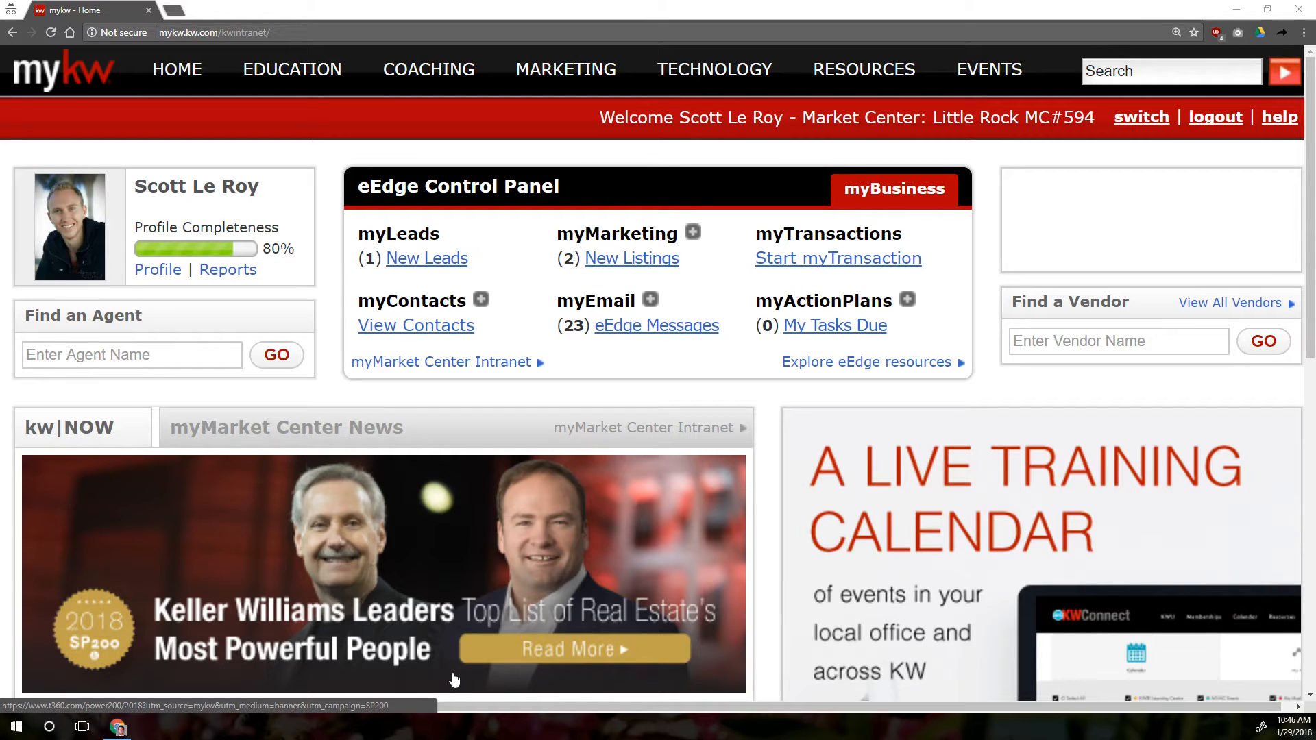
pyautogui.click(431, 671)
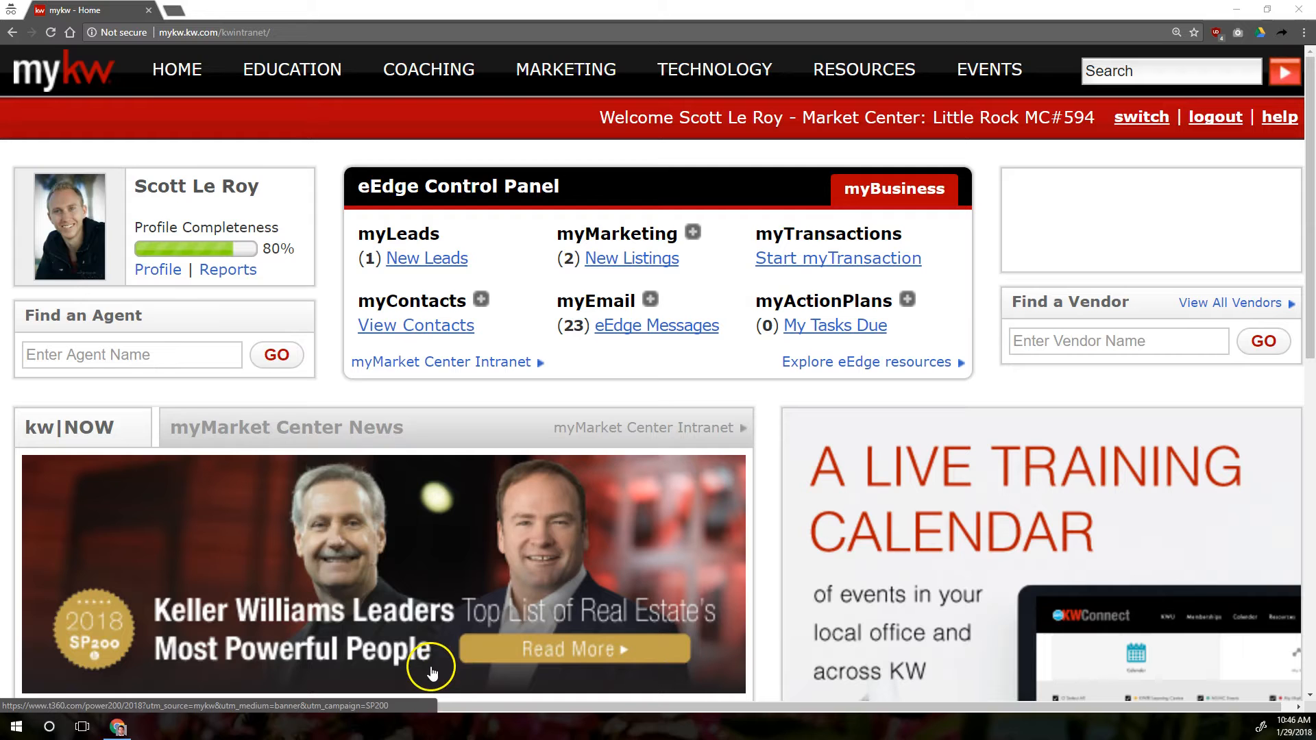
pyautogui.click(455, 392)
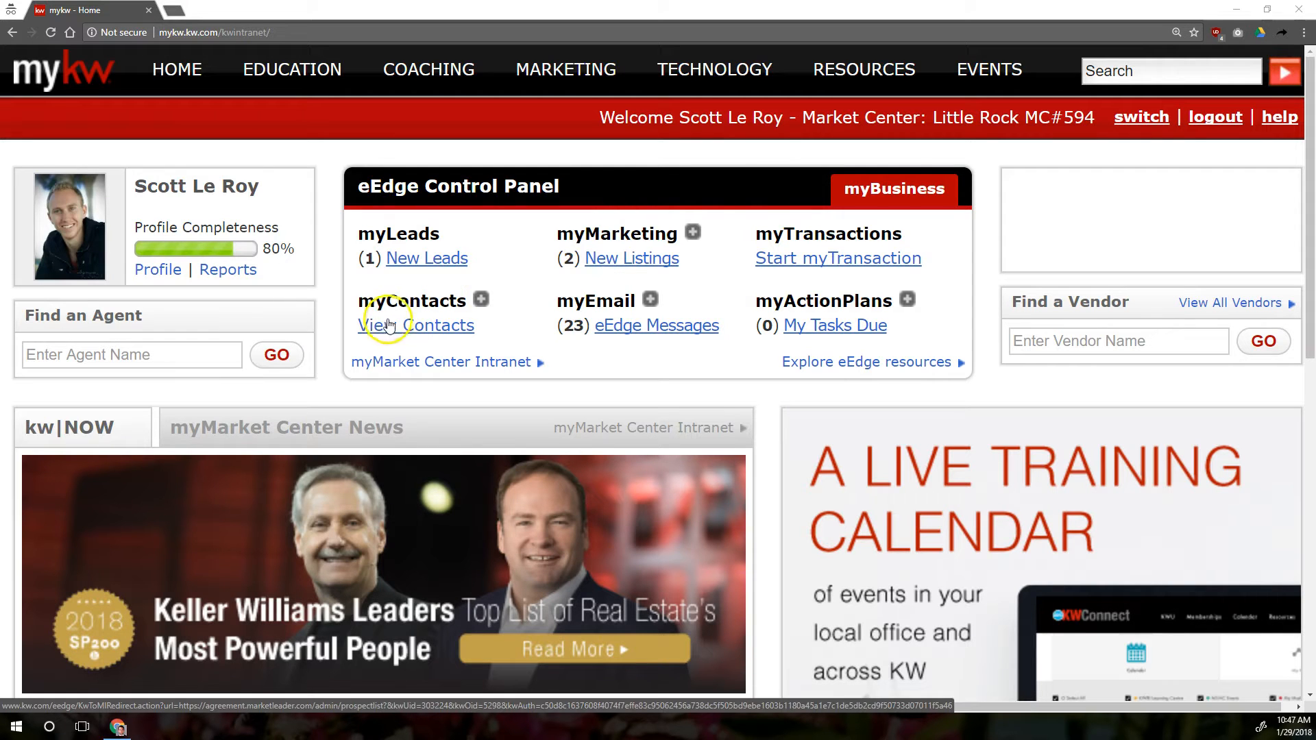
# Open the contacts list, go to the campaign management page from there, and close it after viewing the existing newsletter campaign
pyautogui.doubleClick(364, 299)
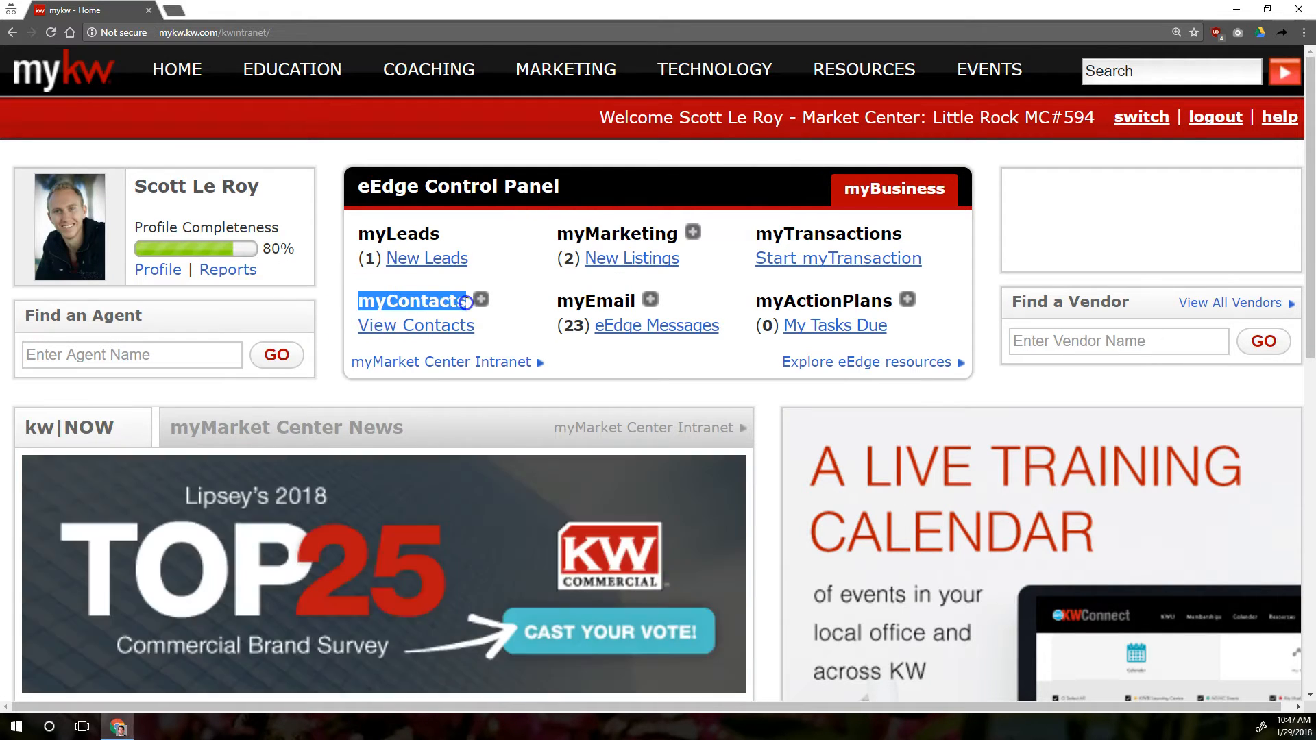
pyautogui.click(388, 329)
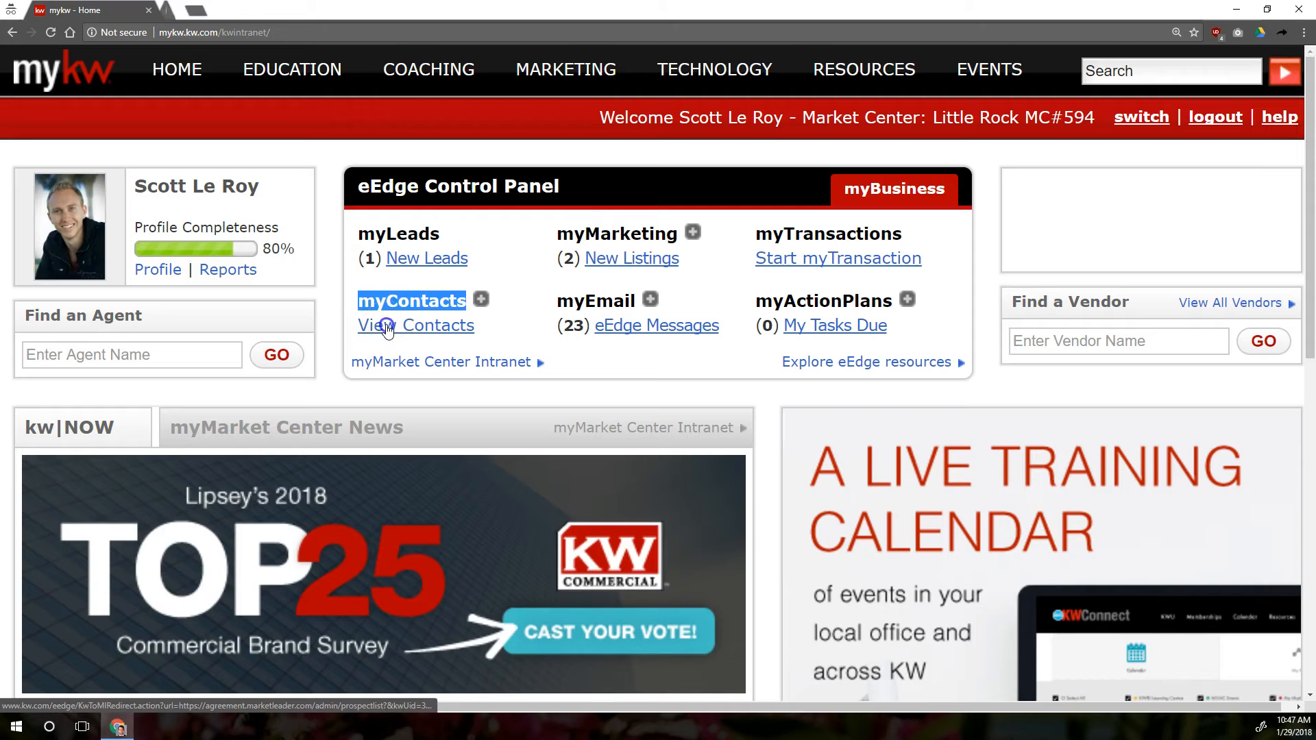
pyautogui.click(229, 10)
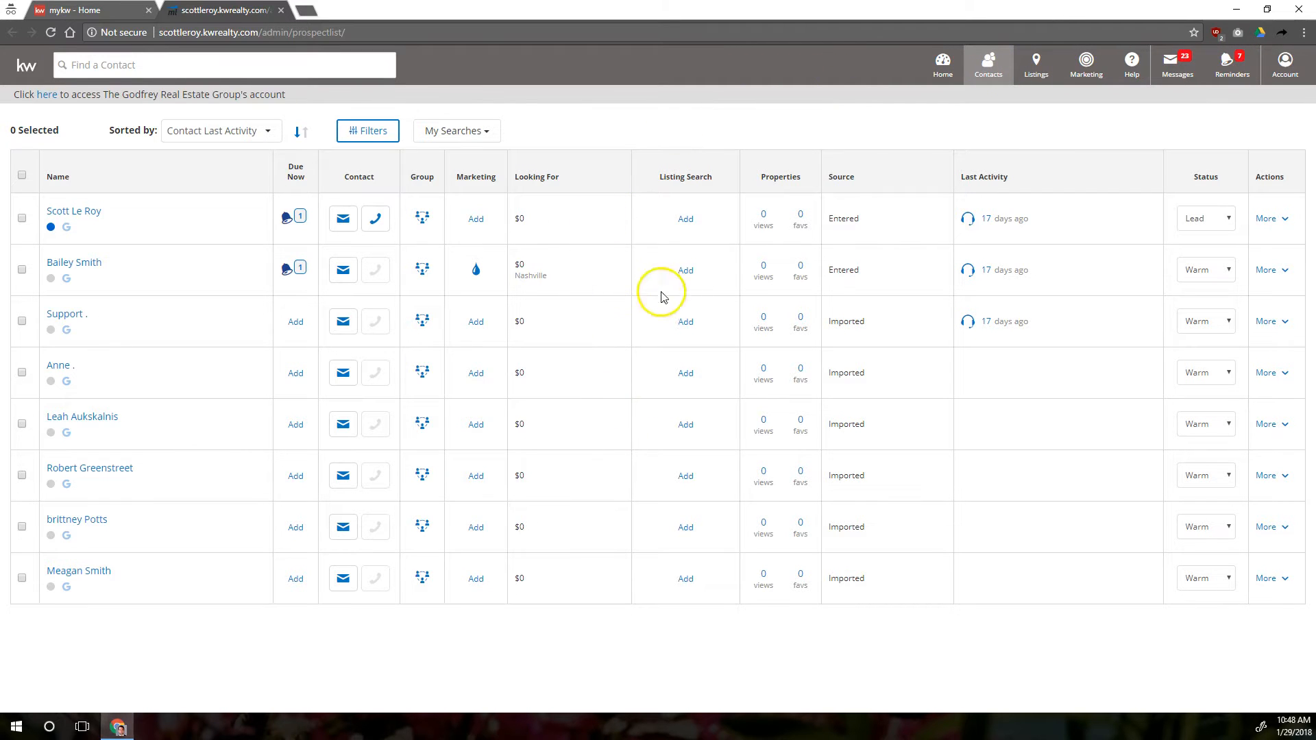
pyautogui.click(1088, 65)
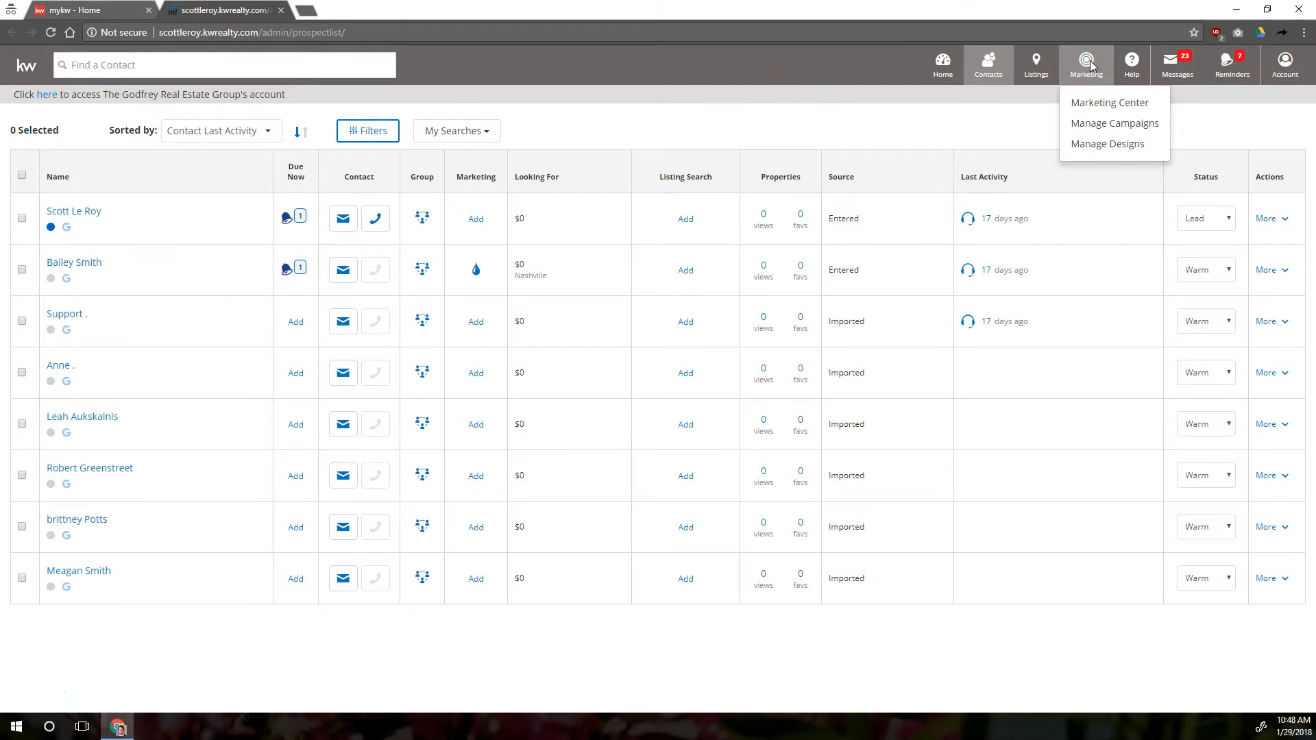
pyautogui.click(1095, 127)
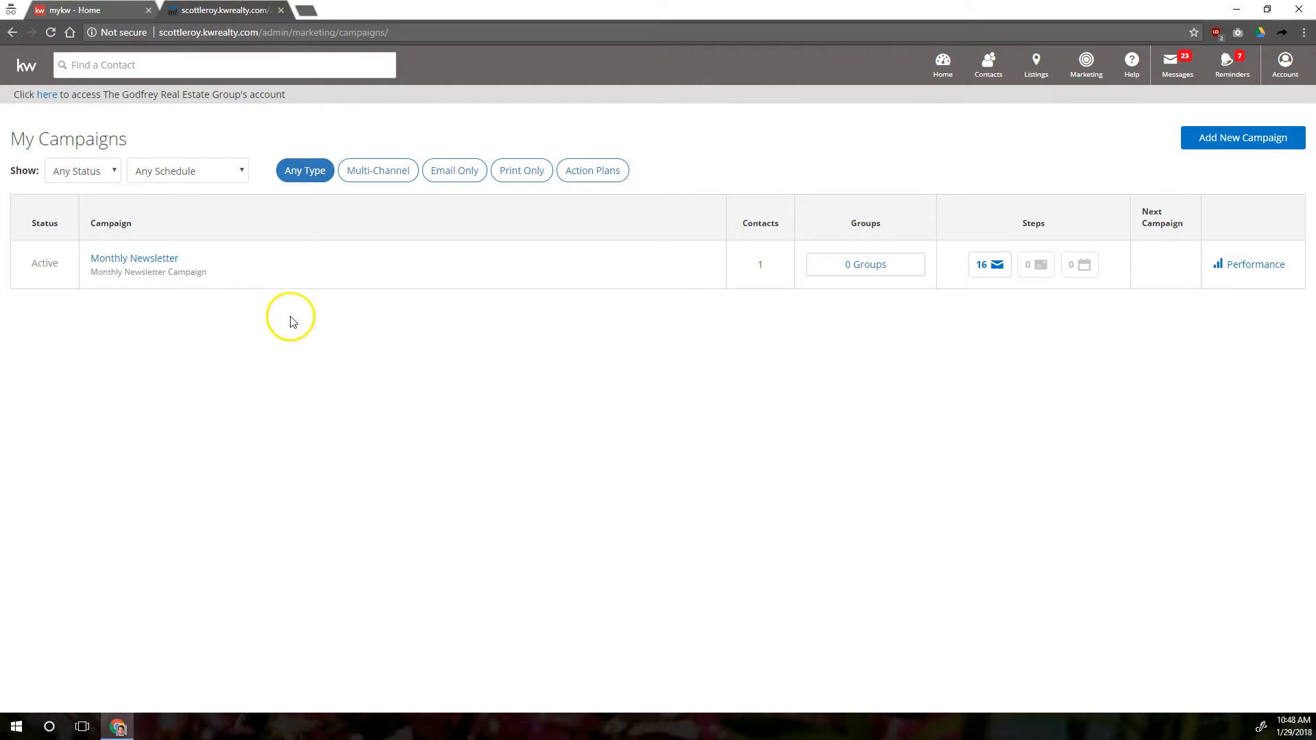
pyautogui.moveTo(185, 259); pyautogui.dragTo(76, 263)
pyautogui.click(266, 258)
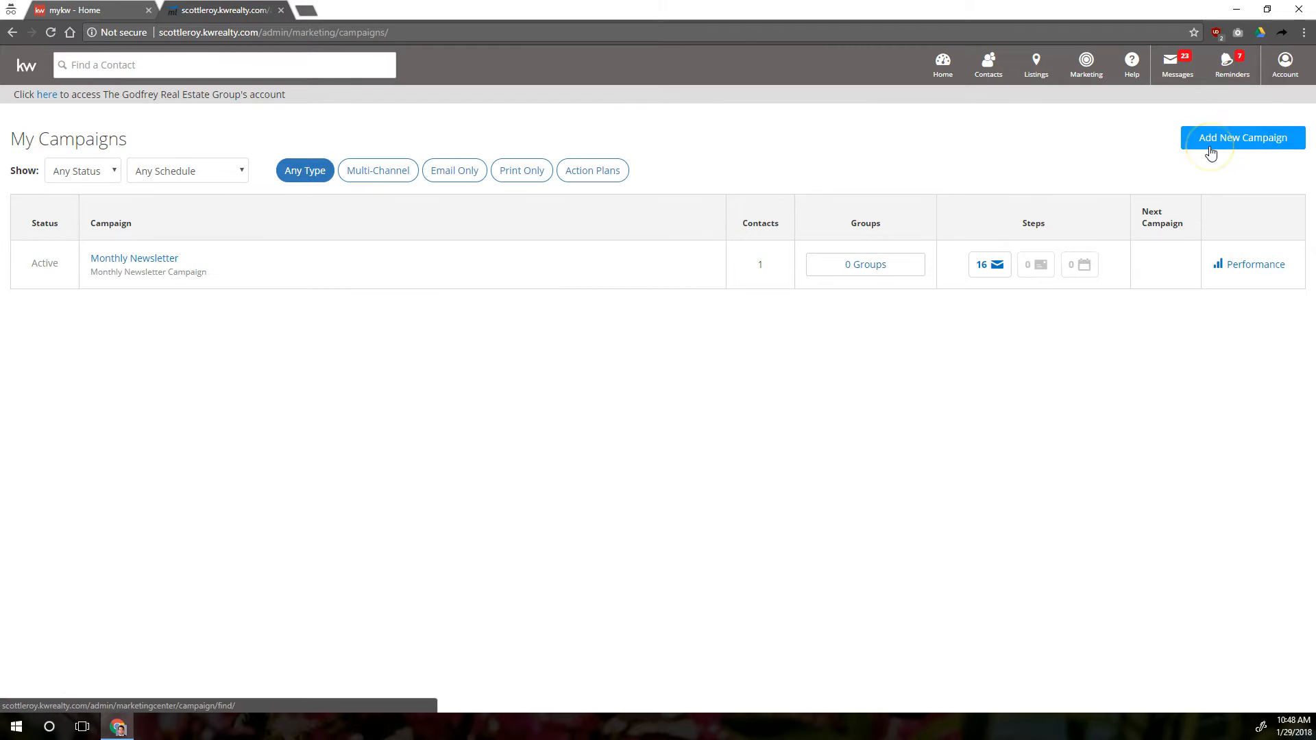
pyautogui.click(280, 11)
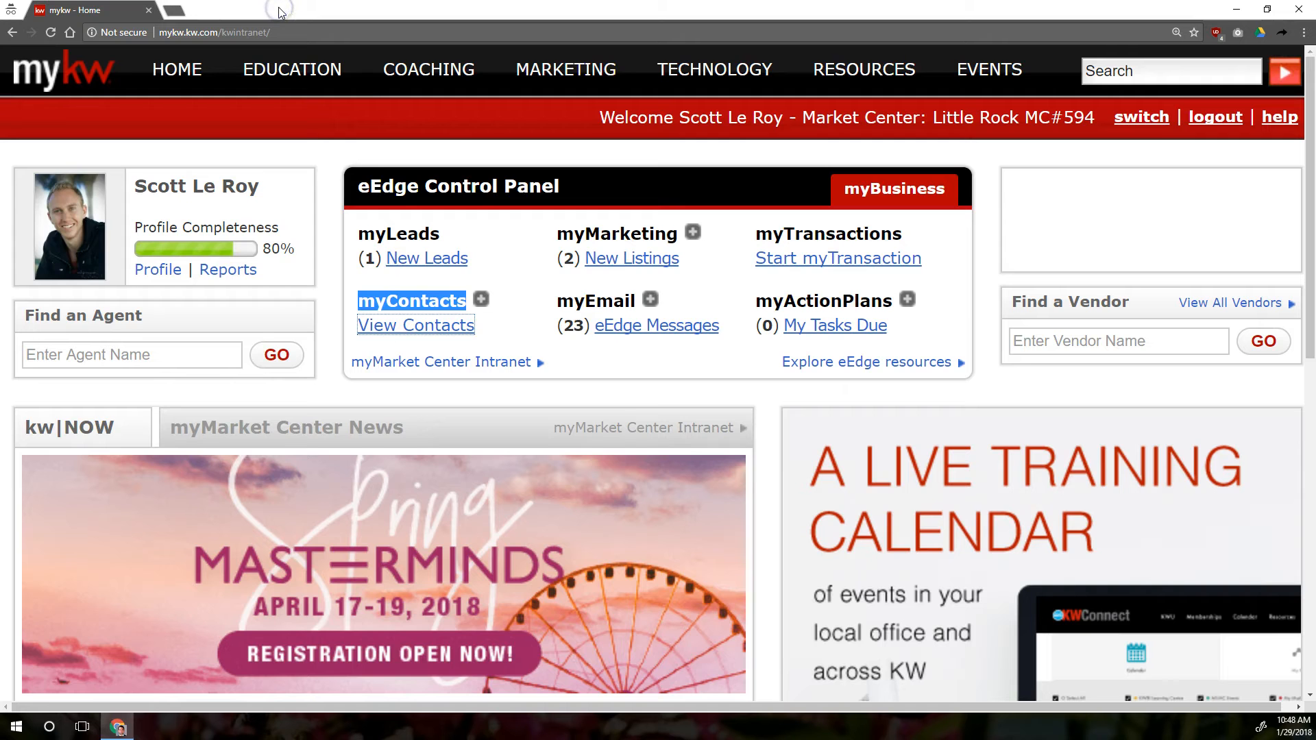
# Open the campaign management page from the myMarketing options and start adding a new campaign
pyautogui.click(723, 148)
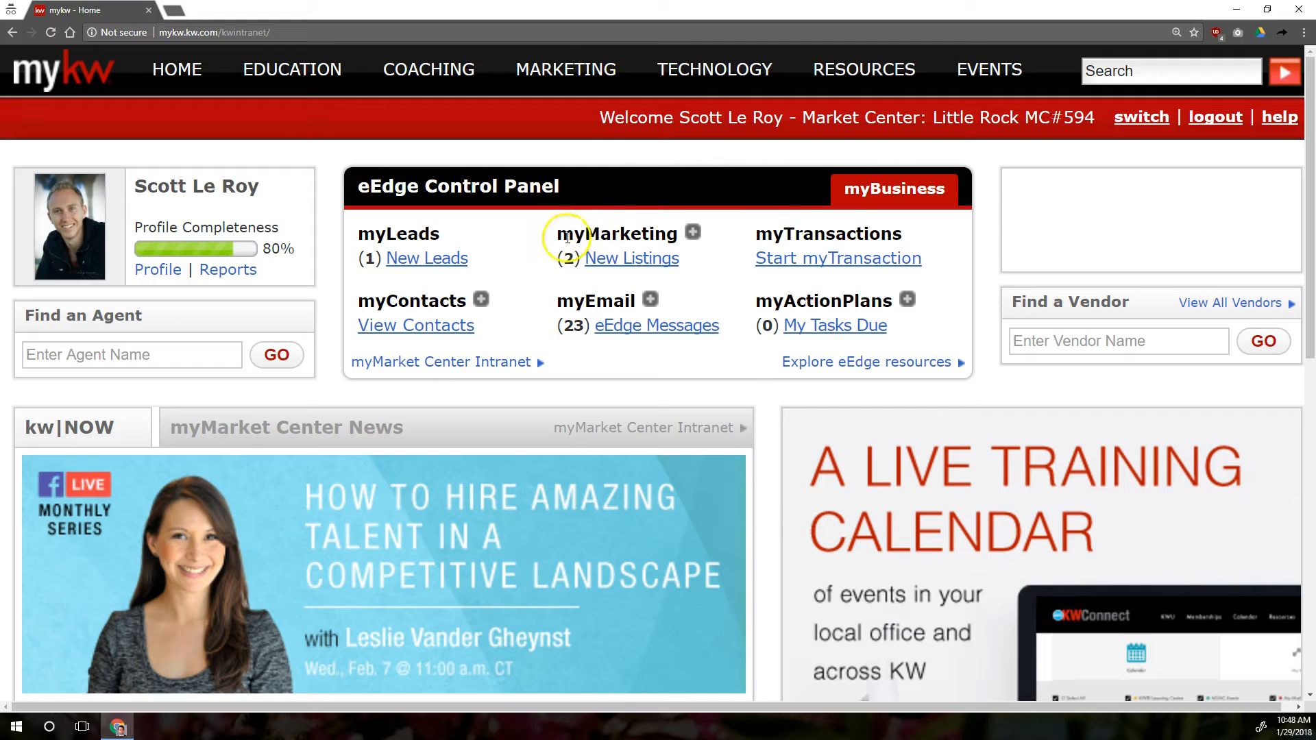
pyautogui.moveTo(557, 233); pyautogui.dragTo(692, 235)
pyautogui.click(692, 234)
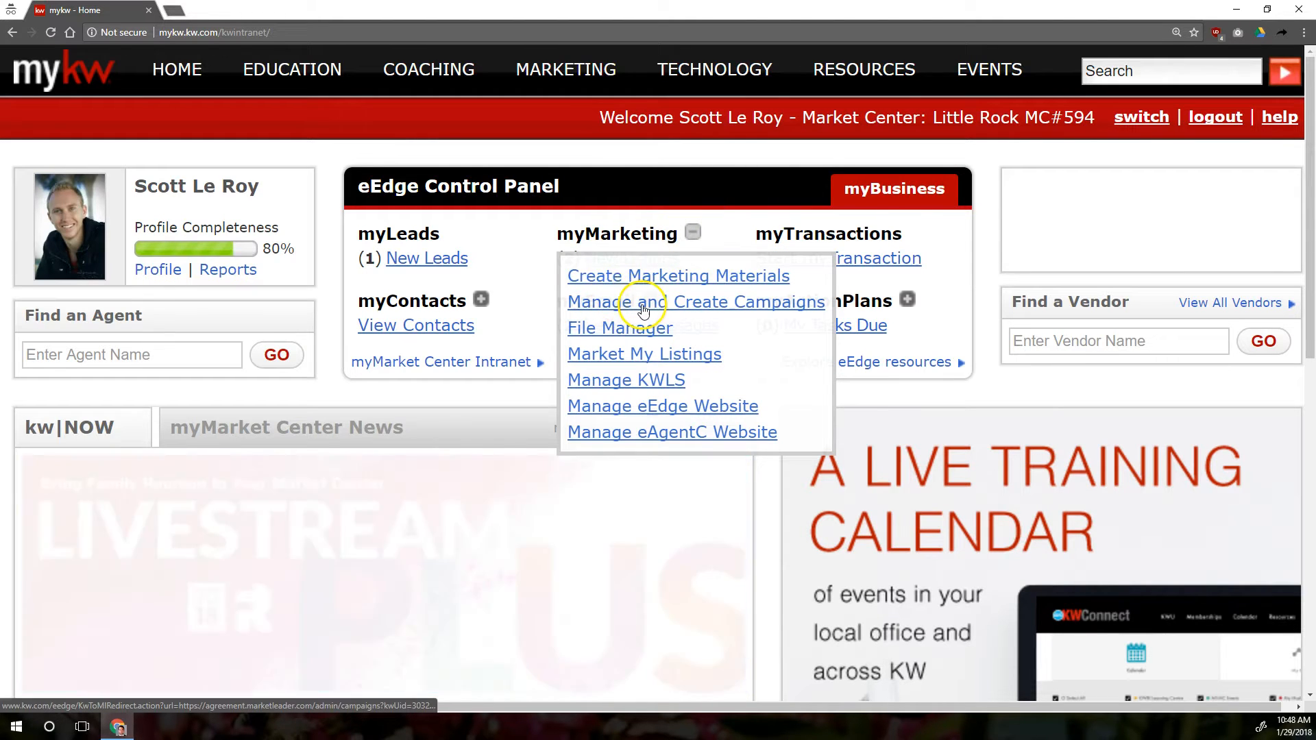
pyautogui.click(644, 310)
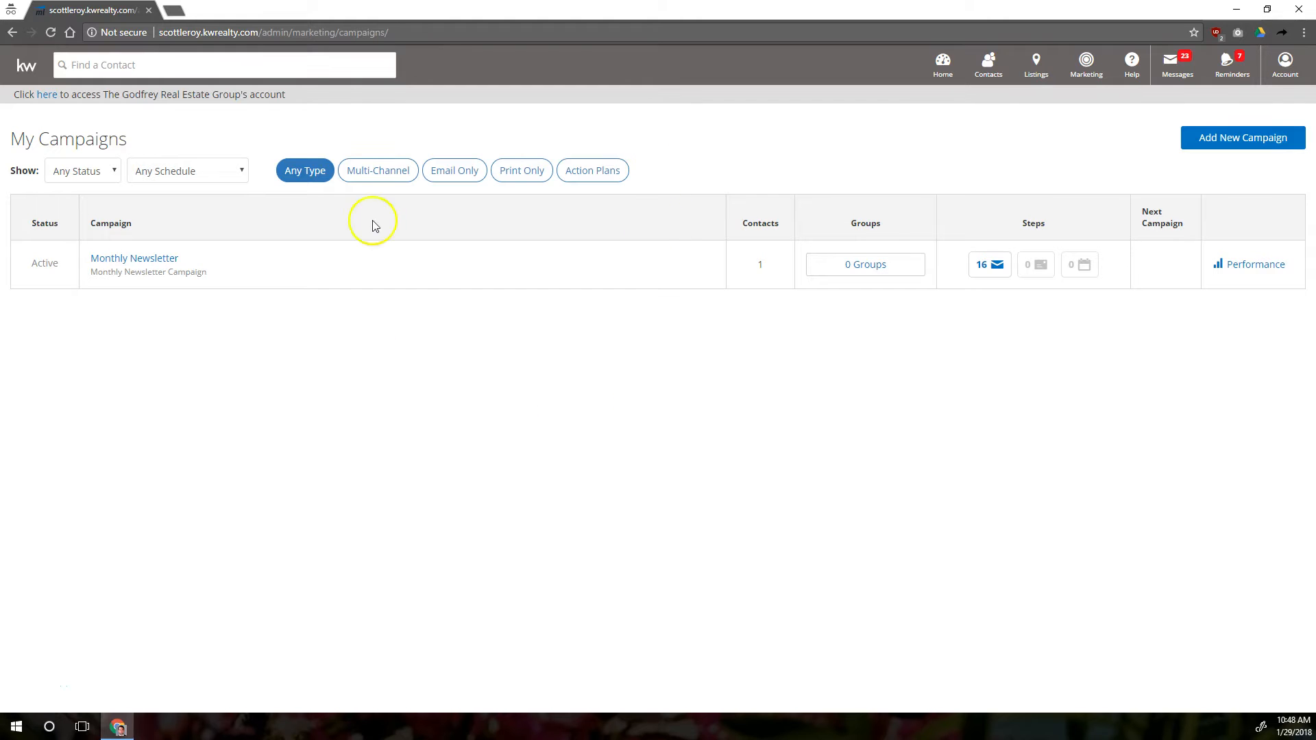
pyautogui.click(1227, 144)
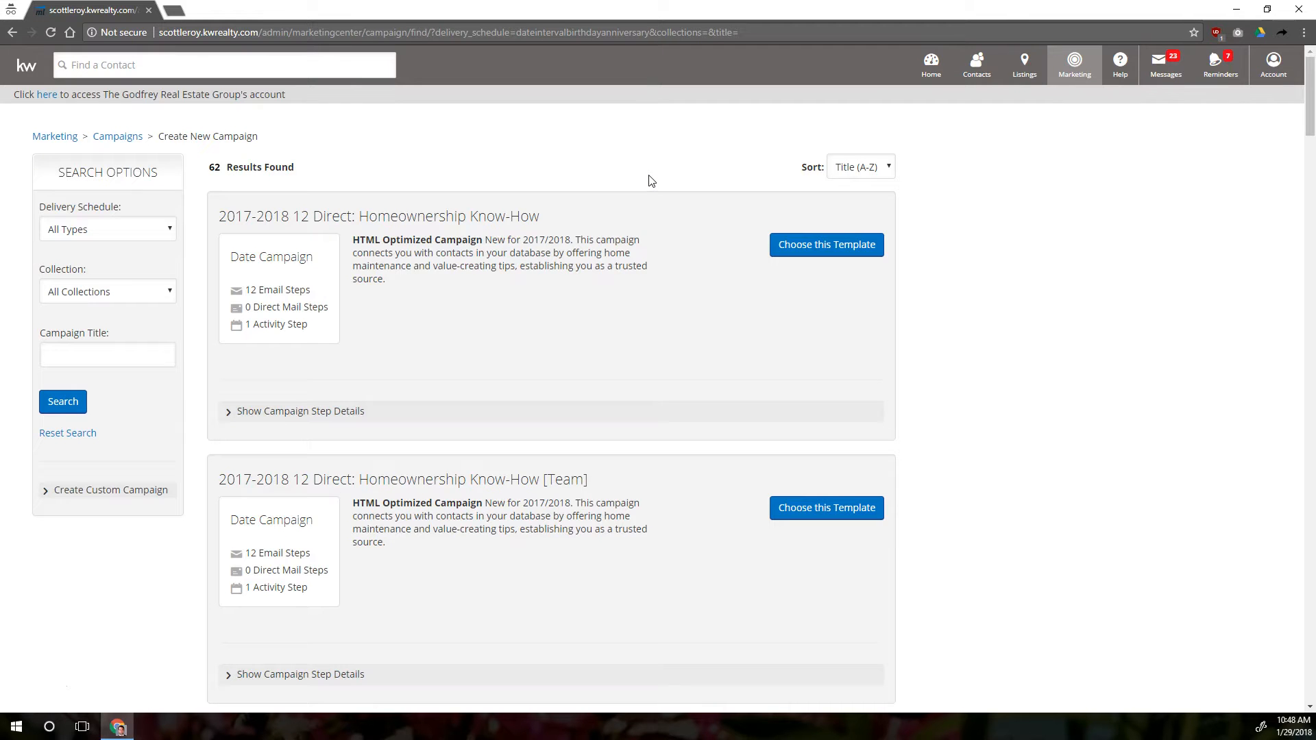
pyautogui.scroll(-7, 512, 355)
pyautogui.scroll(7, 515, 352)
pyautogui.scroll(-10, 516, 348)
pyautogui.scroll(9, 521, 347)
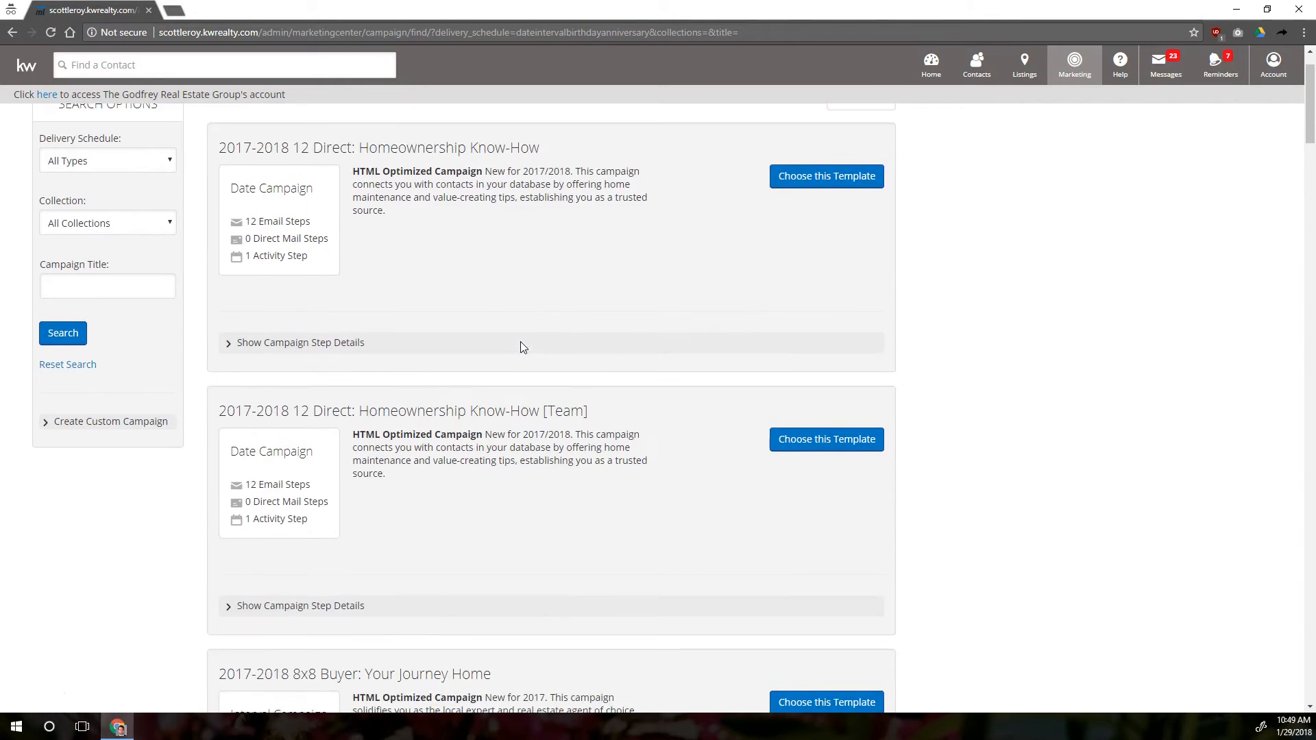
pyautogui.scroll(1, 520, 347)
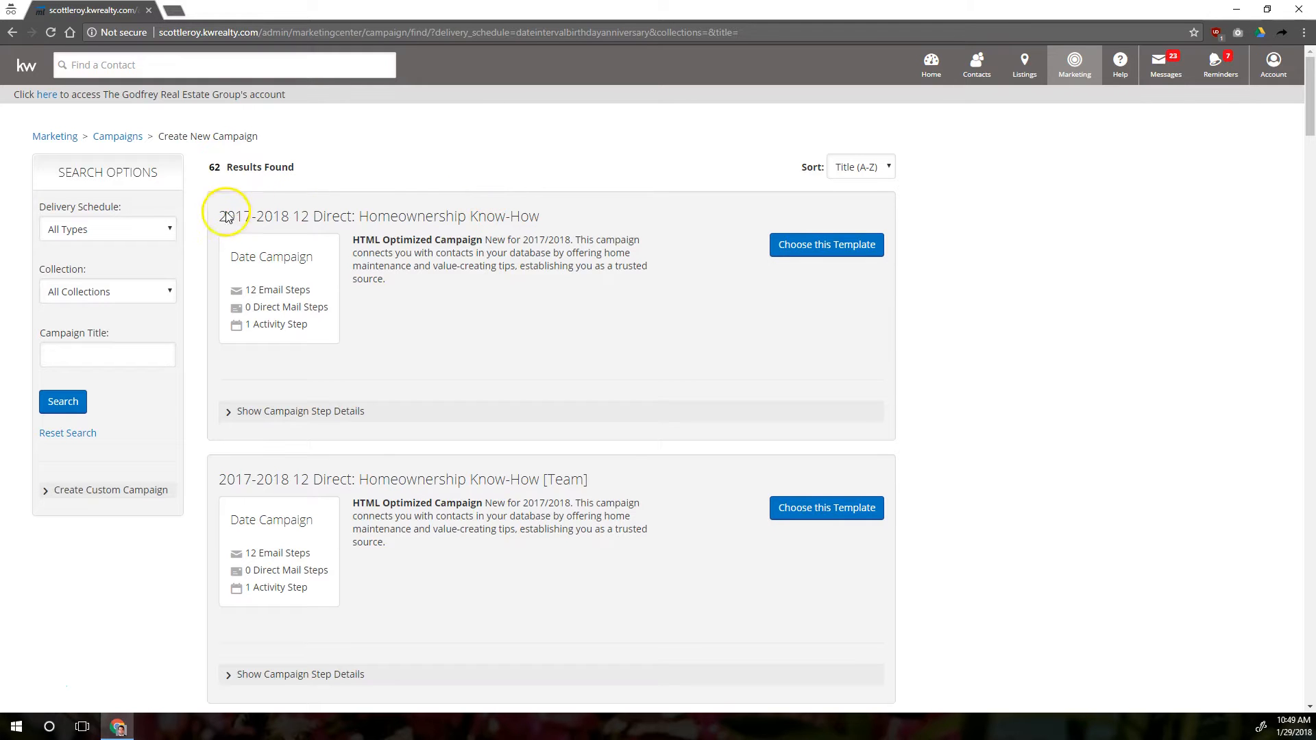
pyautogui.moveTo(218, 215); pyautogui.dragTo(347, 205)
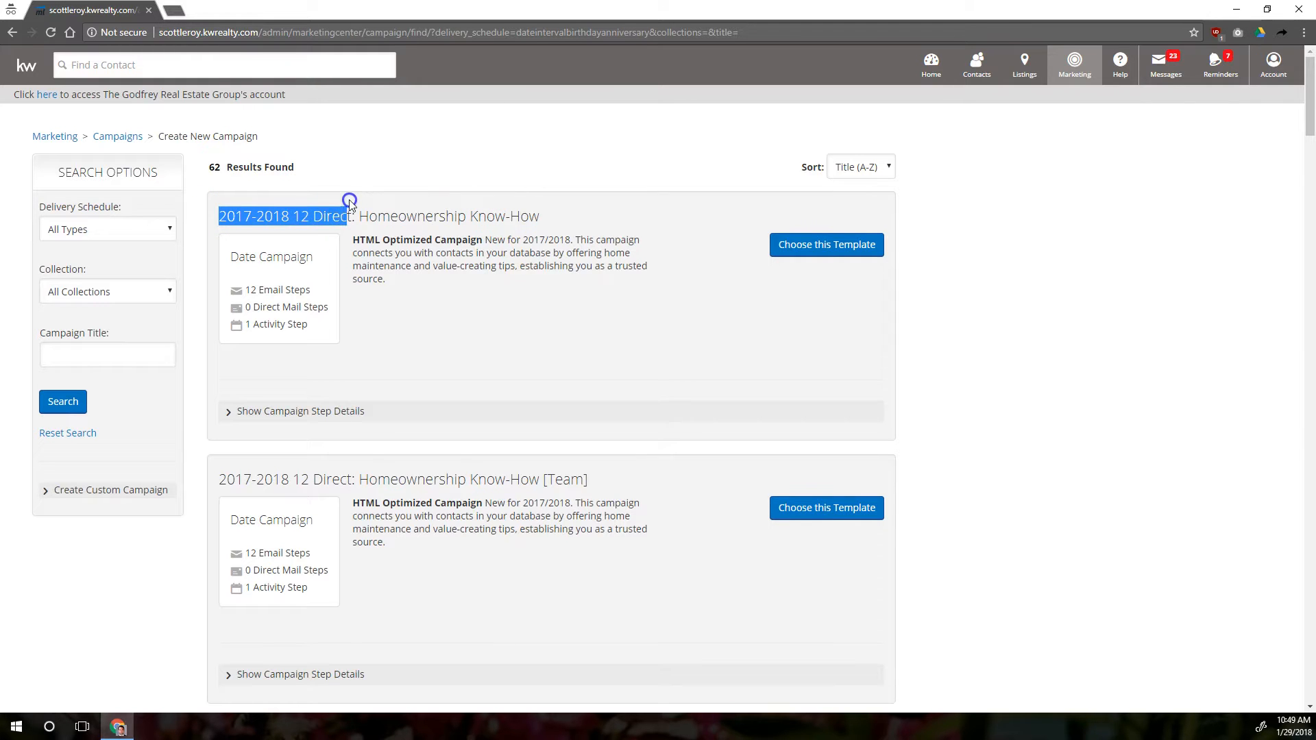
pyautogui.click(369, 189)
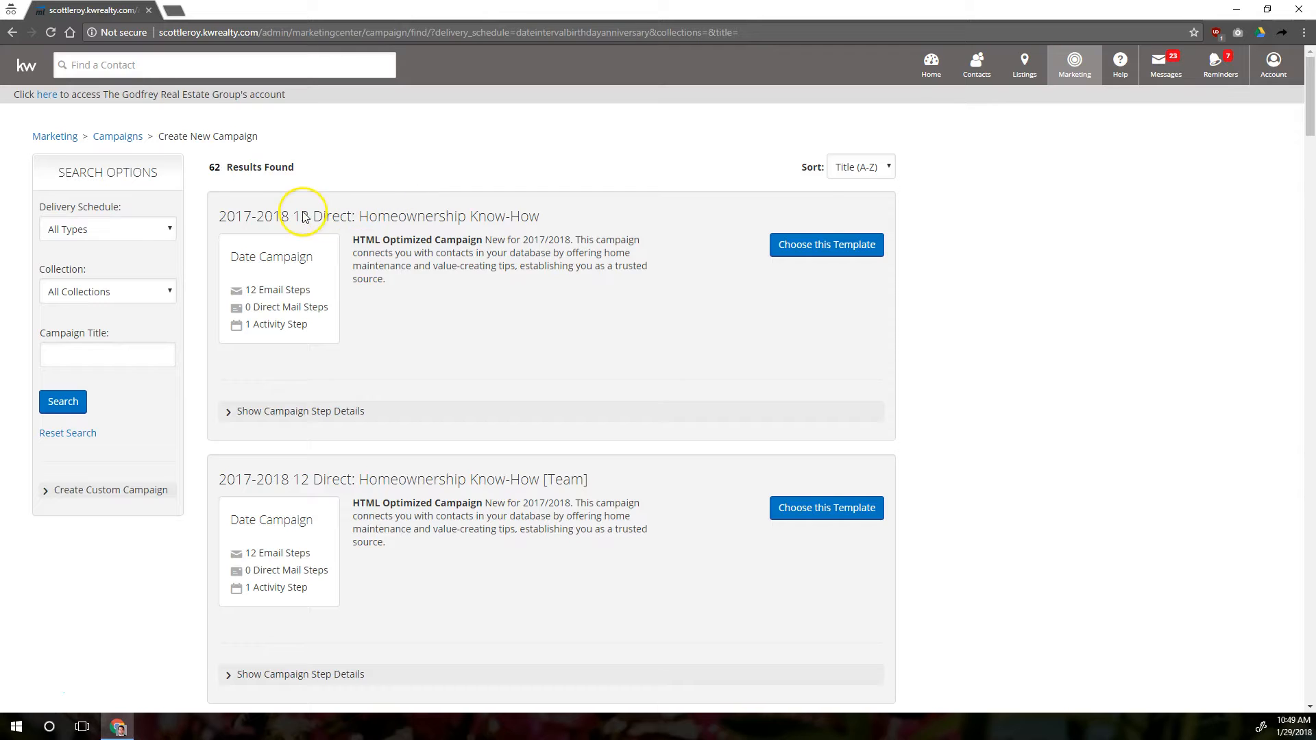
pyautogui.moveTo(292, 214); pyautogui.dragTo(352, 215)
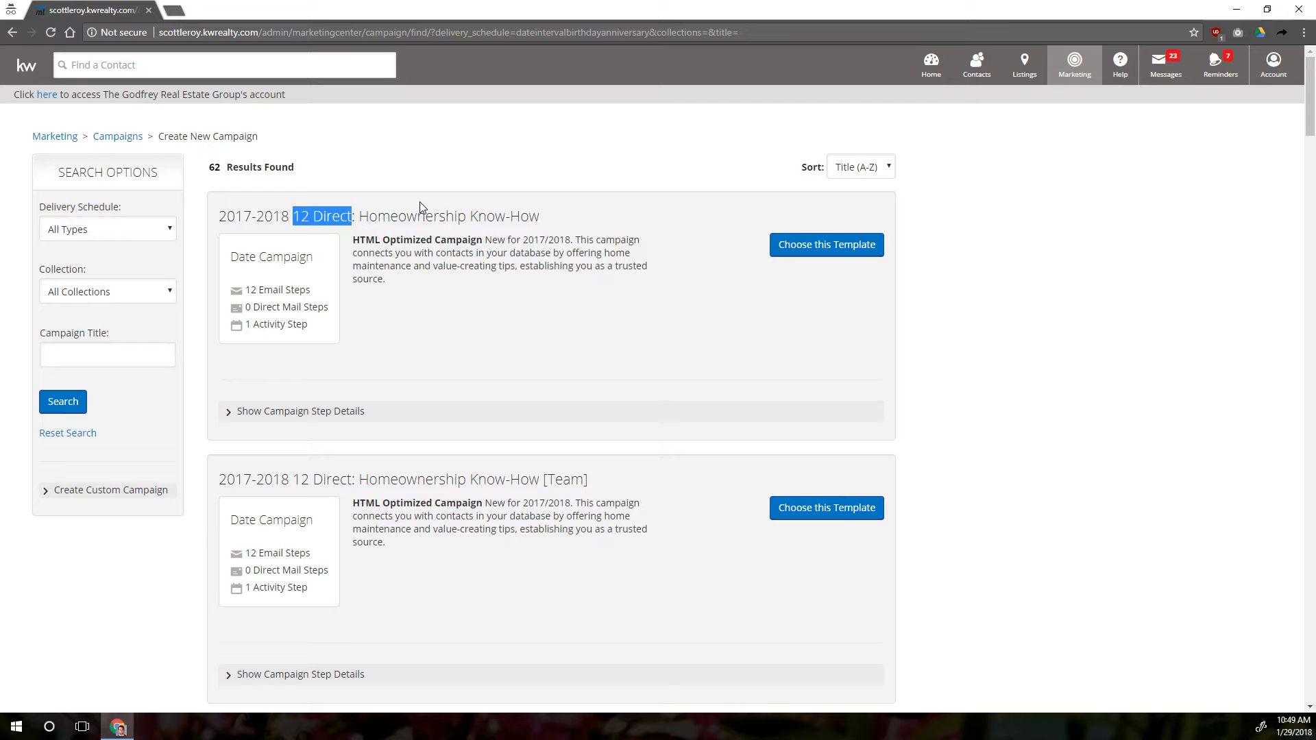
# Examine the 8x8 Buyer, 8x8 Seller and 33 Touch: Your Local Expert campaign templates
pyautogui.scroll(-10, 455, 270)
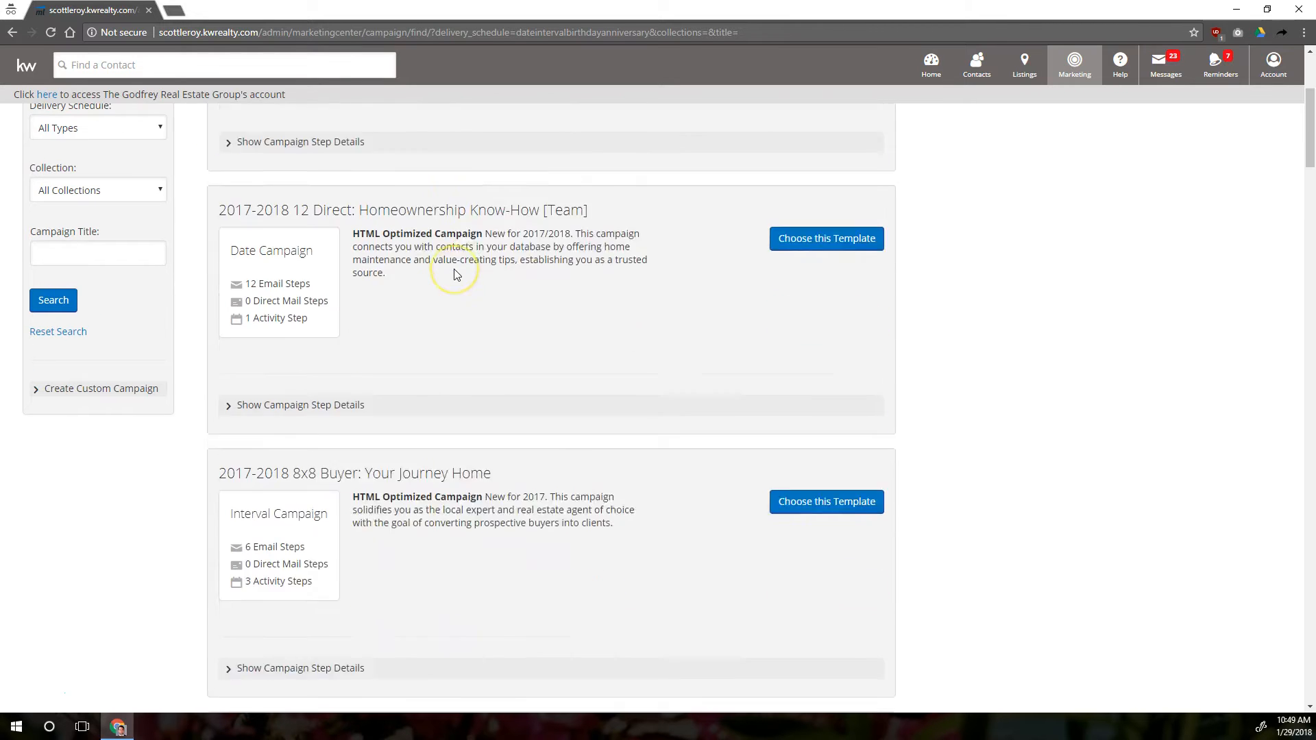
pyautogui.scroll(-2, 455, 273)
pyautogui.scroll(9, 455, 273)
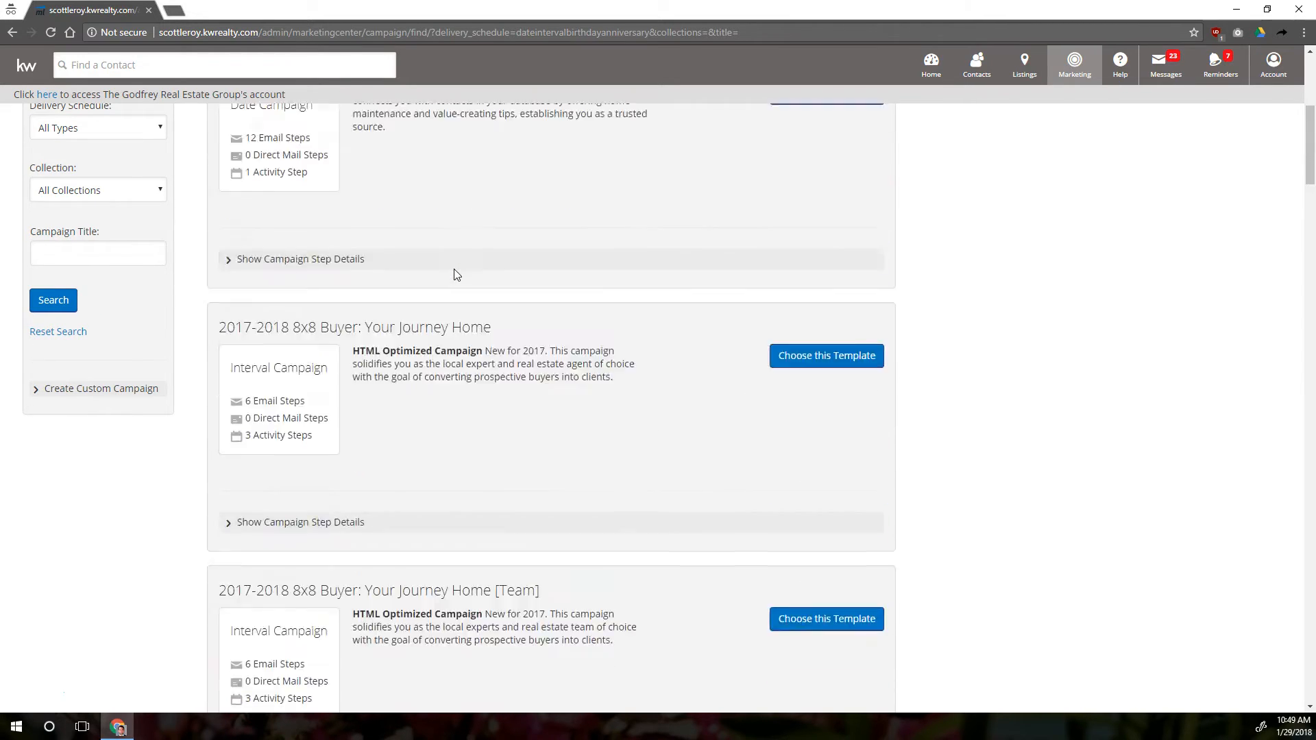
pyautogui.scroll(-5, 455, 273)
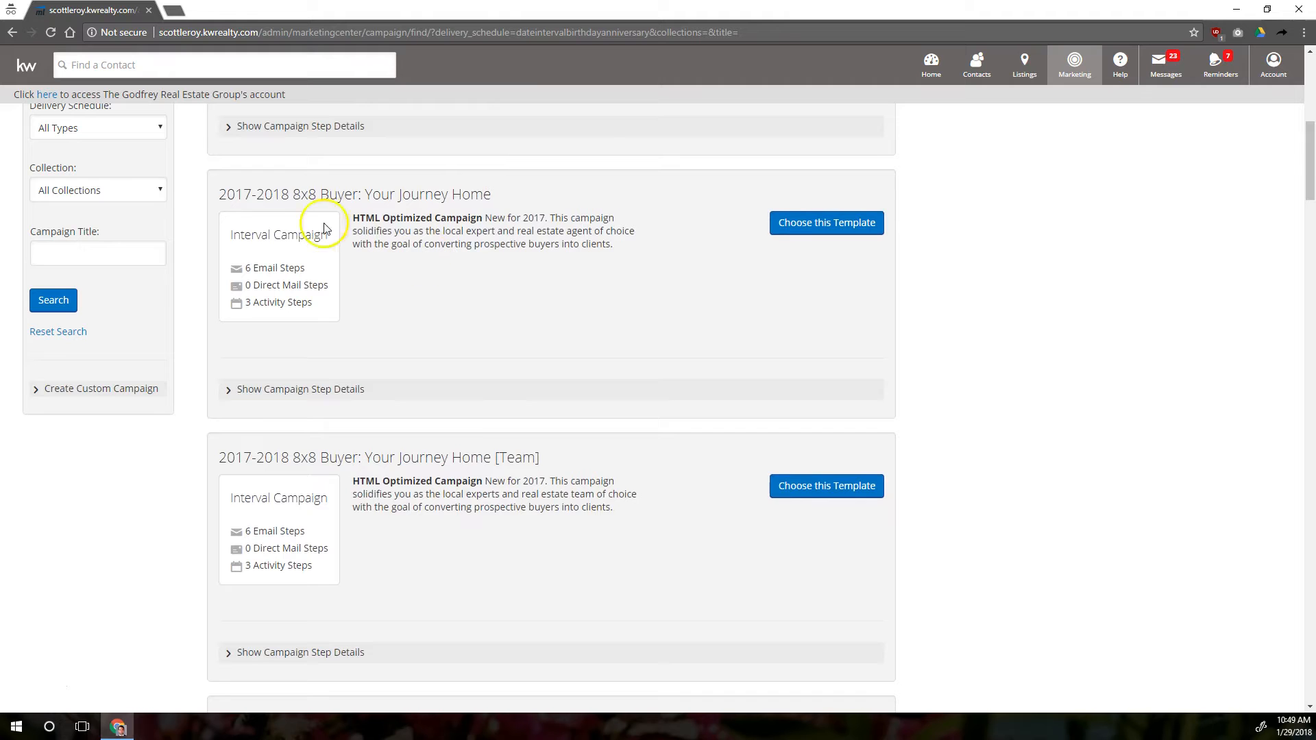
pyautogui.moveTo(296, 198); pyautogui.dragTo(358, 195)
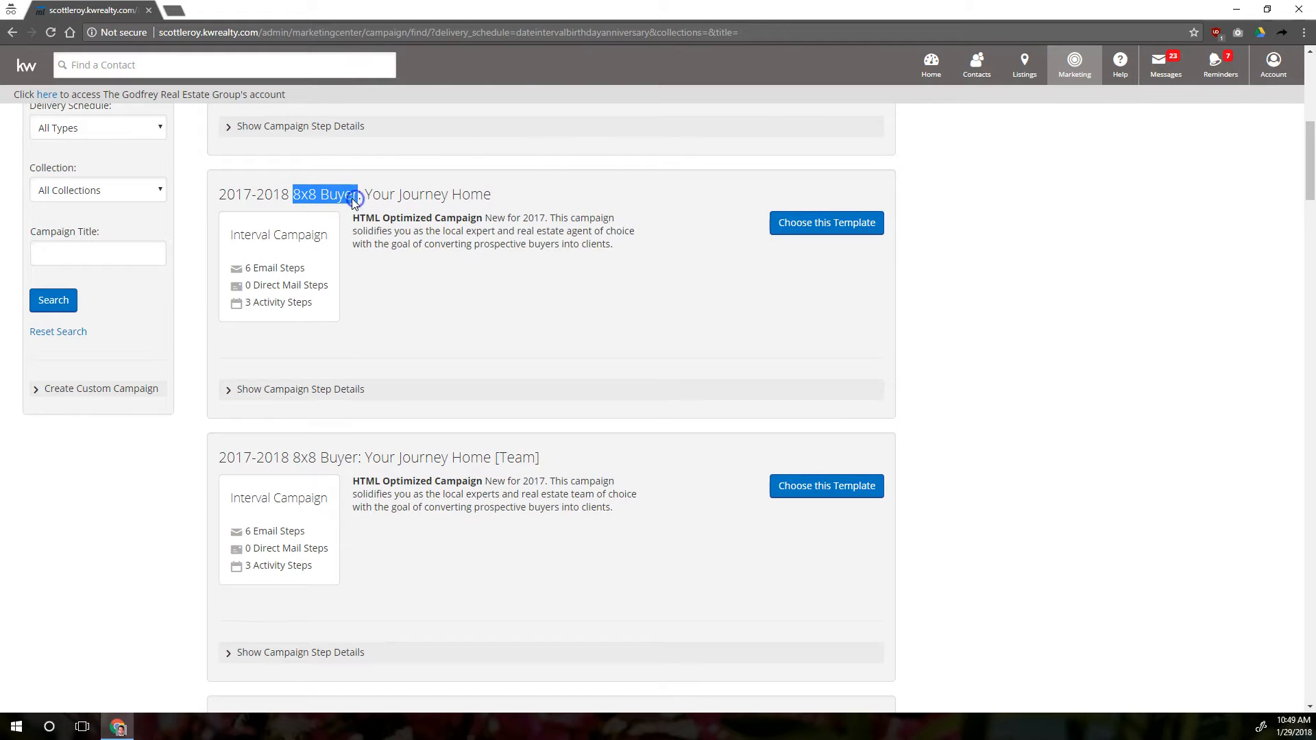
pyautogui.scroll(-4, 401, 216)
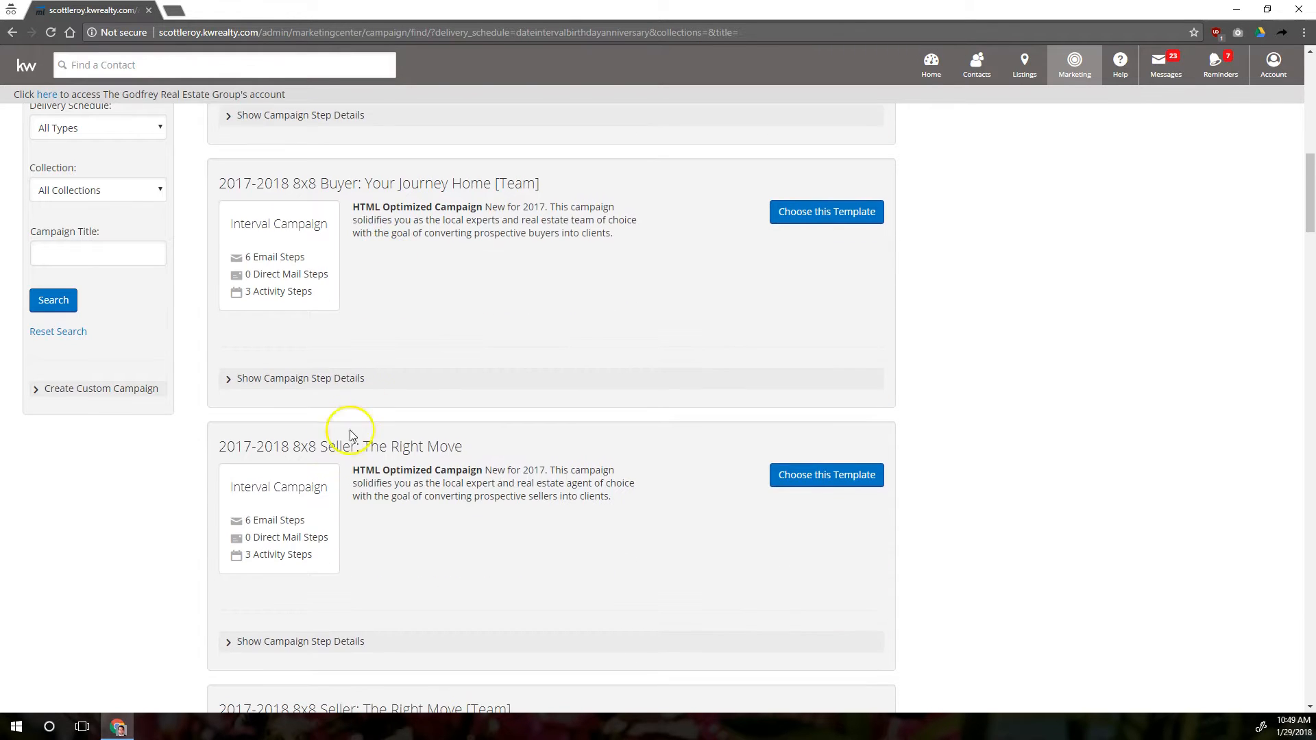
pyautogui.moveTo(296, 446); pyautogui.dragTo(362, 447)
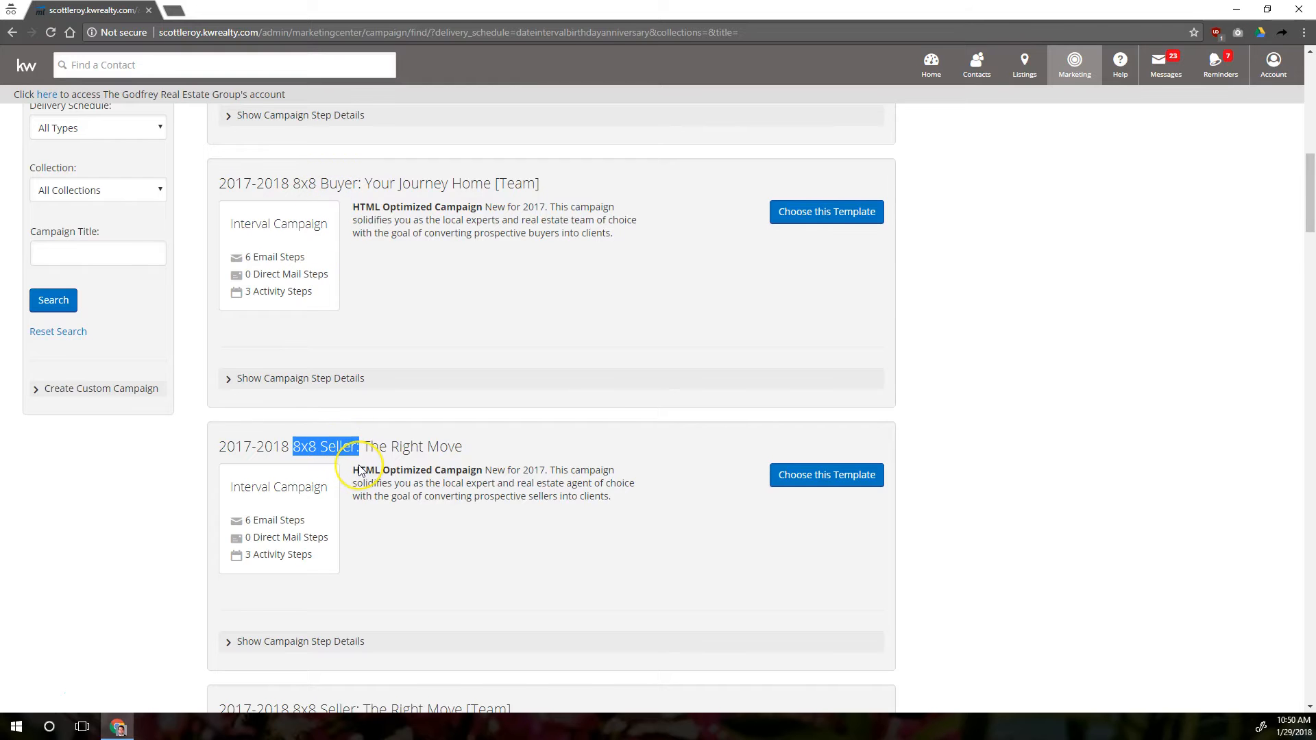
pyautogui.scroll(-10, 320, 393)
pyautogui.moveTo(207, 285); pyautogui.dragTo(353, 289)
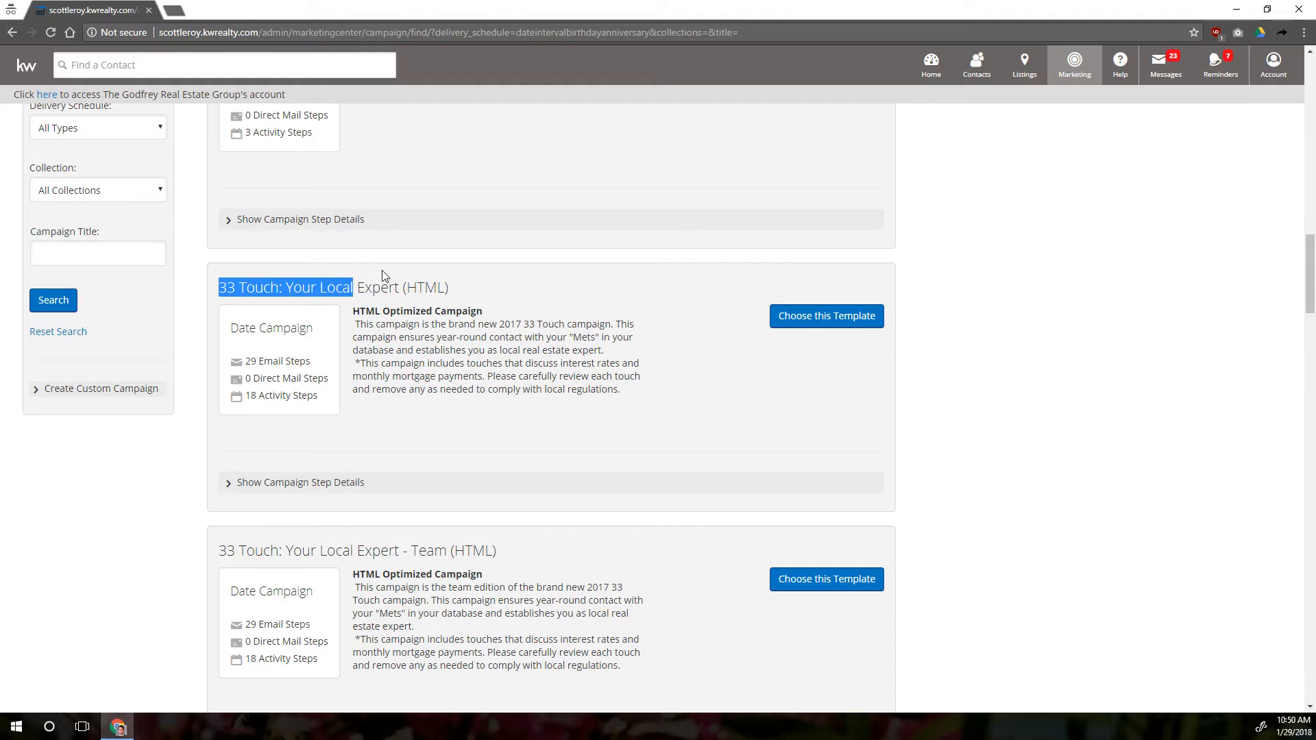
pyautogui.scroll(6, 394, 298)
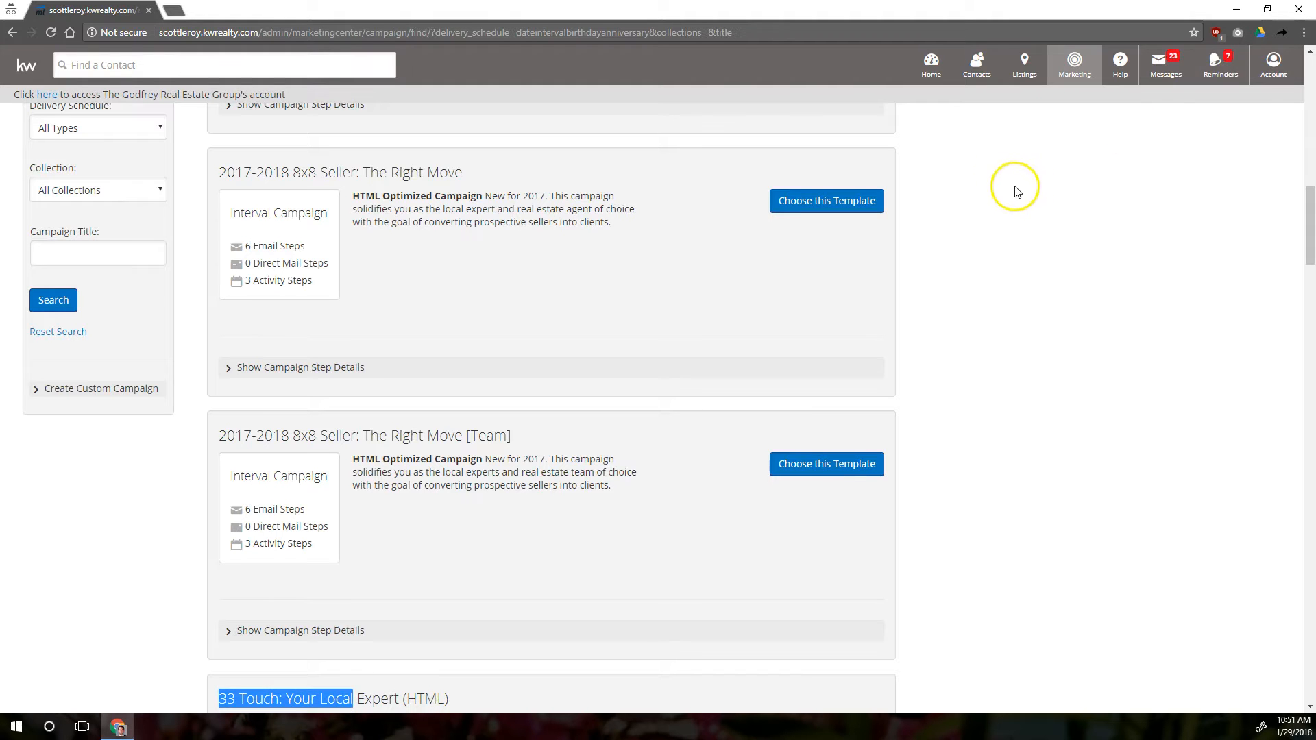
pyautogui.scroll(10, 919, 306)
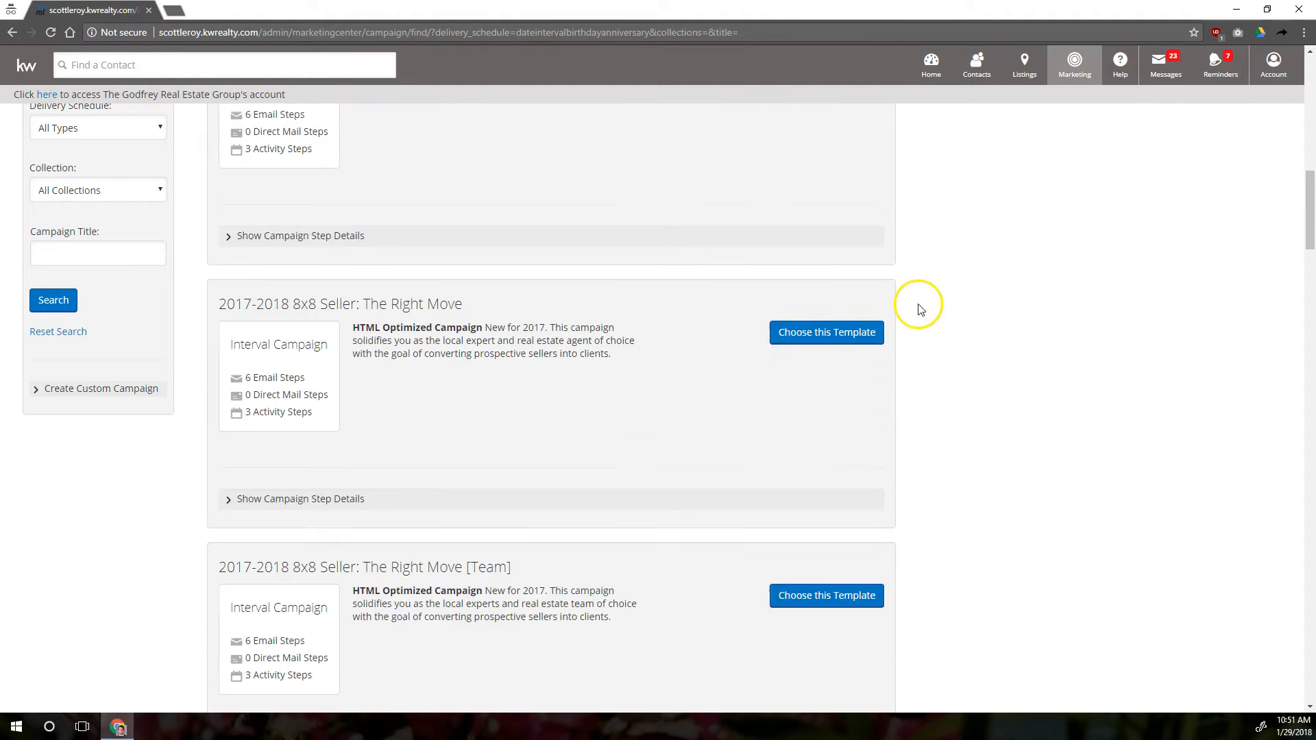
pyautogui.moveTo(225, 216); pyautogui.dragTo(386, 215)
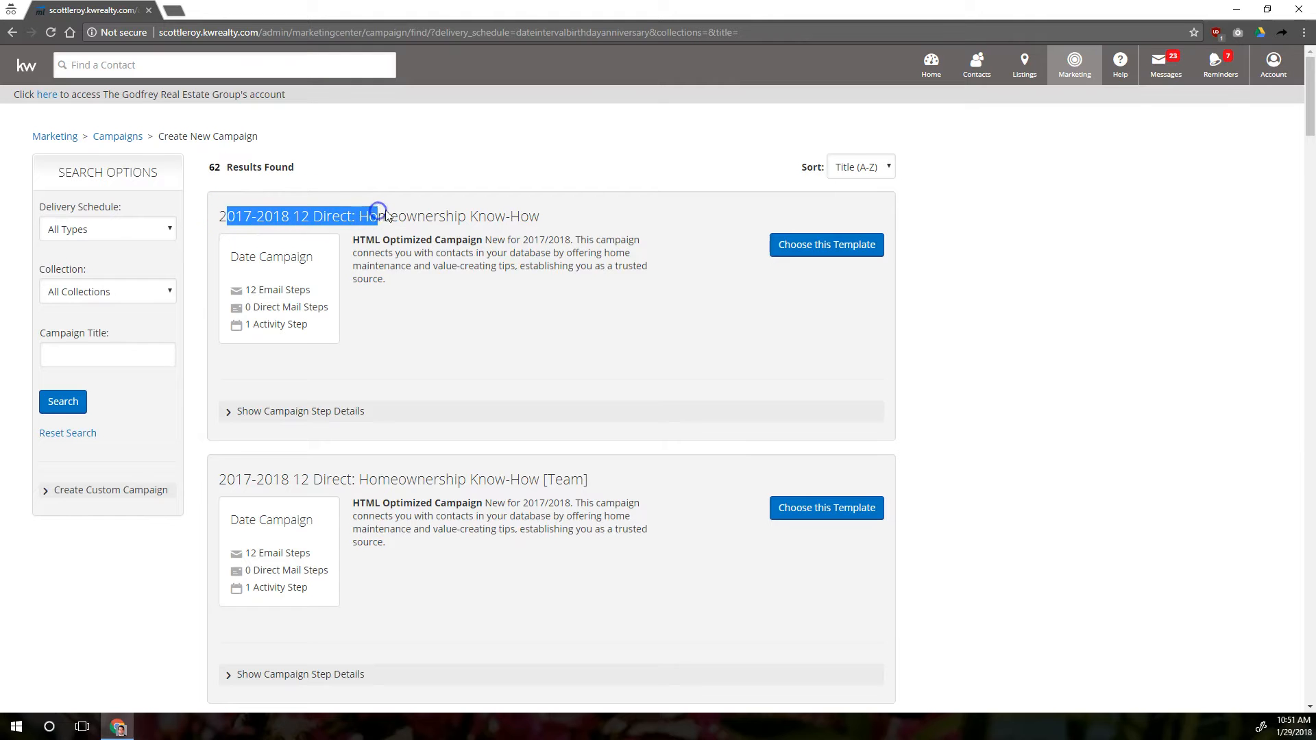
pyautogui.click(829, 244)
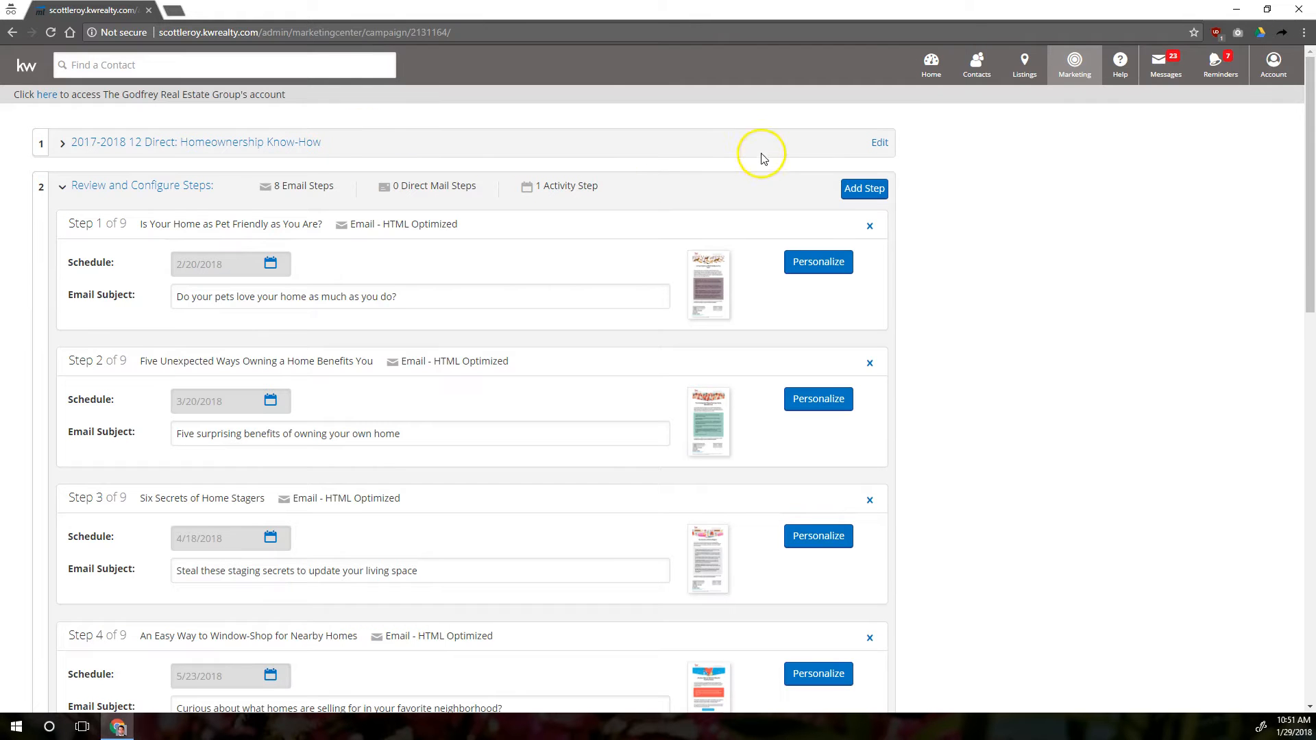
pyautogui.scroll(-9, 102, 230)
pyautogui.scroll(-5, 89, 222)
pyautogui.scroll(15, 82, 215)
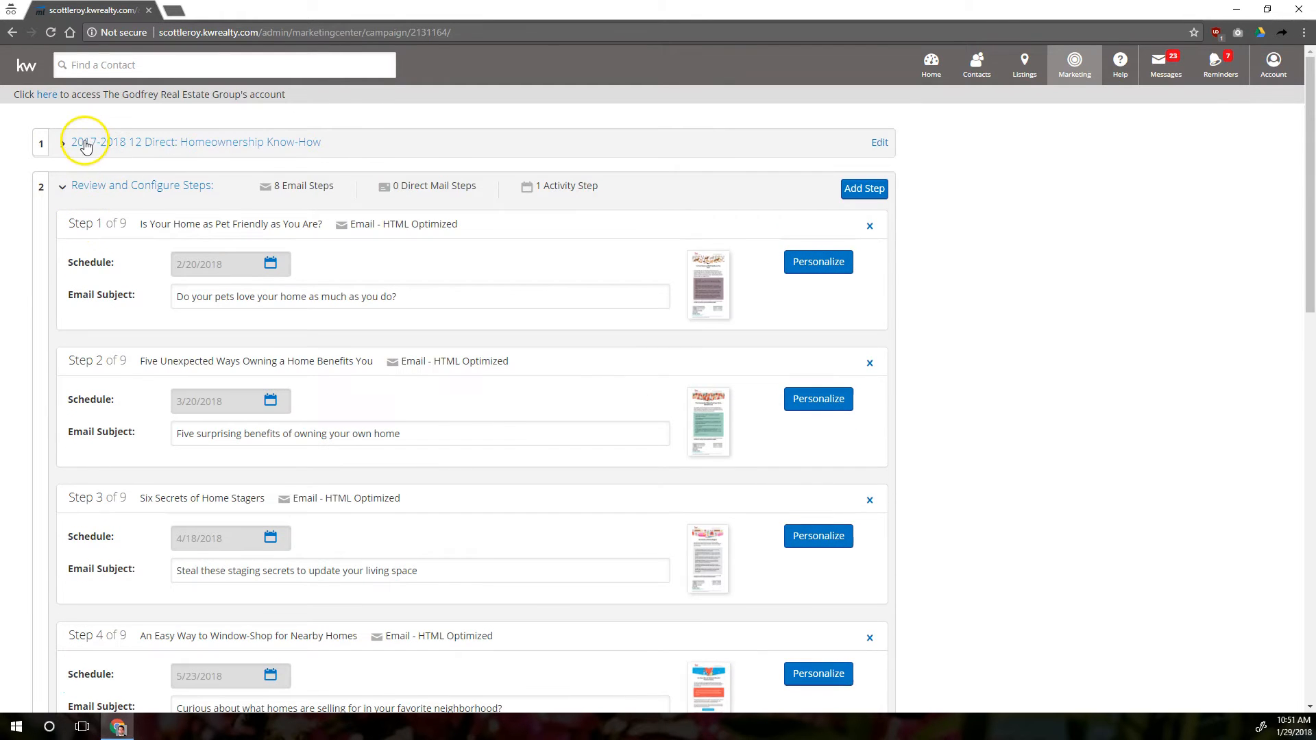
pyautogui.click(84, 141)
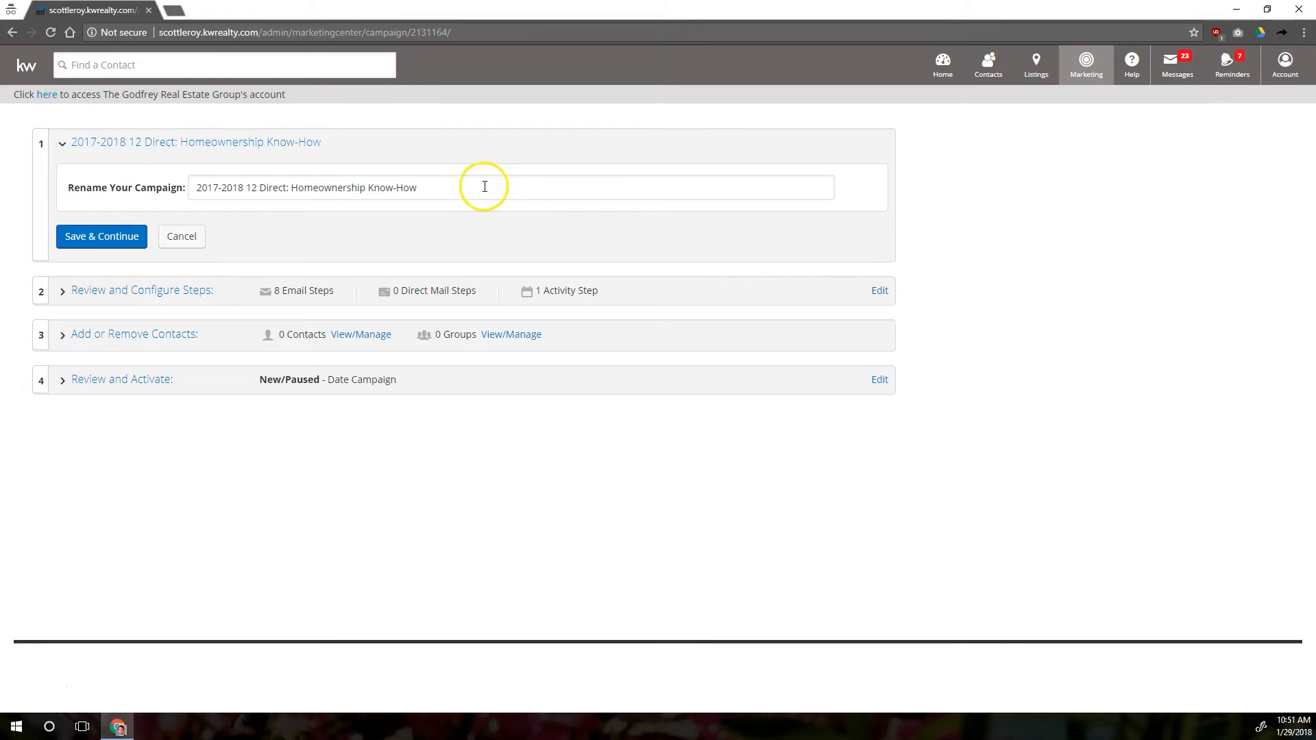
pyautogui.moveTo(485, 187); pyautogui.dragTo(212, 176)
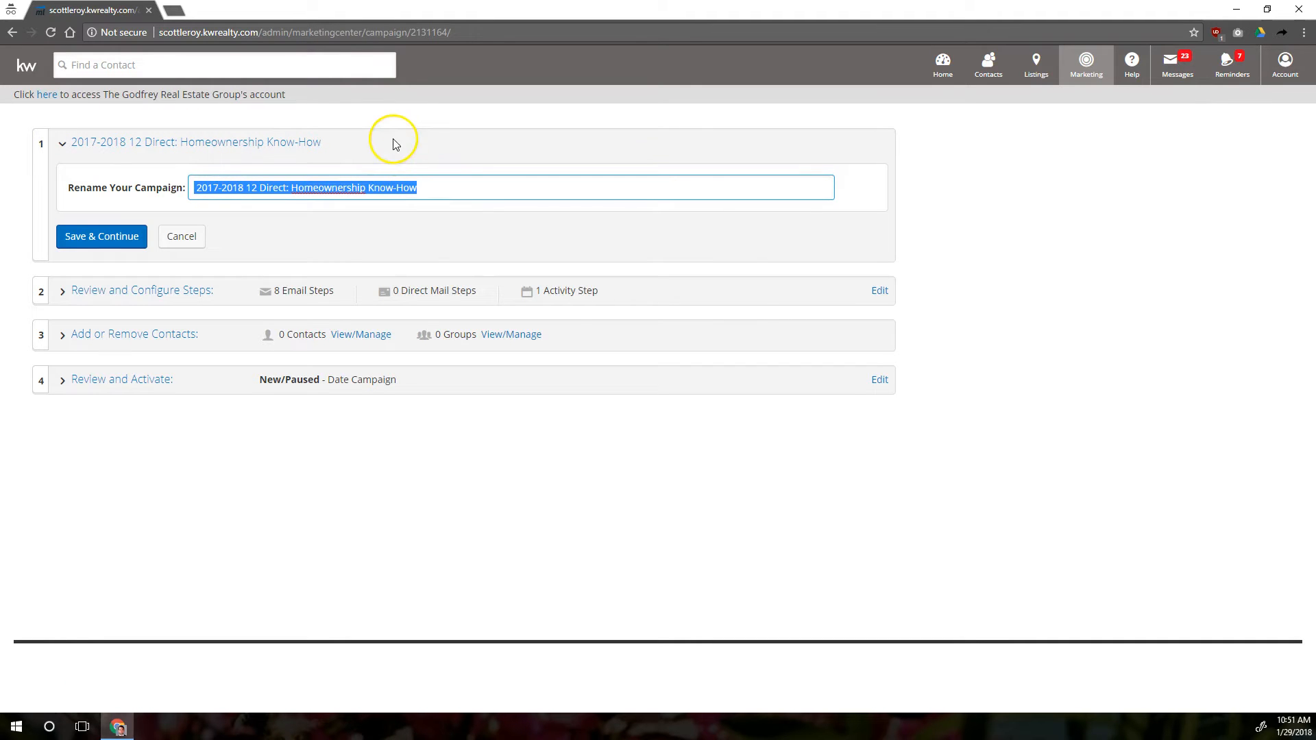
pyautogui.click(459, 186)
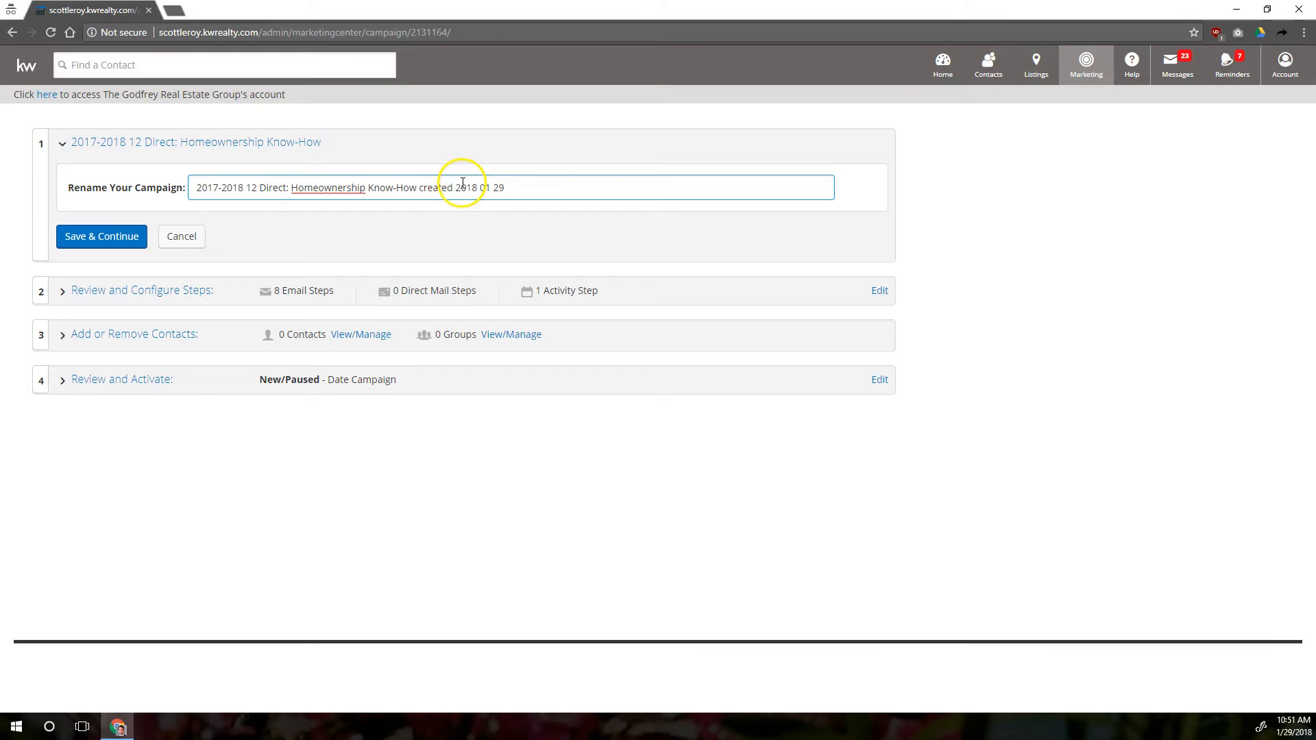
pyautogui.click(85, 235)
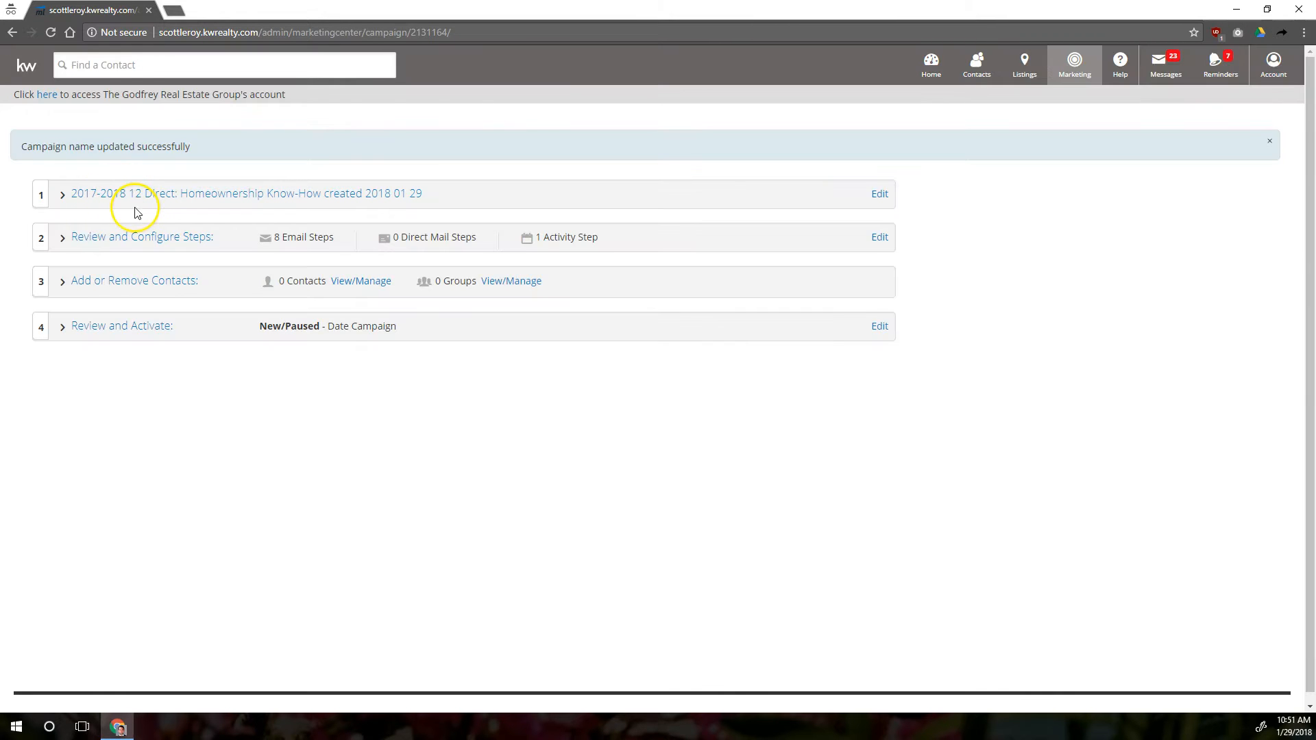
# Open the campaign's Review and Configure Steps section and examine the steps' schedule dates and email subjects, especially Step 1's
pyautogui.click(110, 238)
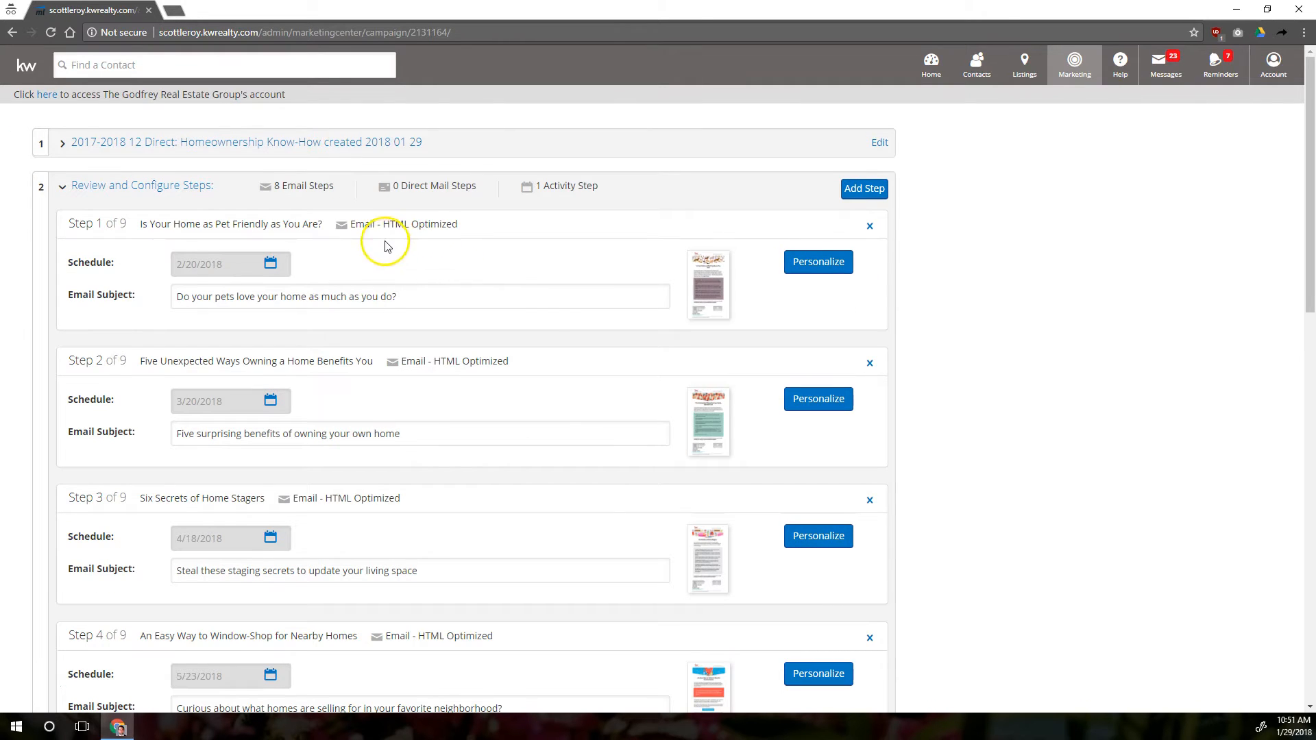
pyautogui.scroll(-14, 547, 309)
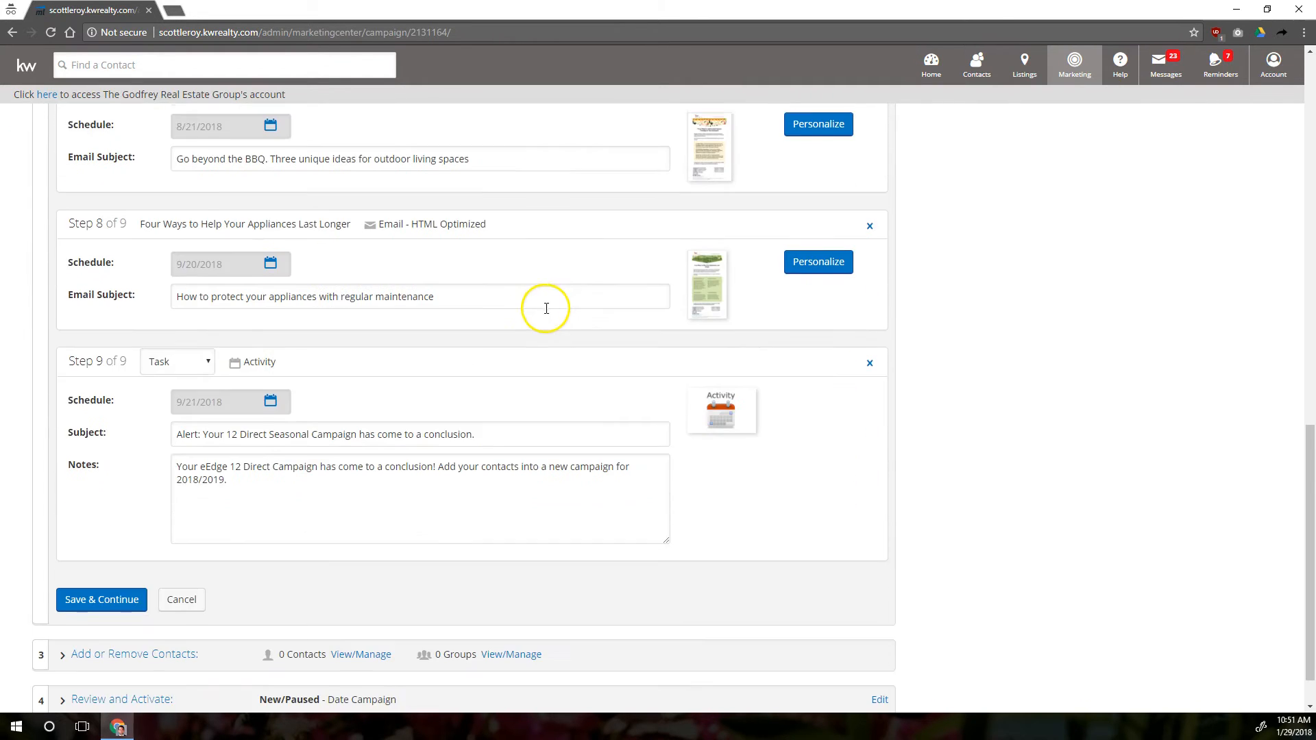
pyautogui.scroll(9, 546, 308)
pyautogui.scroll(5, 546, 309)
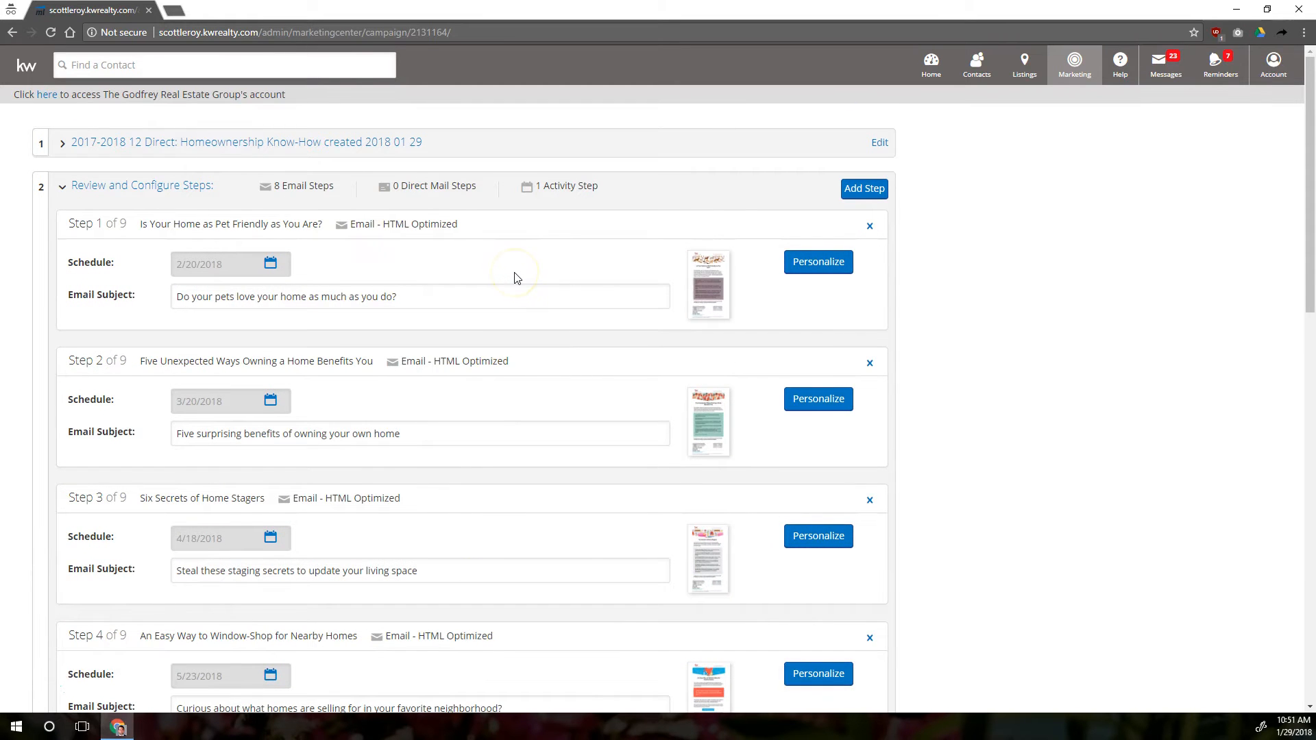
pyautogui.scroll(-10, 519, 274)
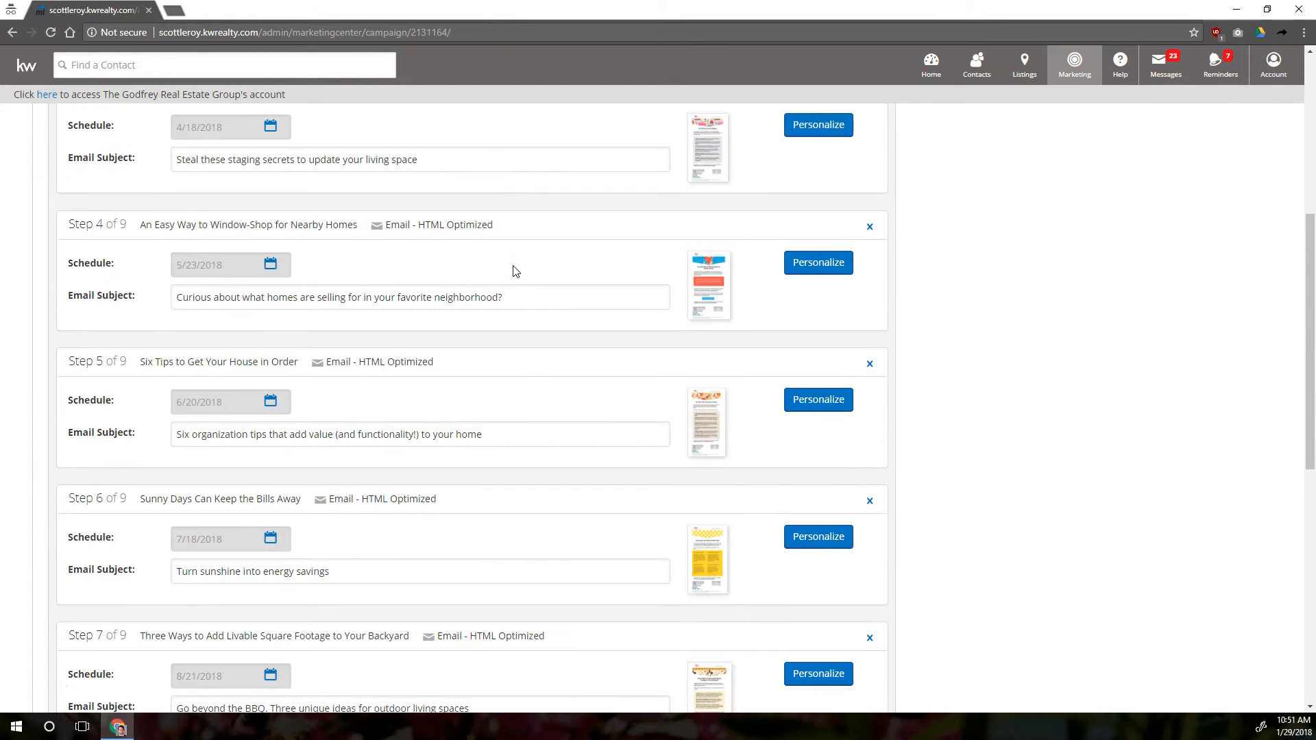
pyautogui.scroll(-3, 514, 270)
pyautogui.scroll(13, 514, 270)
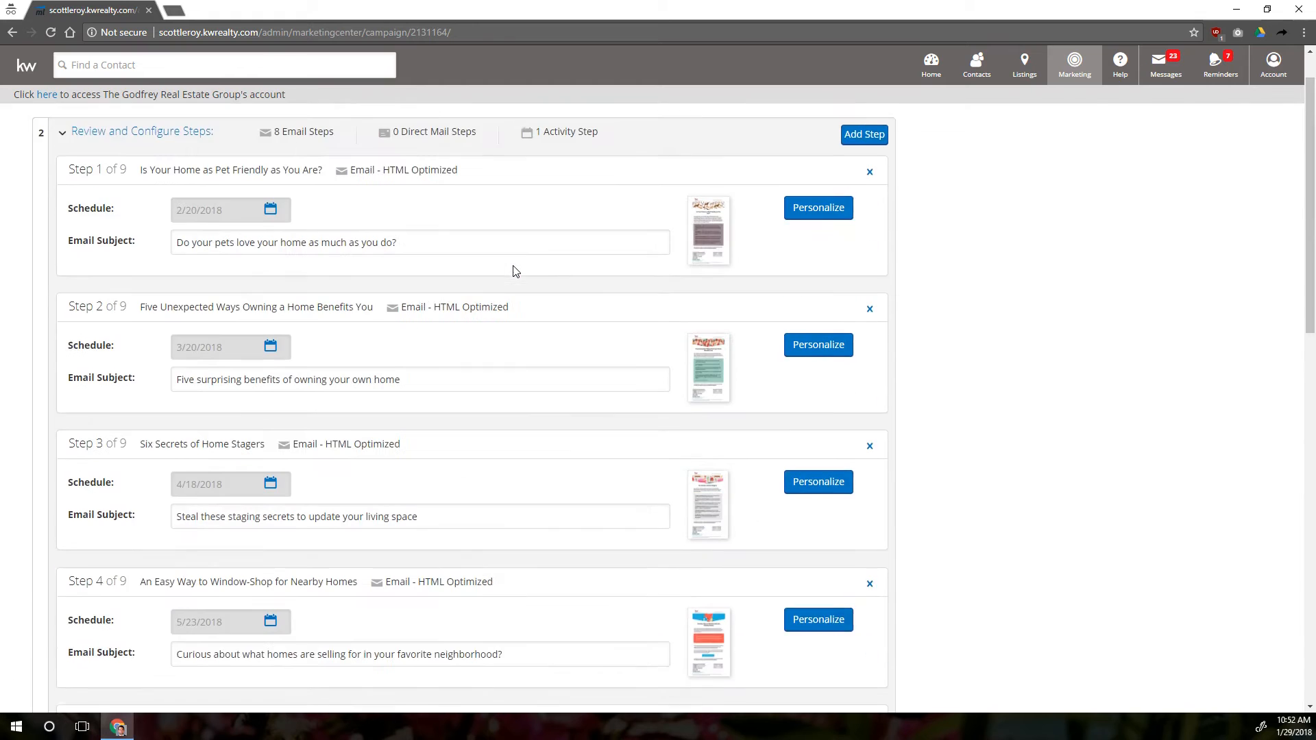
pyautogui.moveTo(407, 296); pyautogui.dragTo(165, 311)
pyautogui.click(340, 254)
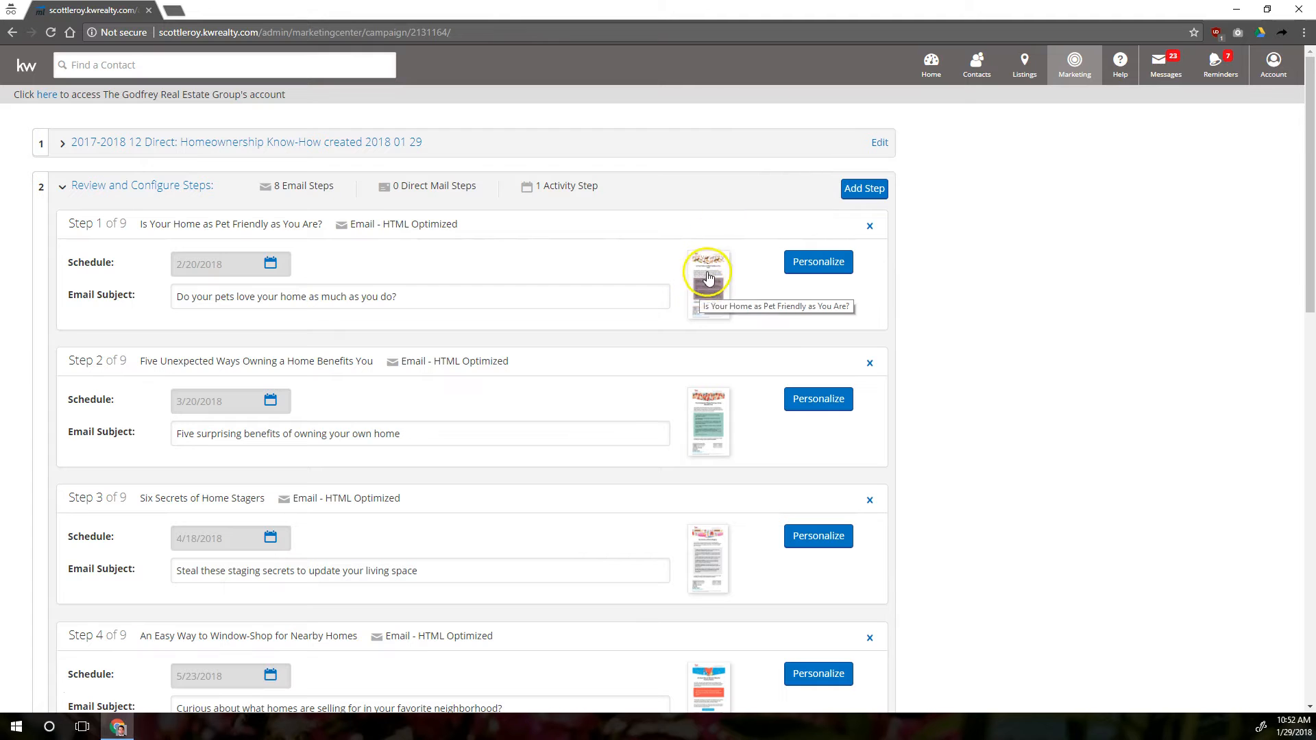
# Preview the Step 1 email, "Is Your Home as Pet Friendly as You Are?", examine its content and signature block, and close the preview
pyautogui.click(730, 298)
pyautogui.scroll(-6, 675, 288)
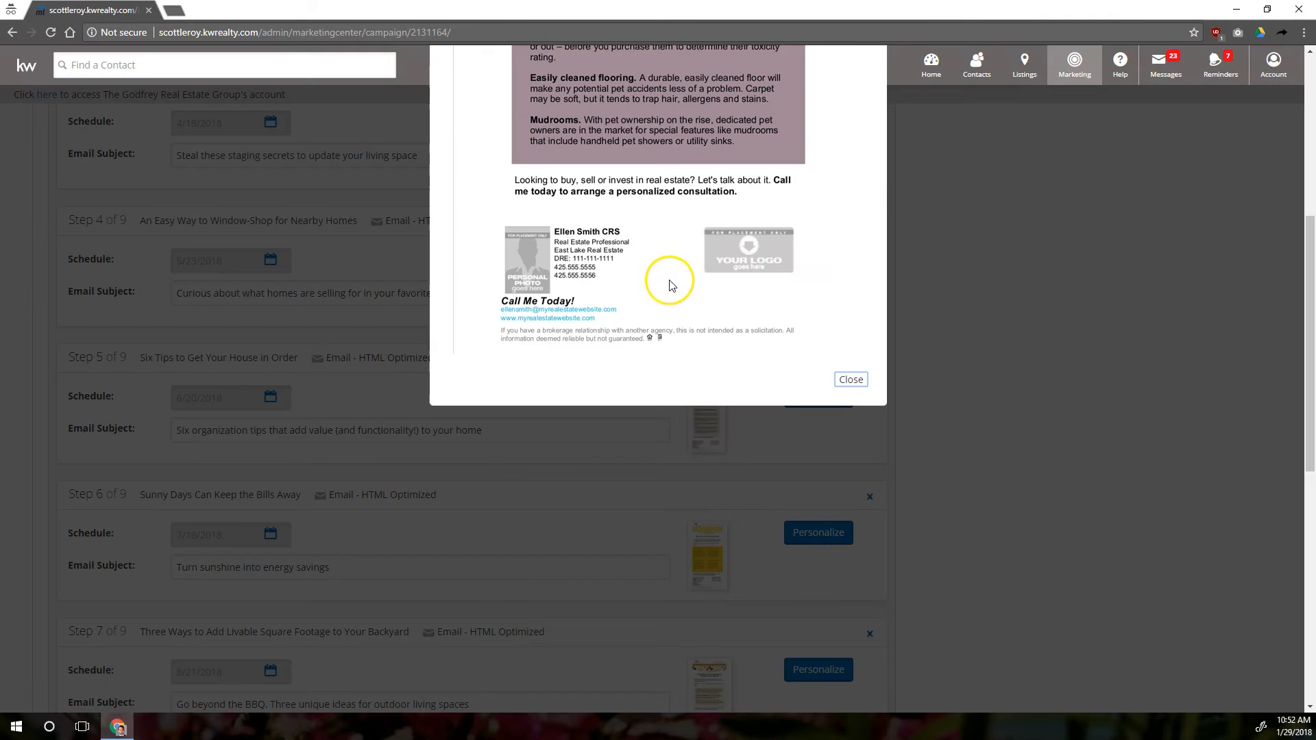
pyautogui.scroll(5, 670, 285)
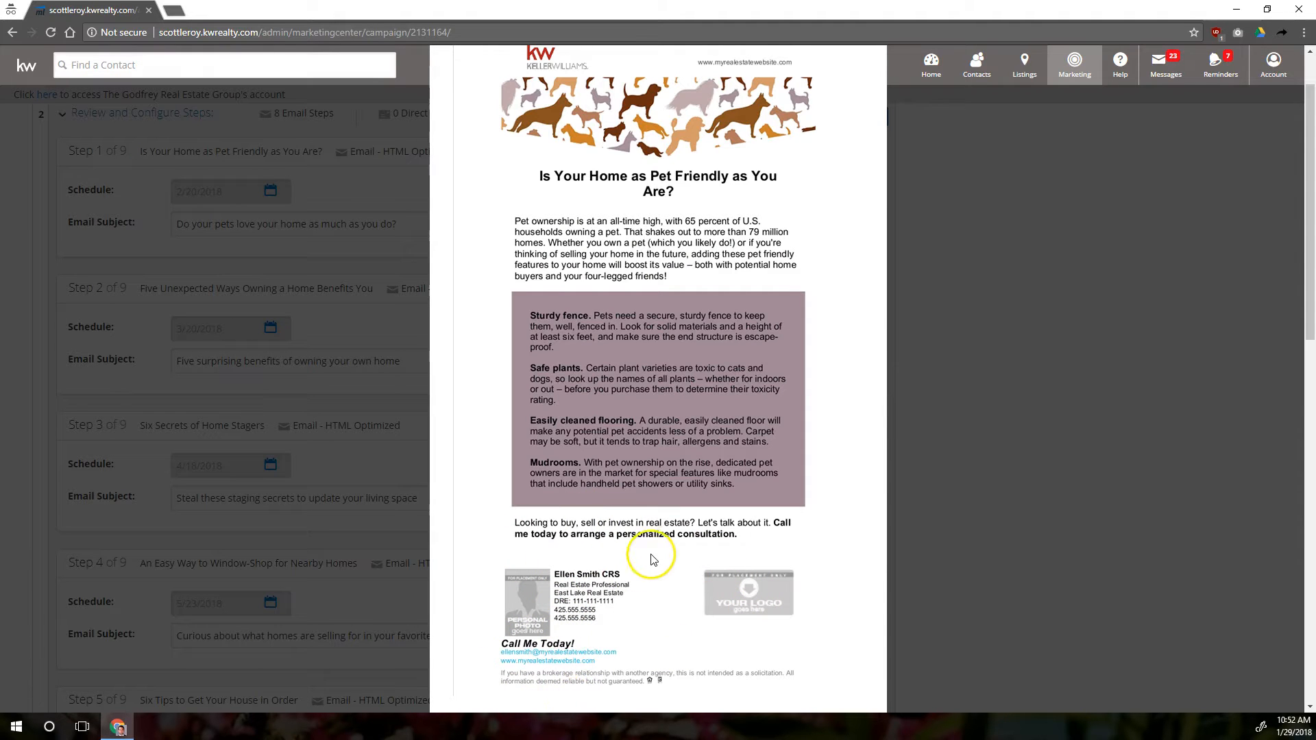
pyautogui.click(1275, 63)
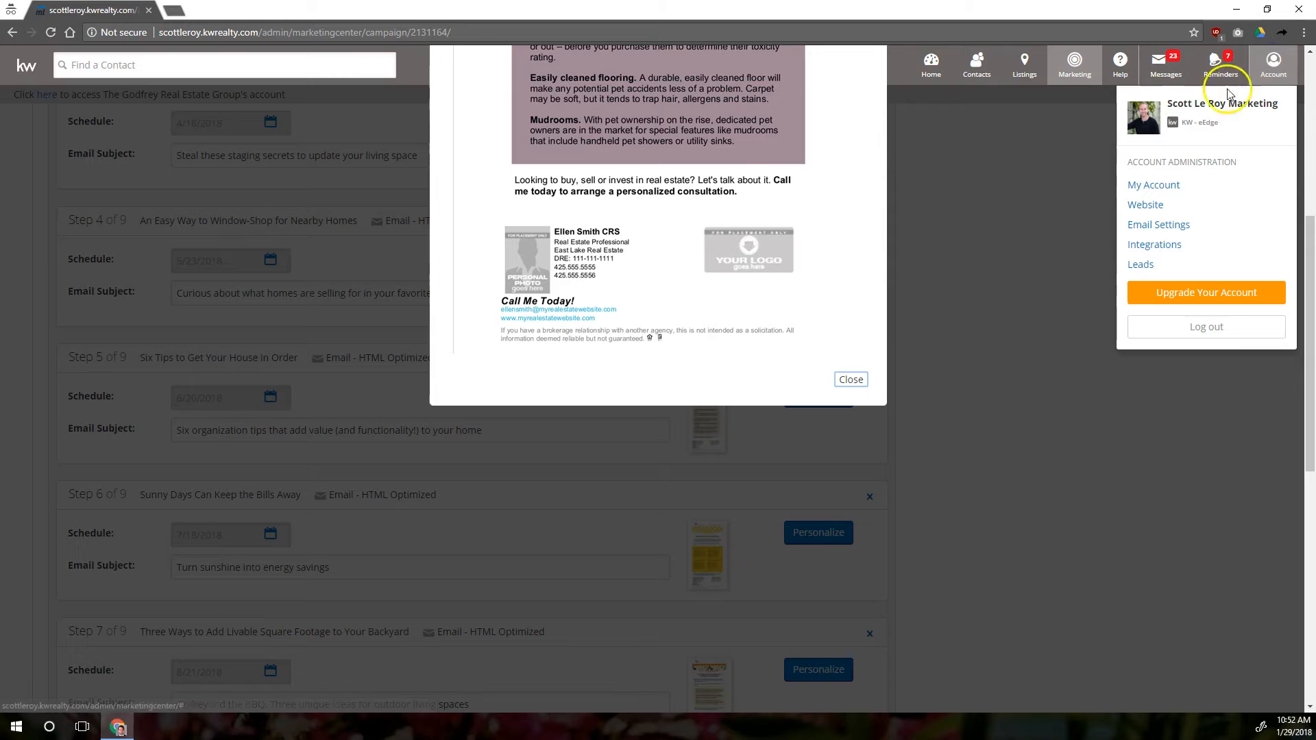
pyautogui.scroll(6, 911, 219)
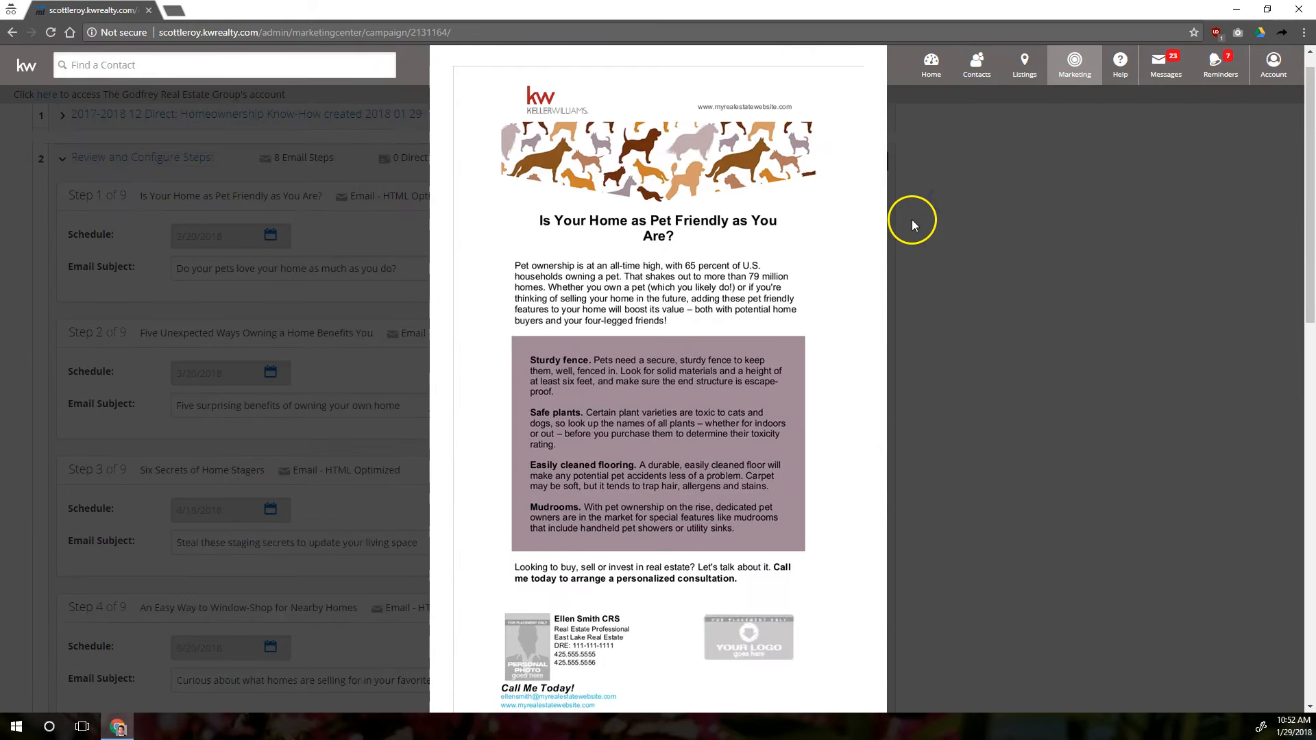
pyautogui.scroll(-1, 555, 252)
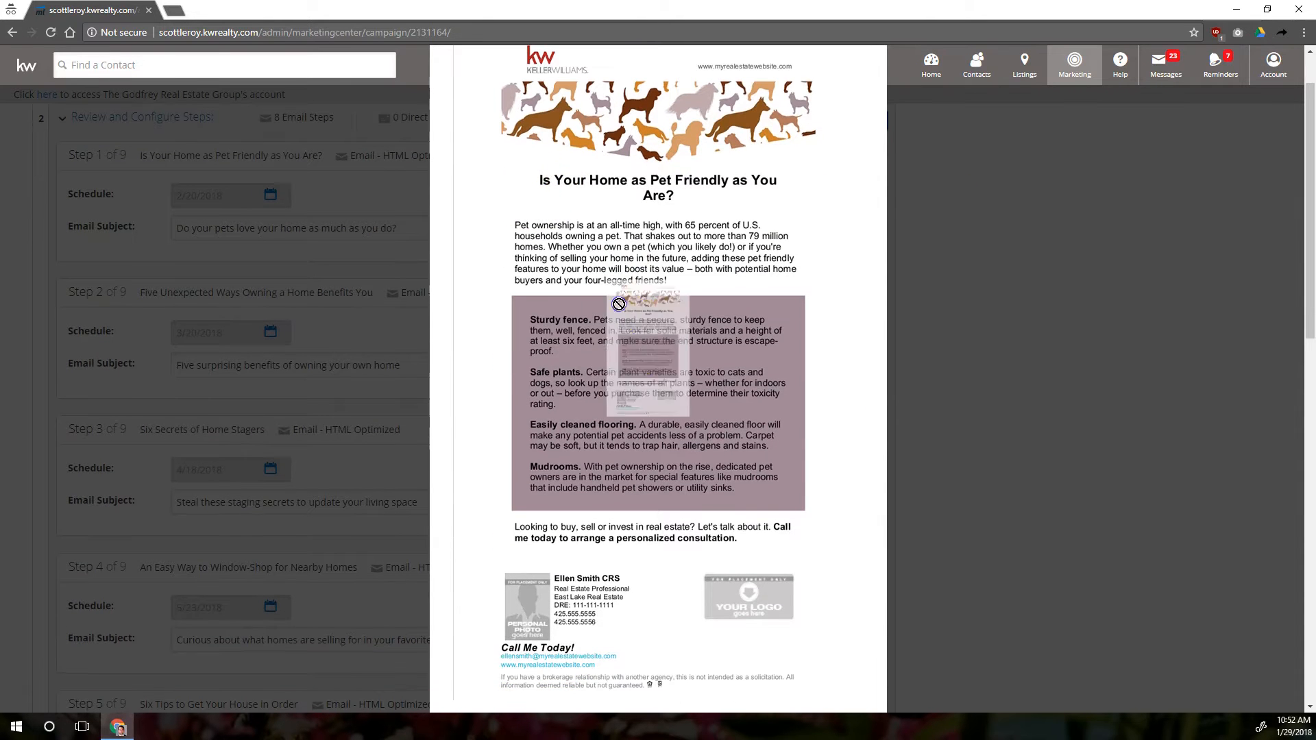
pyautogui.scroll(-3, 754, 411)
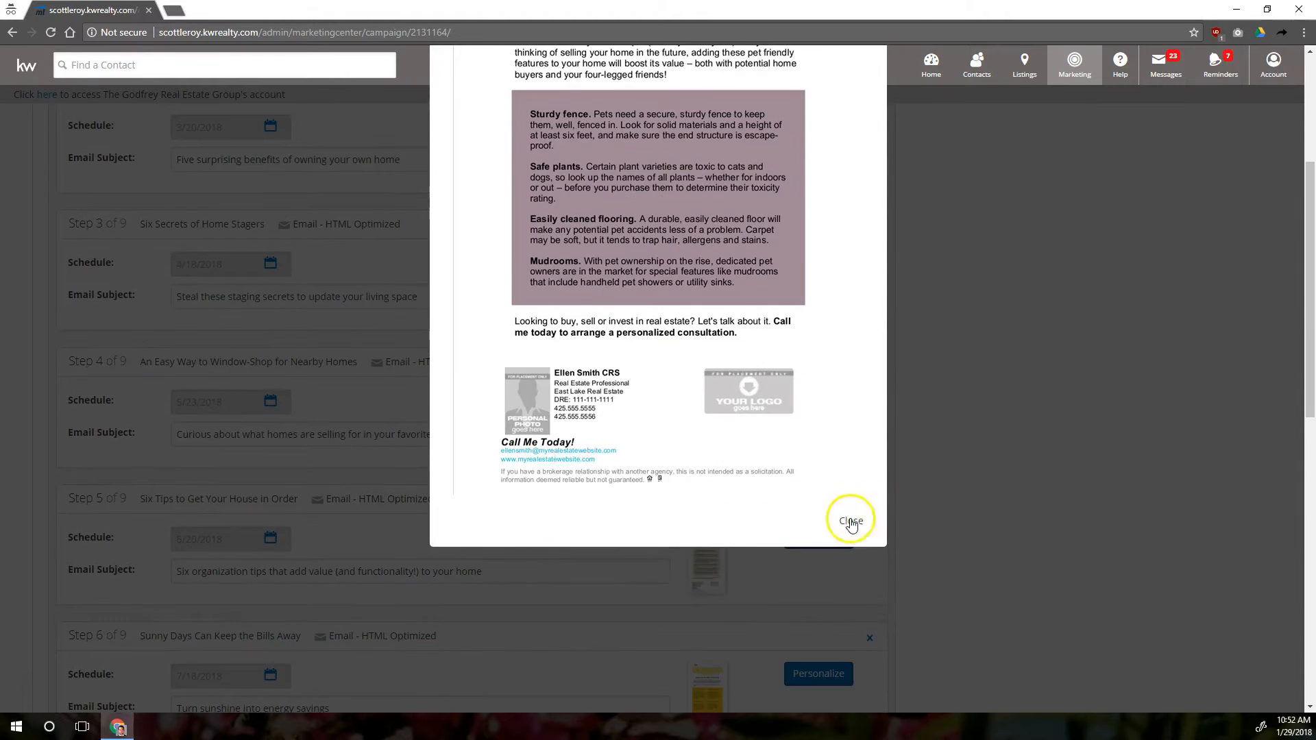
pyautogui.click(847, 521)
pyautogui.scroll(4, 753, 390)
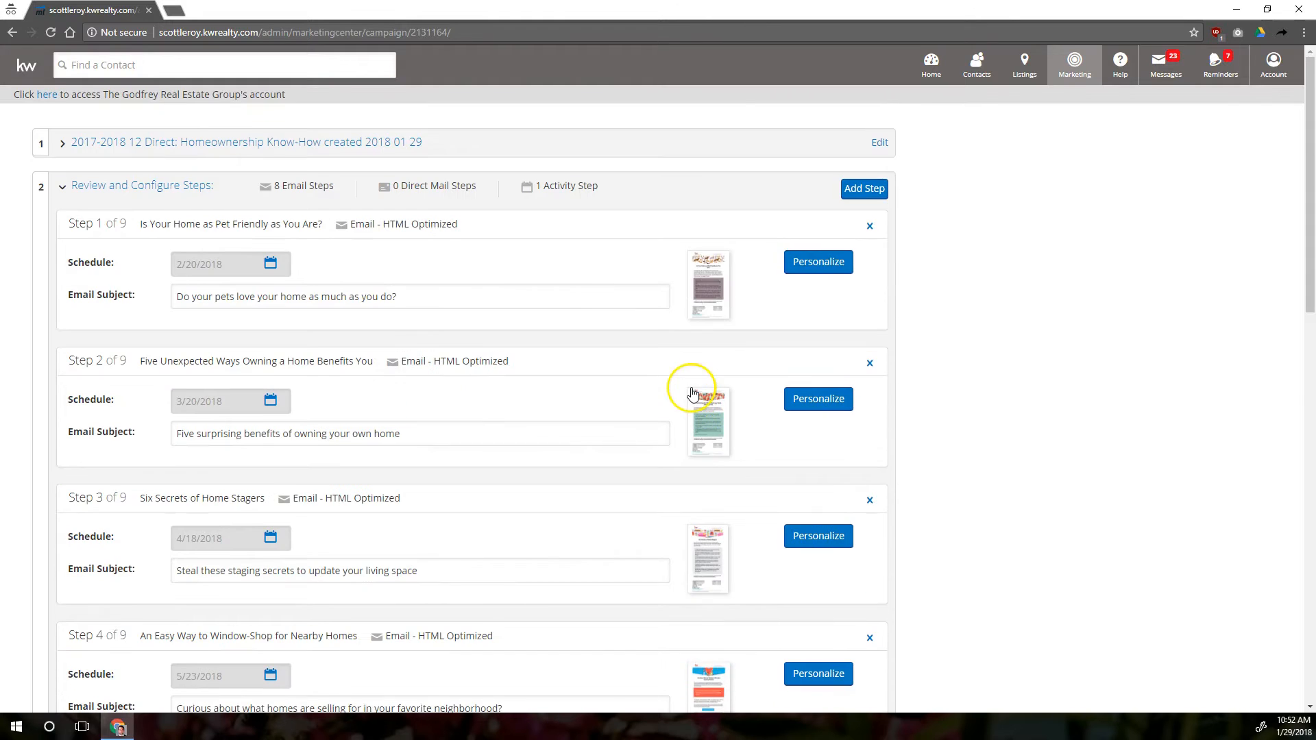
# Open the Step 1 email for personalizing and examine its body text and signature block
pyautogui.click(818, 262)
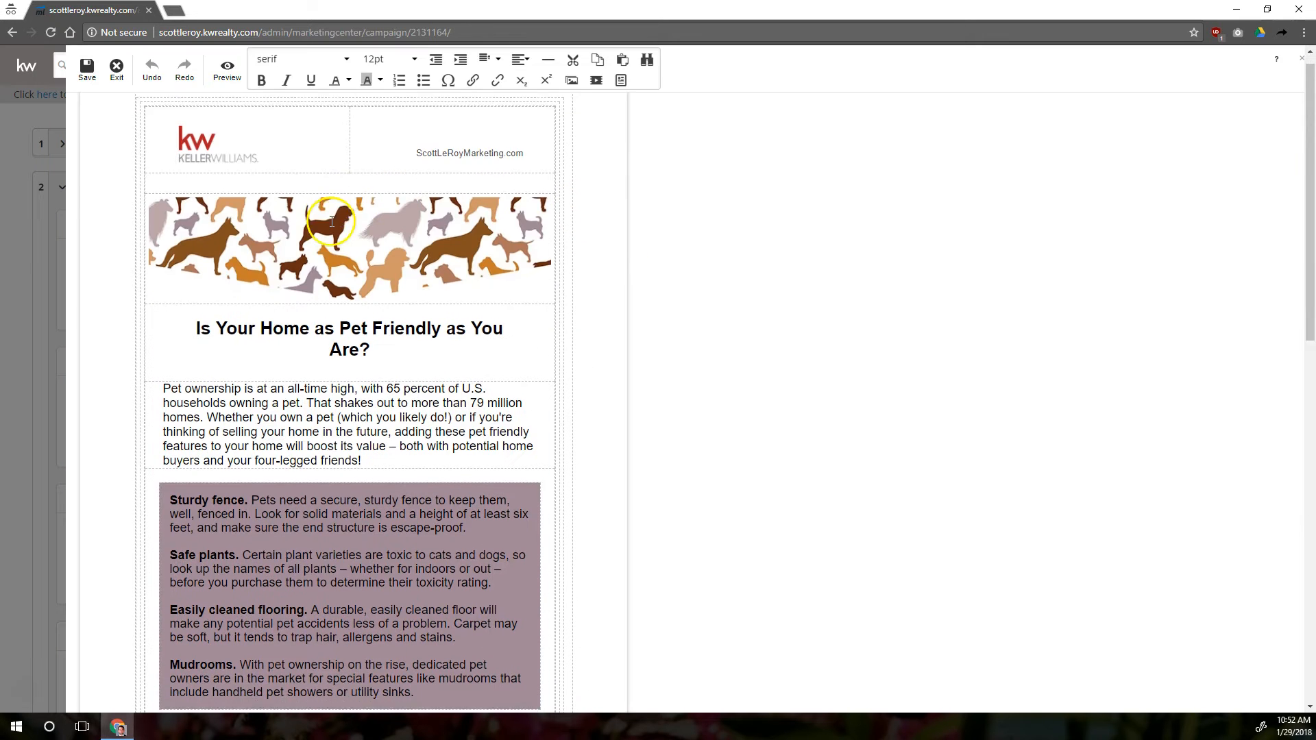
pyautogui.scroll(-3, 332, 221)
pyautogui.scroll(-1, 257, 246)
pyautogui.moveTo(195, 271); pyautogui.dragTo(373, 381)
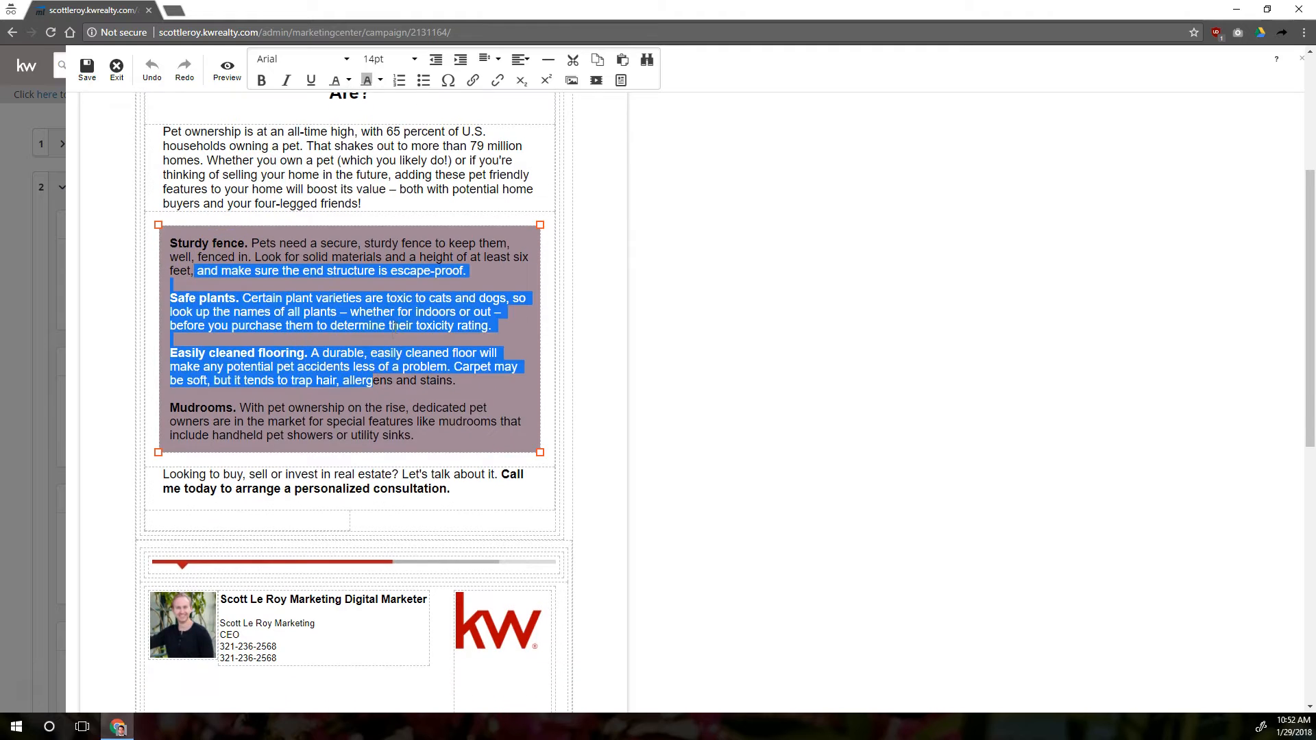
pyautogui.scroll(4, 395, 328)
# Open the image libraries for the dog banner in the Step 1 email, then save the email and exit the editor
pyautogui.doubleClick(551, 280)
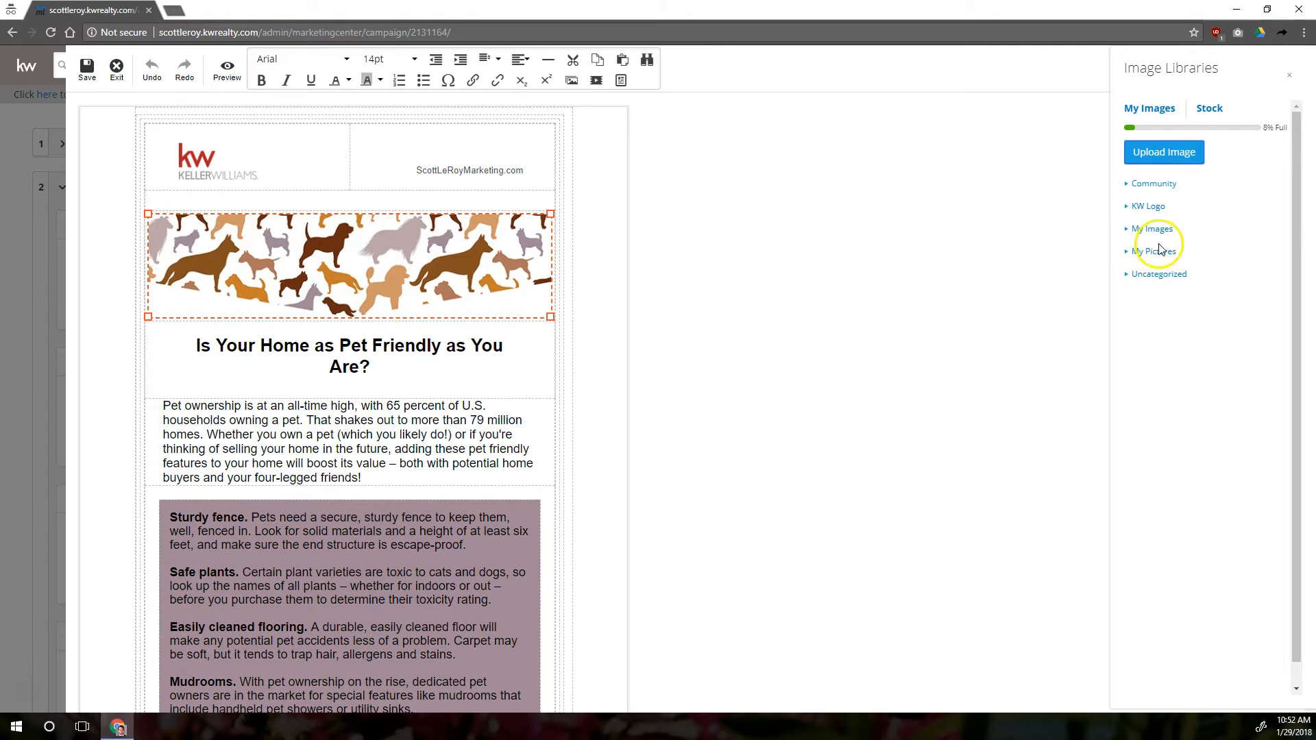
pyautogui.scroll(-8, 353, 318)
pyautogui.scroll(10, 344, 326)
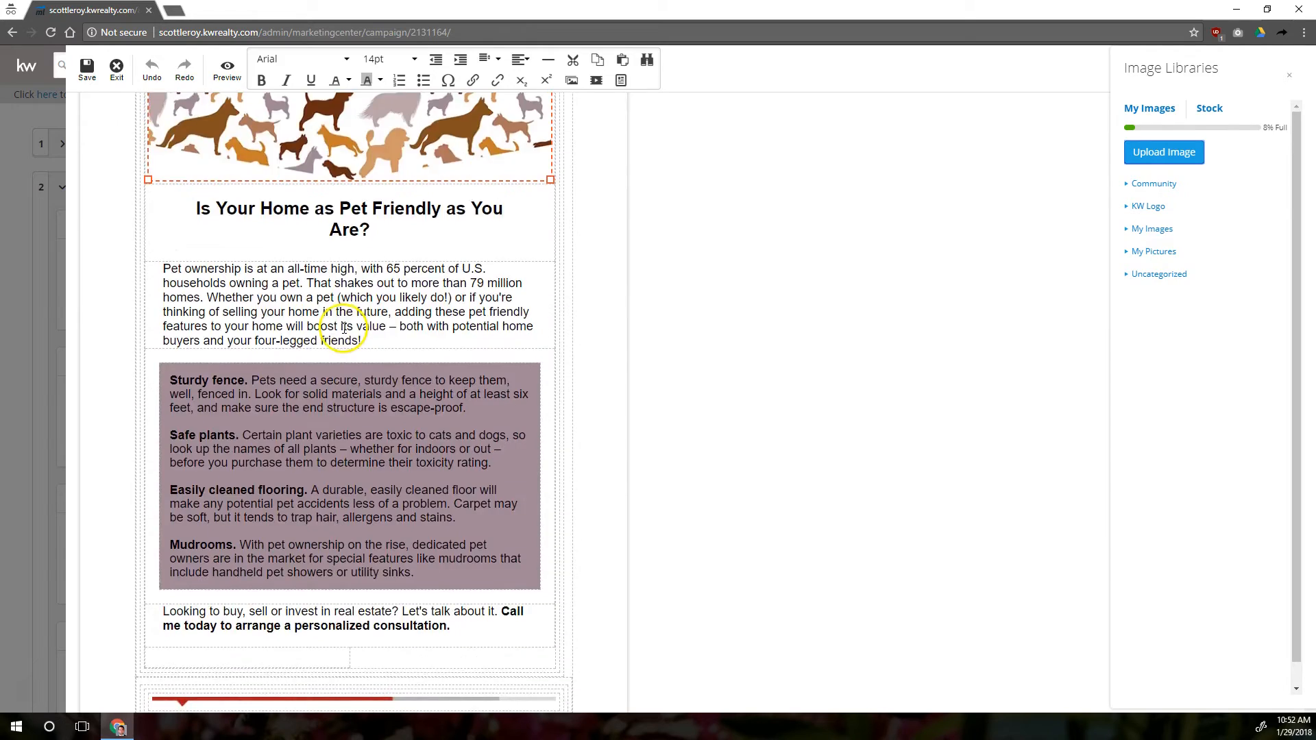
pyautogui.click(86, 69)
pyautogui.click(117, 68)
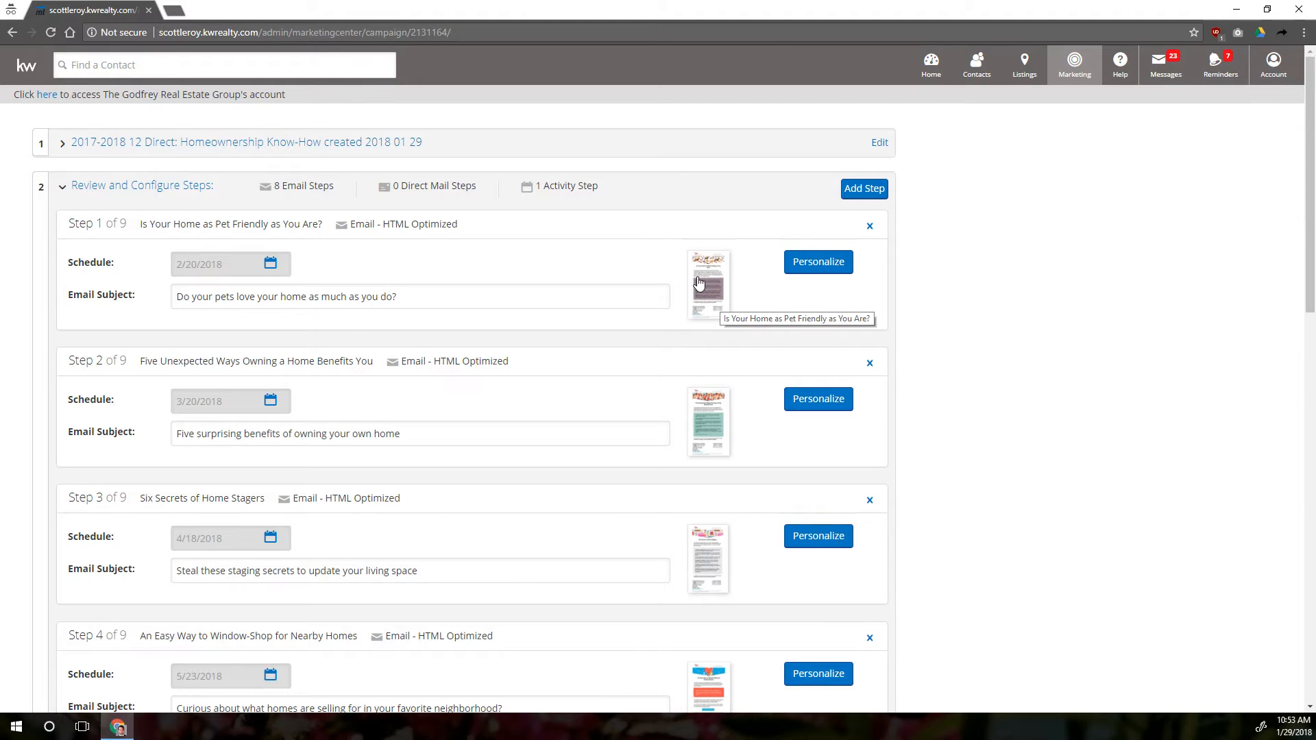
pyautogui.click(1071, 65)
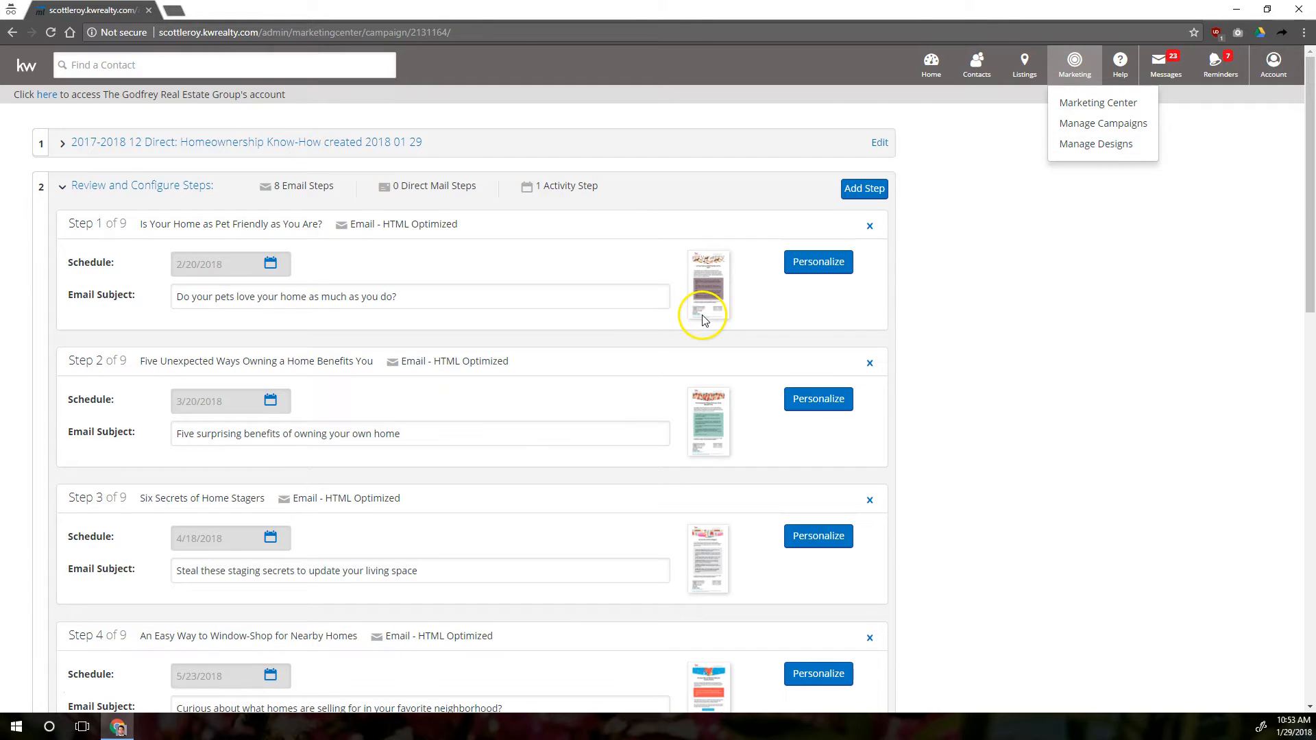
pyautogui.click(719, 213)
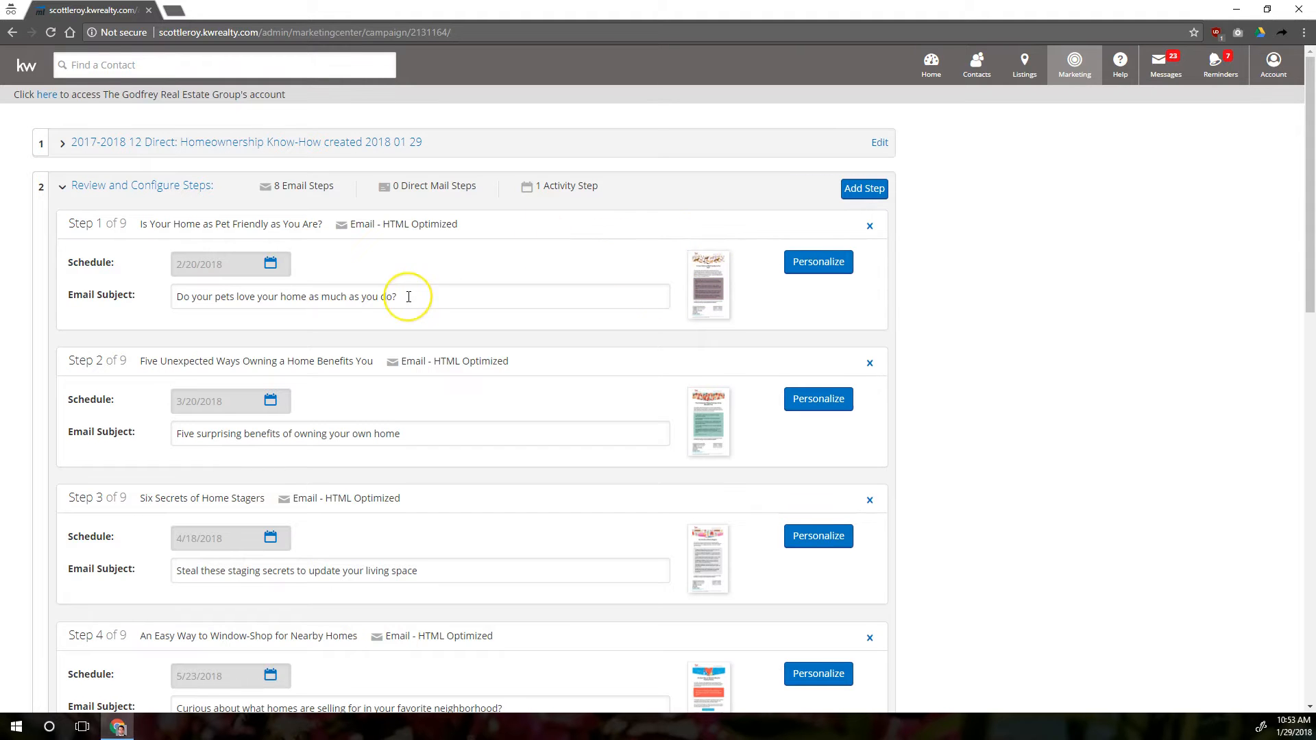
# Look through the campaign steps and preview the Step 6 email, "Sunny Days Can Keep the Bills Away", closing the preview when done
pyautogui.scroll(-14, 410, 294)
pyautogui.scroll(12, 408, 294)
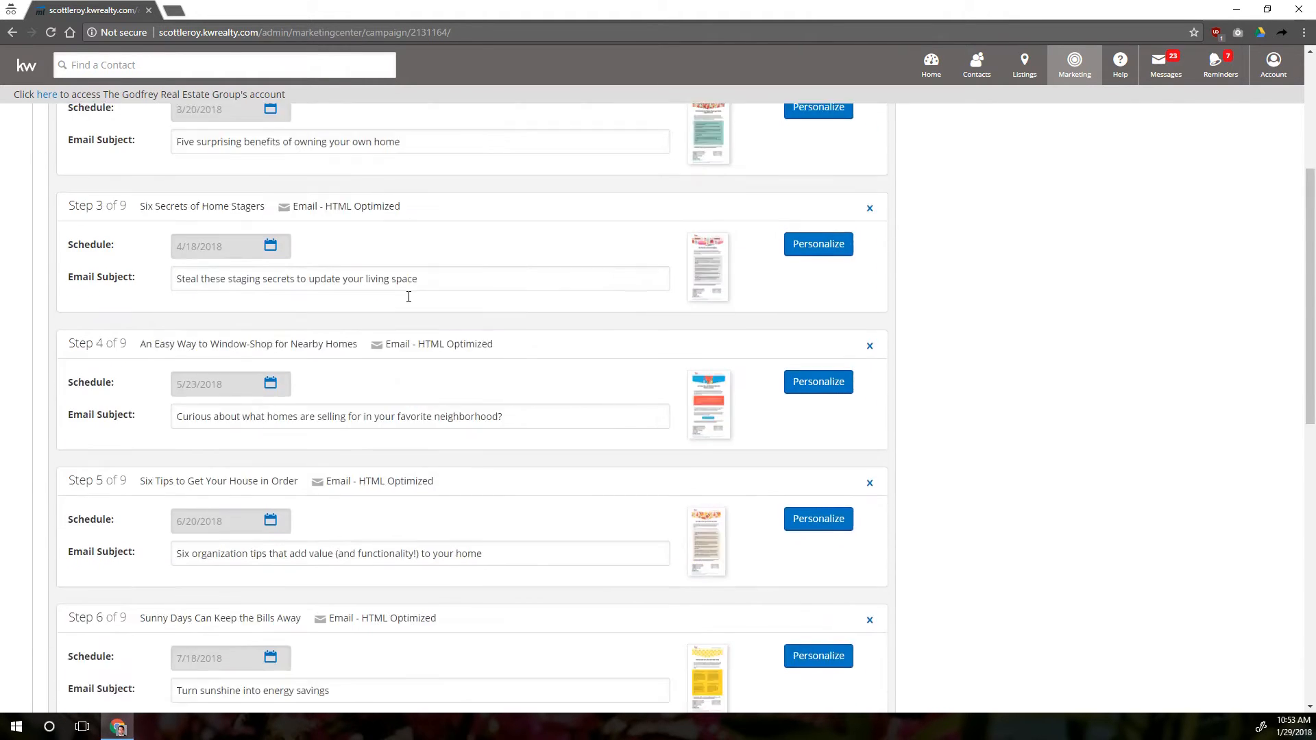
pyautogui.scroll(-8, 685, 310)
pyautogui.click(713, 271)
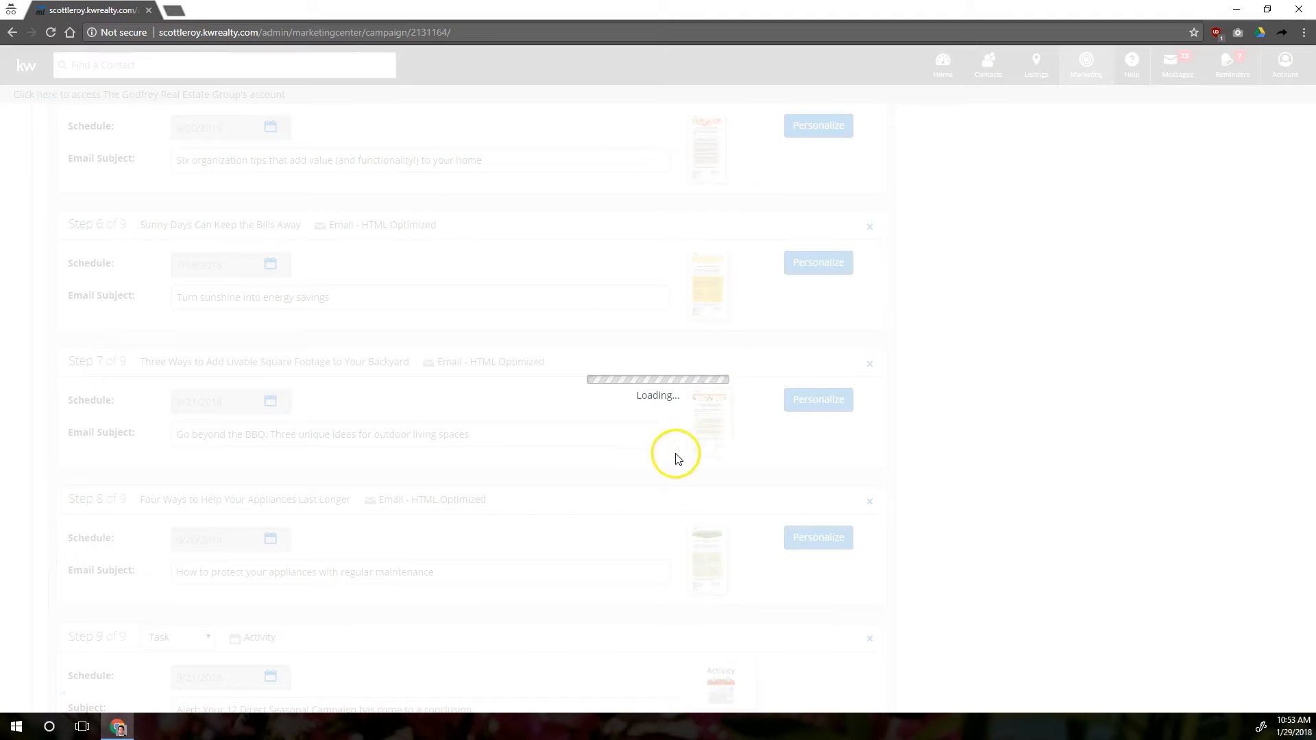
pyautogui.scroll(4, 336, 312)
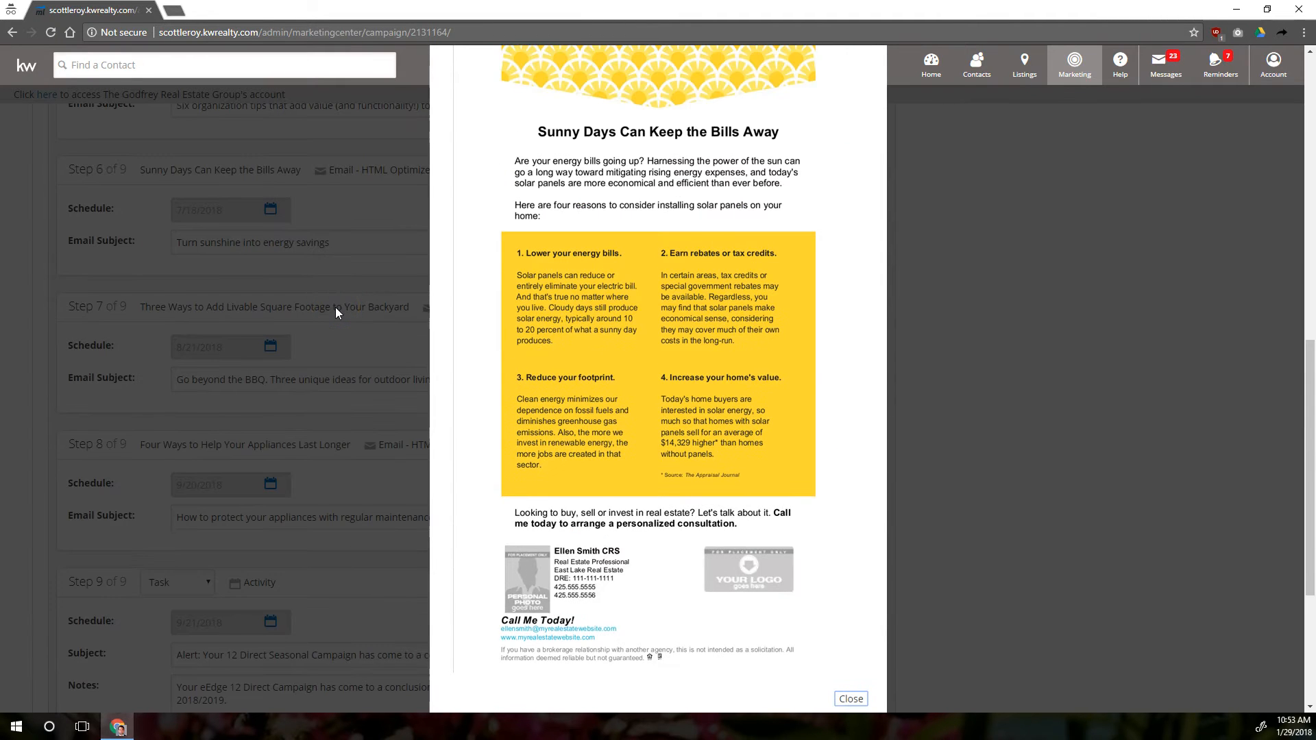
pyautogui.click(851, 698)
# Review the Step 9 task at the end of the campaign and save the step configuration
pyautogui.scroll(-3, 463, 396)
pyautogui.scroll(-1, 462, 396)
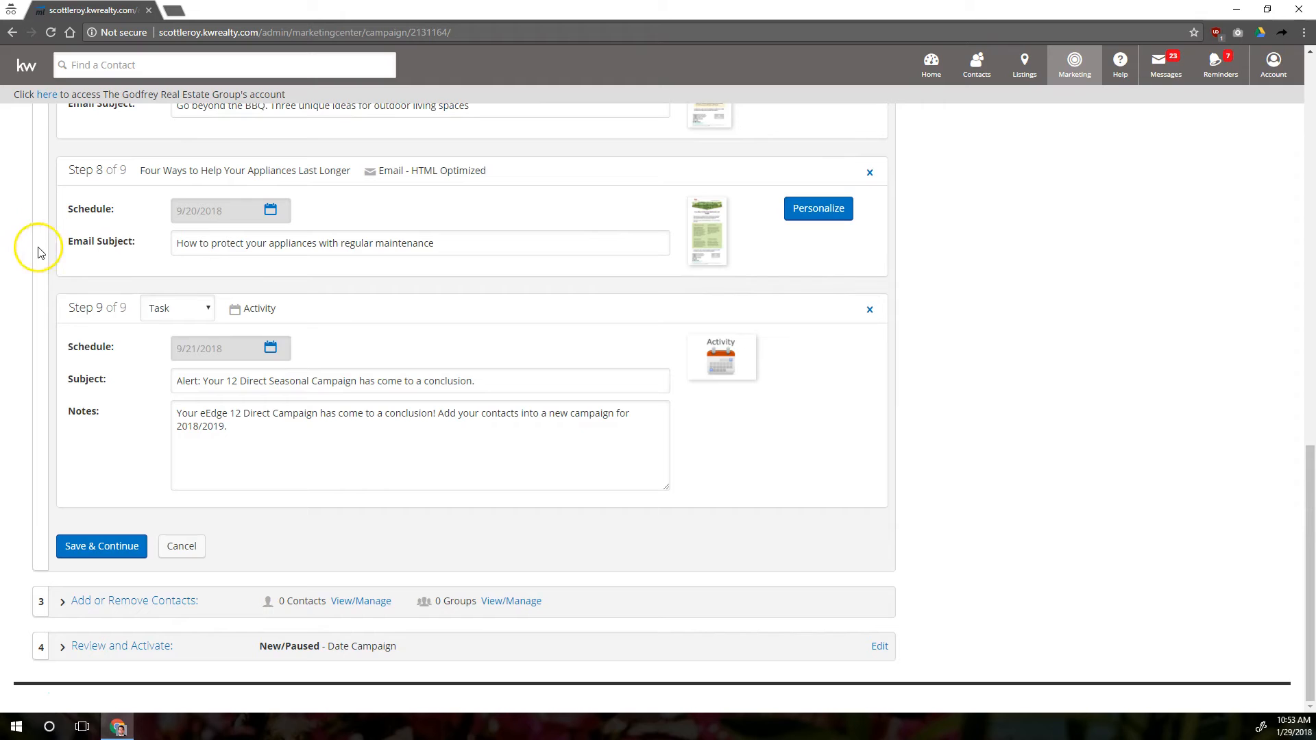
pyautogui.moveTo(67, 309); pyautogui.dragTo(164, 313)
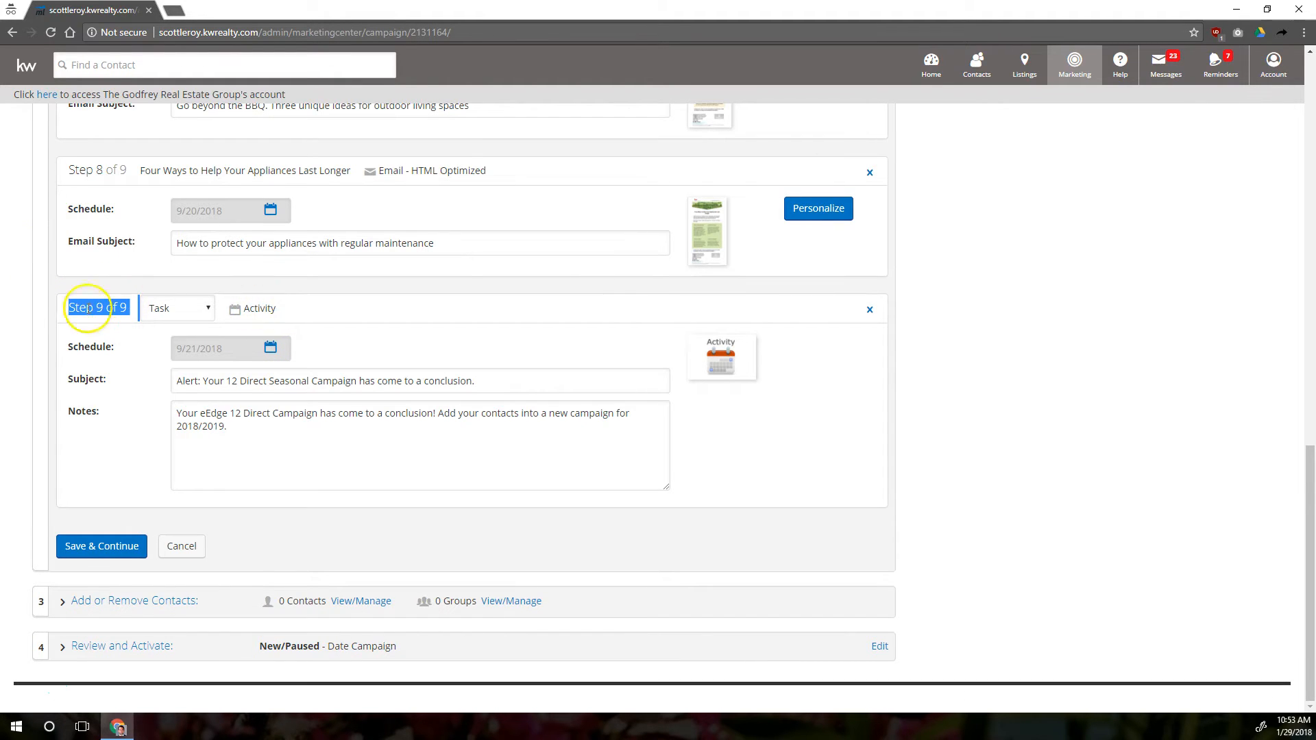
pyautogui.click(61, 548)
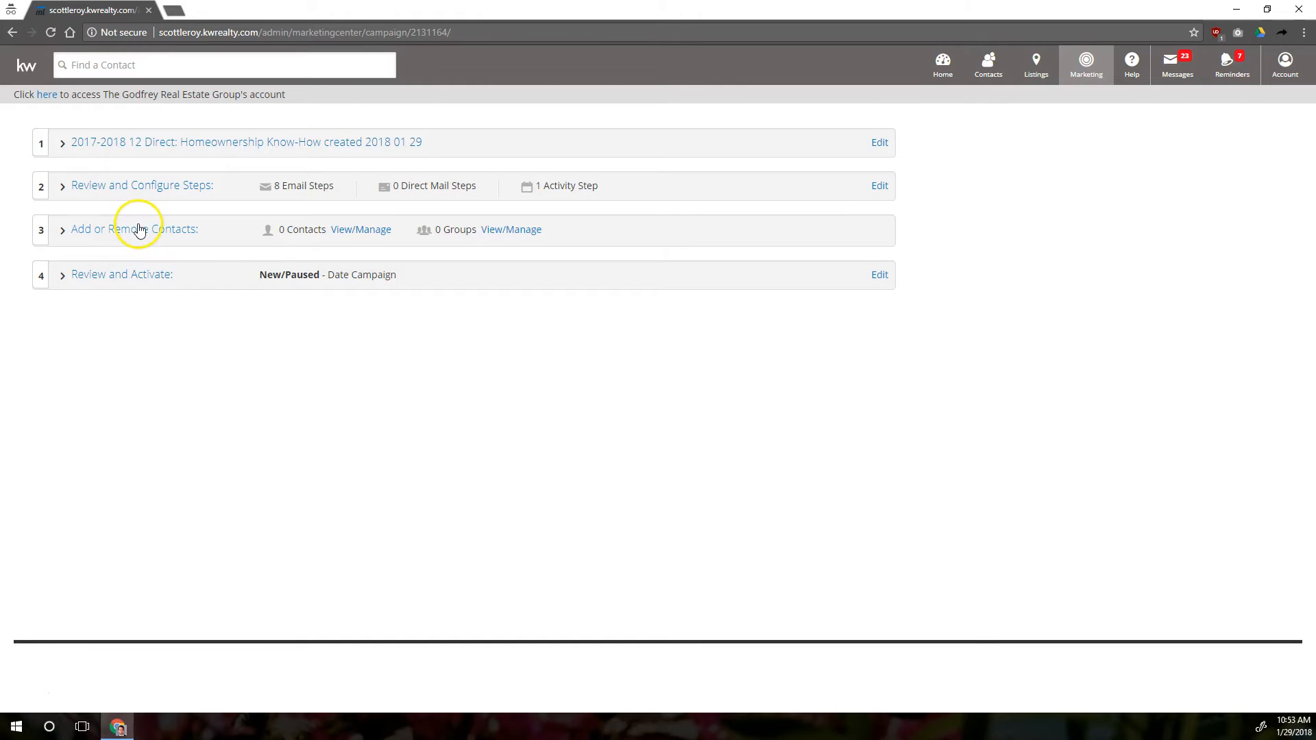
# Open the campaign's contact management, look through the available groups and add the Email group to the campaign
pyautogui.click(137, 229)
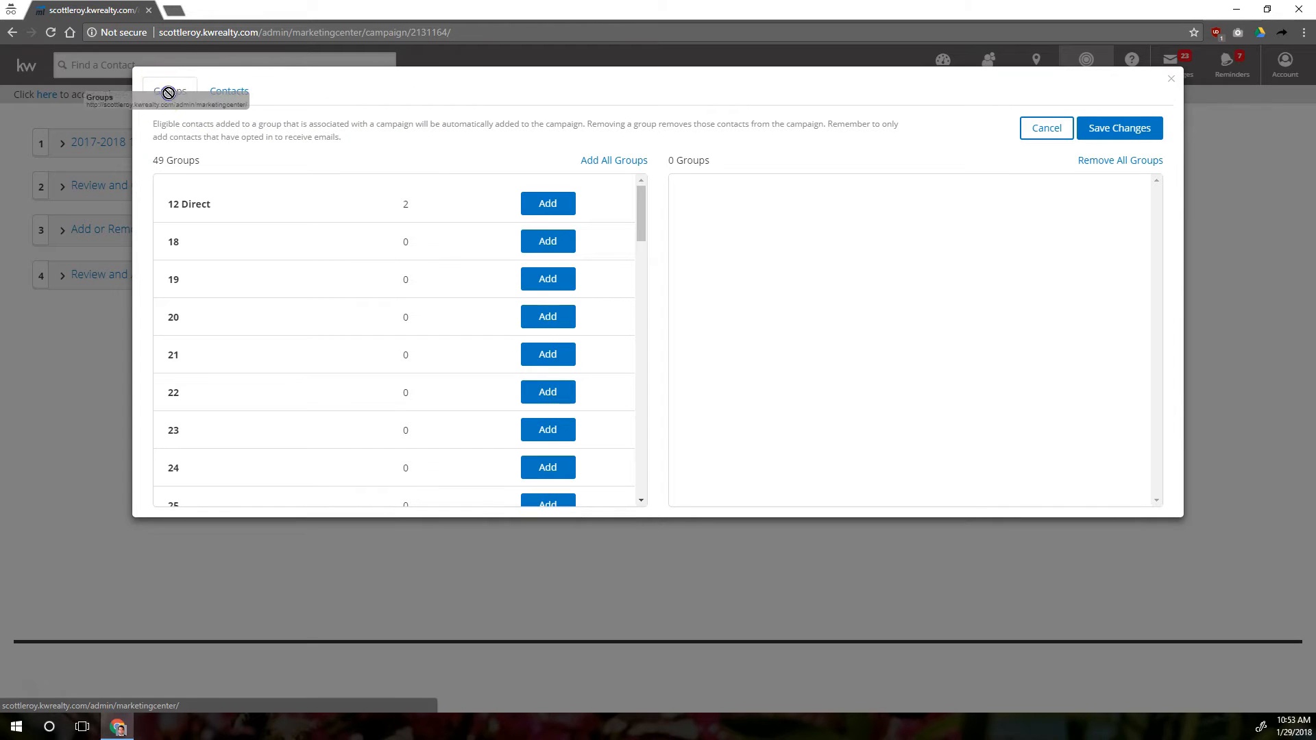
pyautogui.scroll(-20, 469, 180)
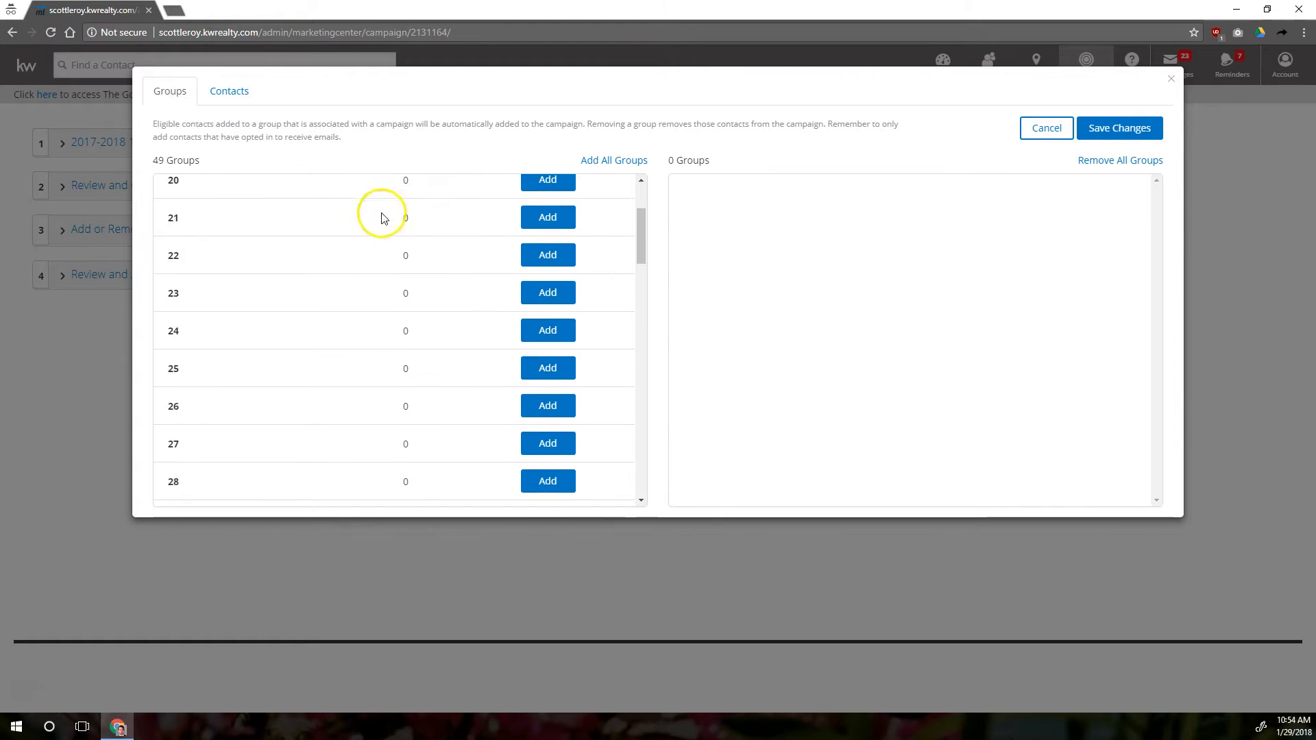
pyautogui.scroll(-15, 404, 307)
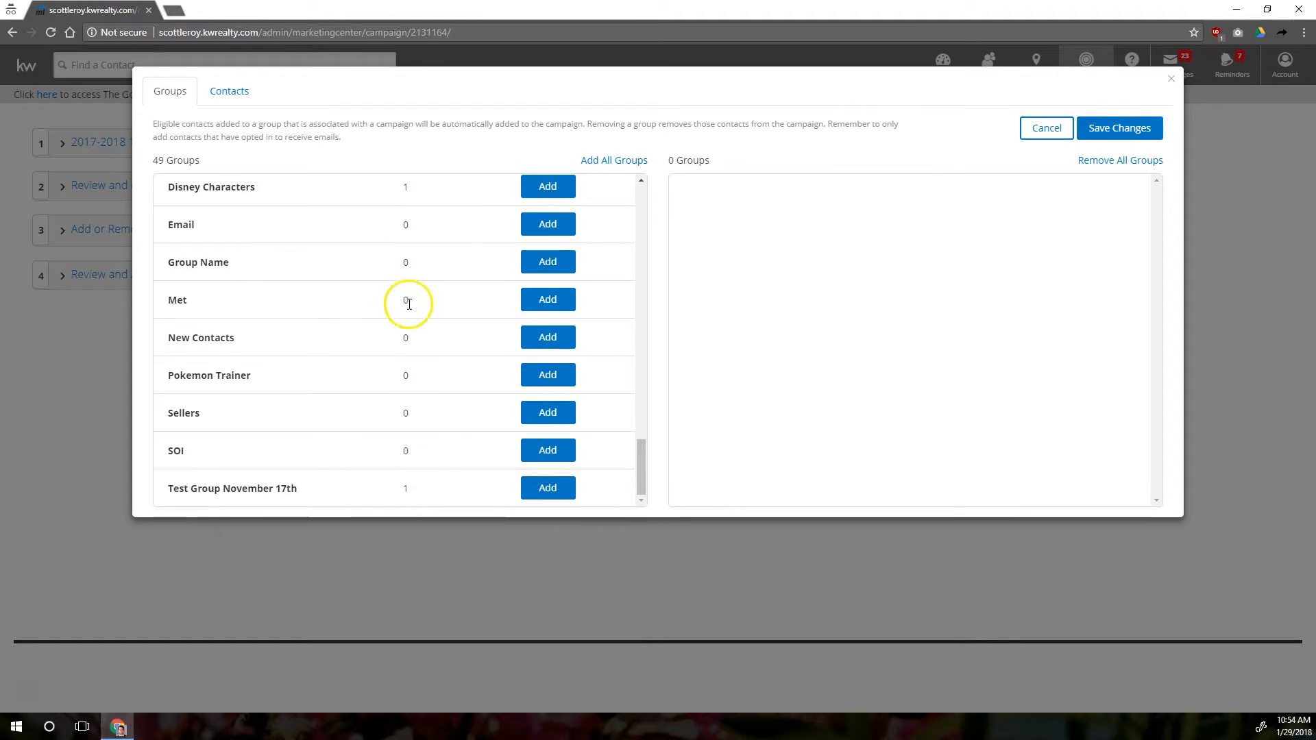
pyautogui.scroll(-8, 416, 304)
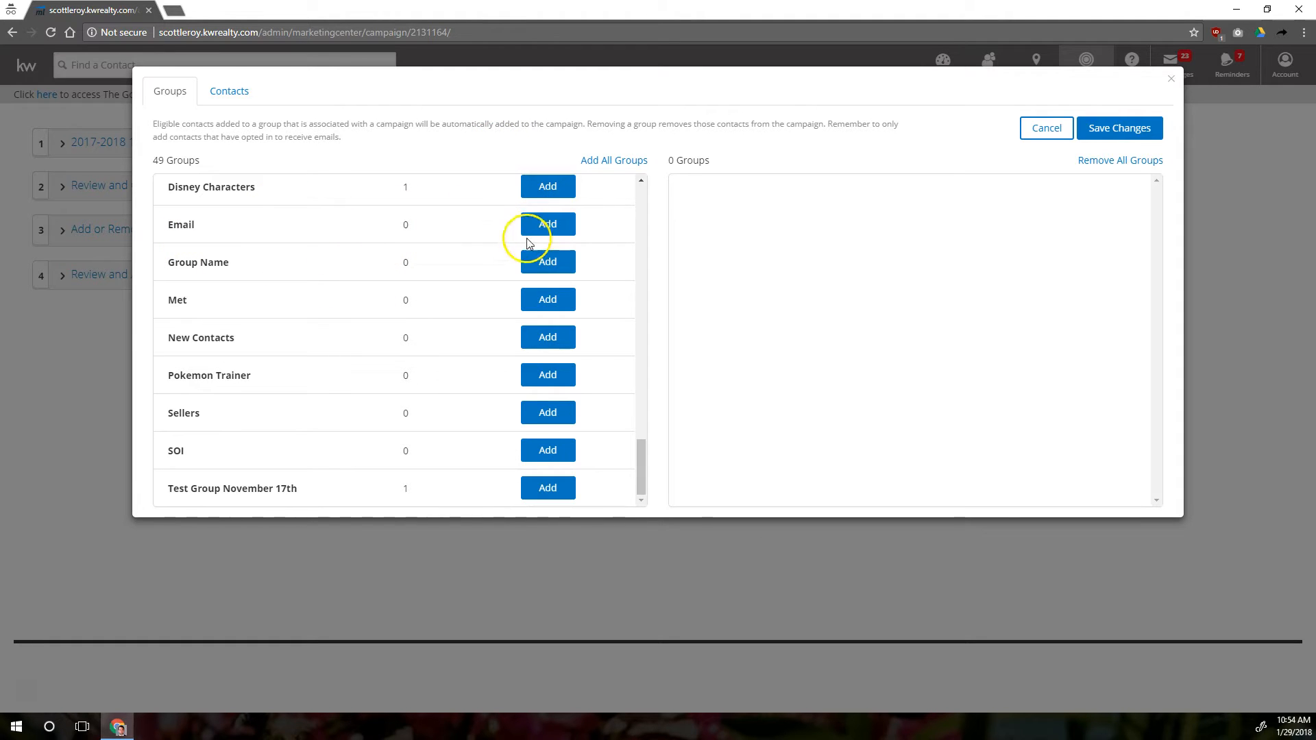
pyautogui.click(546, 223)
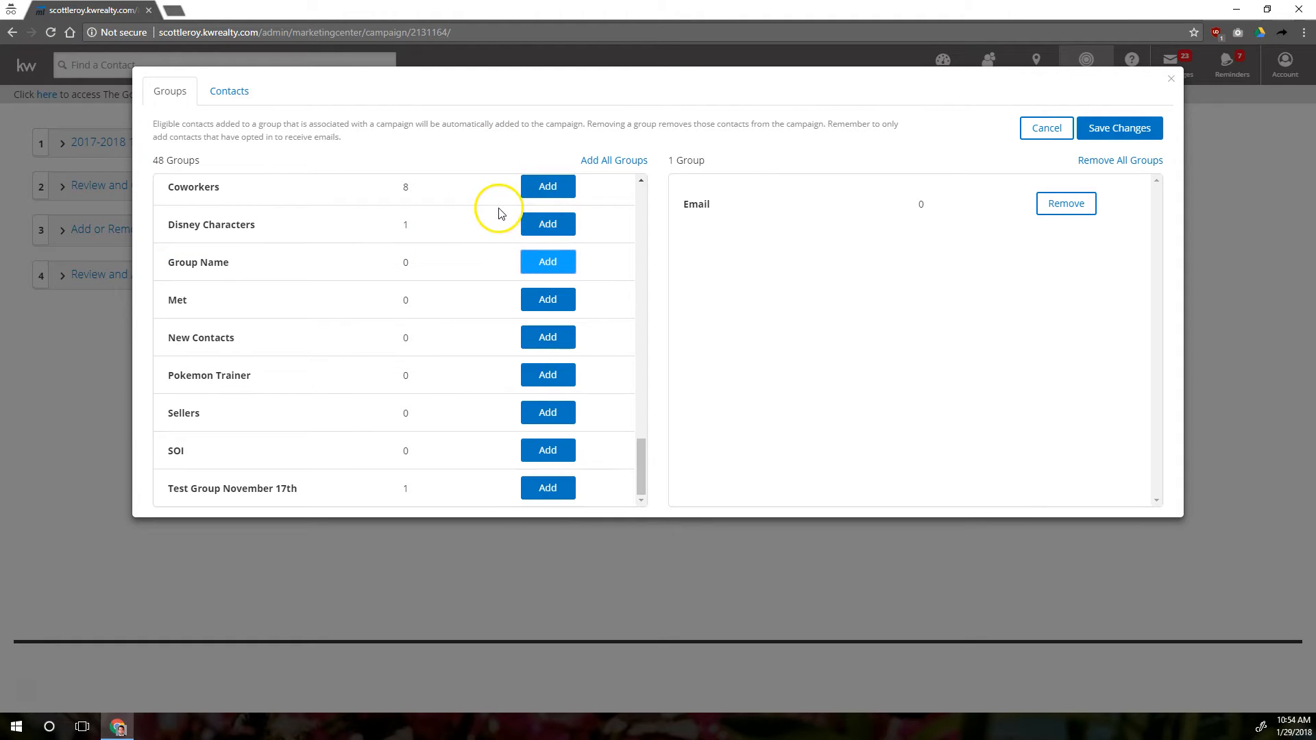
pyautogui.doubleClick(685, 205)
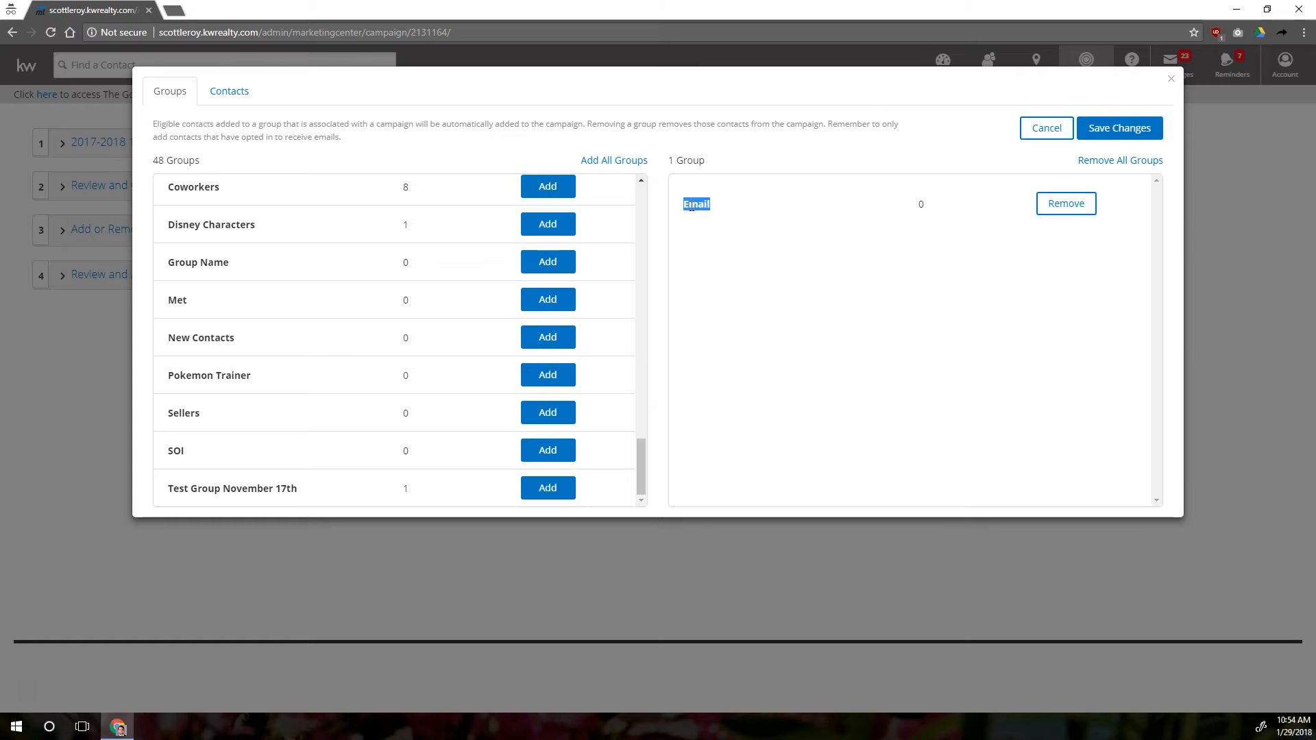
pyautogui.moveTo(684, 208); pyautogui.dragTo(736, 204)
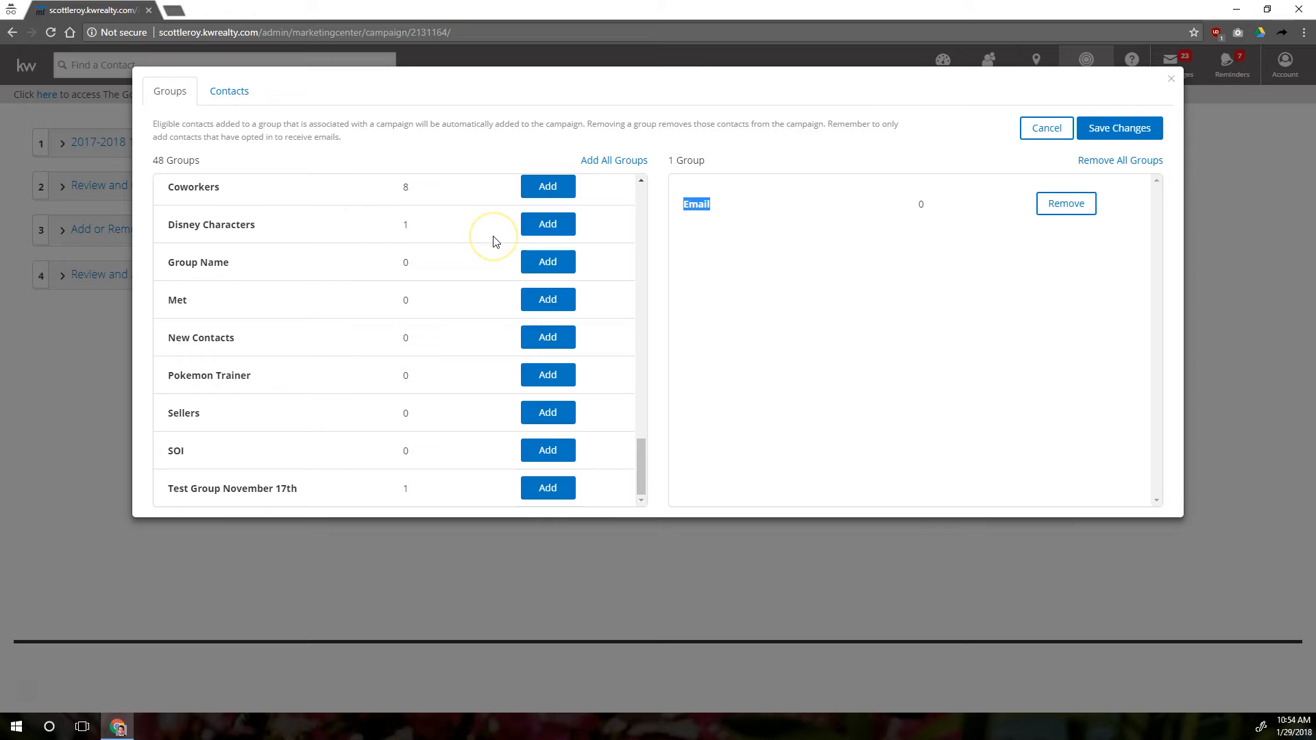
# Review the campaign's eligible individual contacts, add the third and sixth listed personal contacts, and save the changes
pyautogui.click(230, 95)
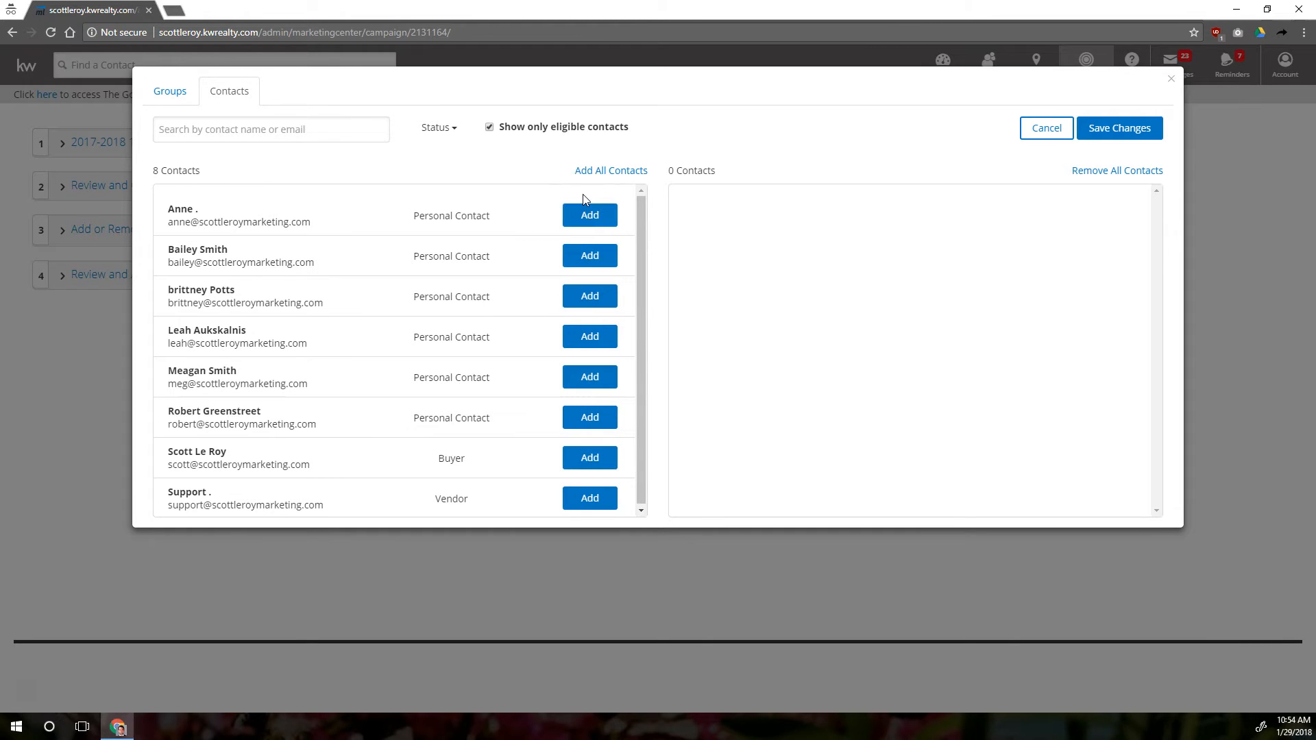
pyautogui.click(260, 129)
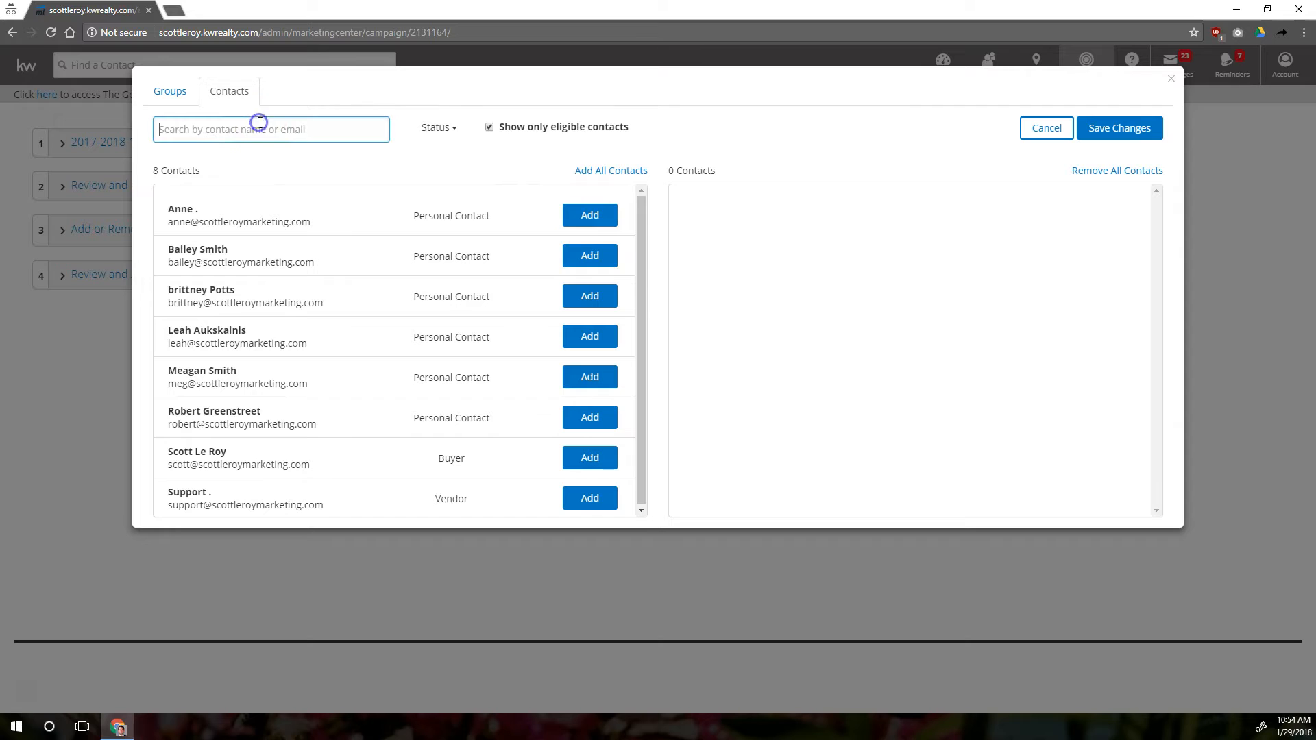
pyautogui.click(464, 128)
pyautogui.click(519, 91)
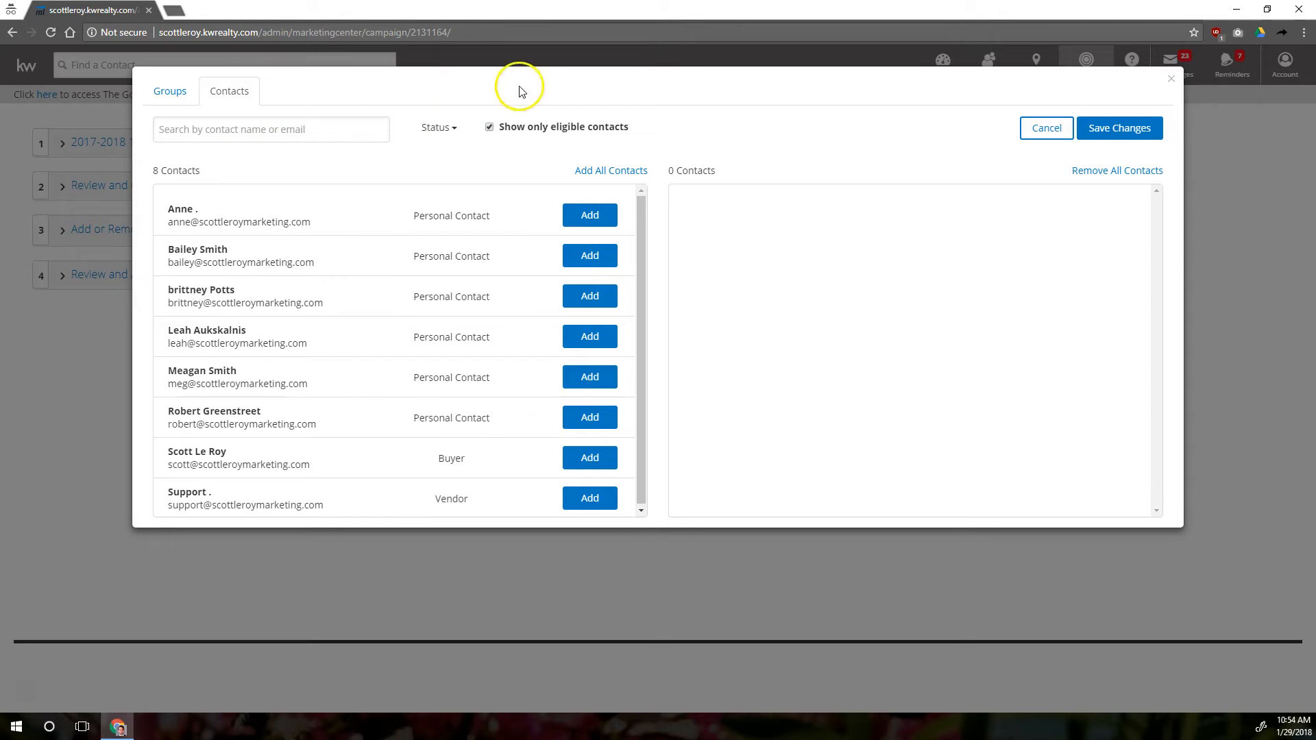
pyautogui.moveTo(649, 125); pyautogui.dragTo(505, 135)
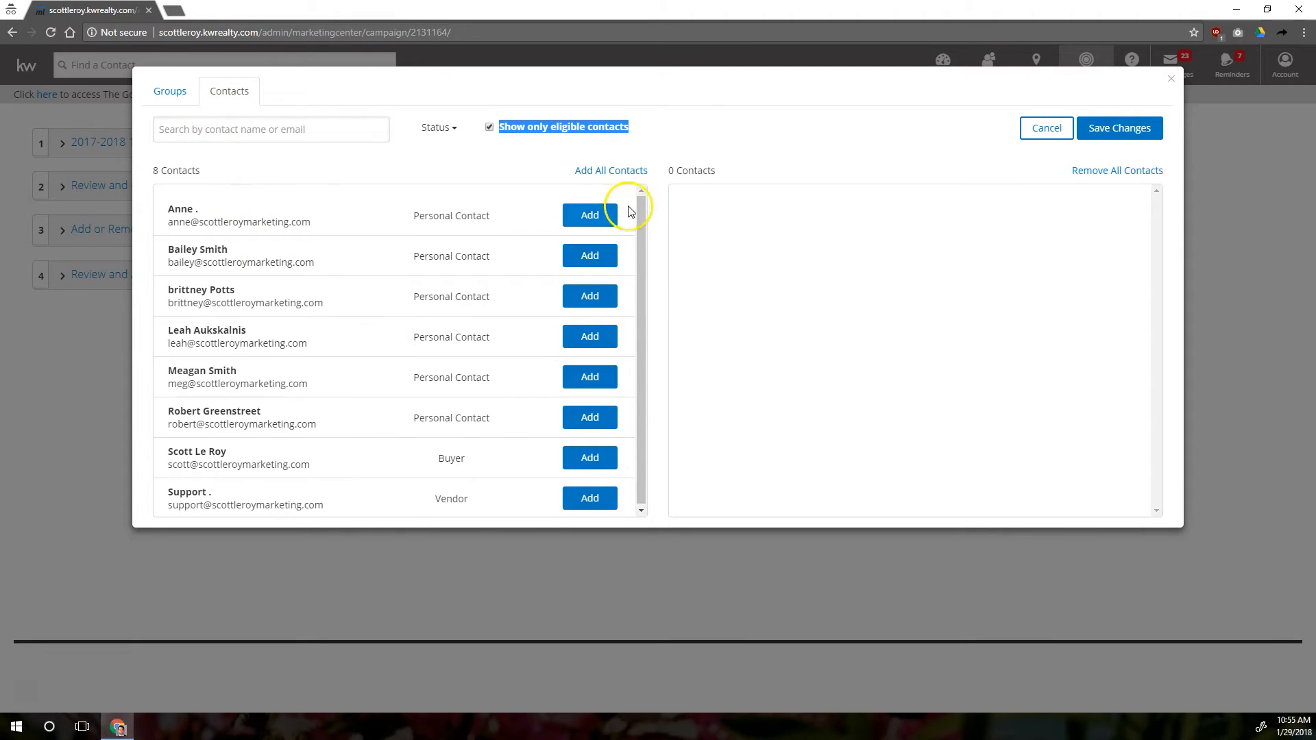
pyautogui.click(612, 288)
pyautogui.click(589, 375)
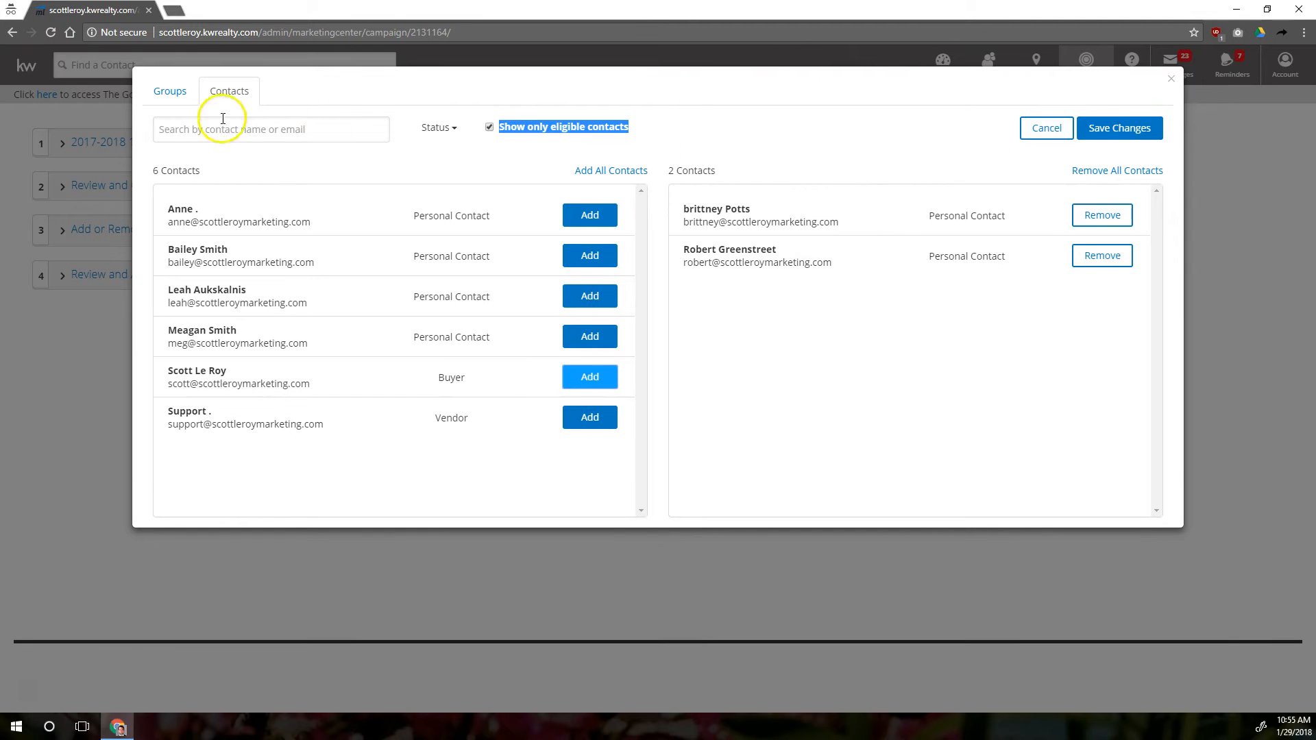
pyautogui.click(161, 98)
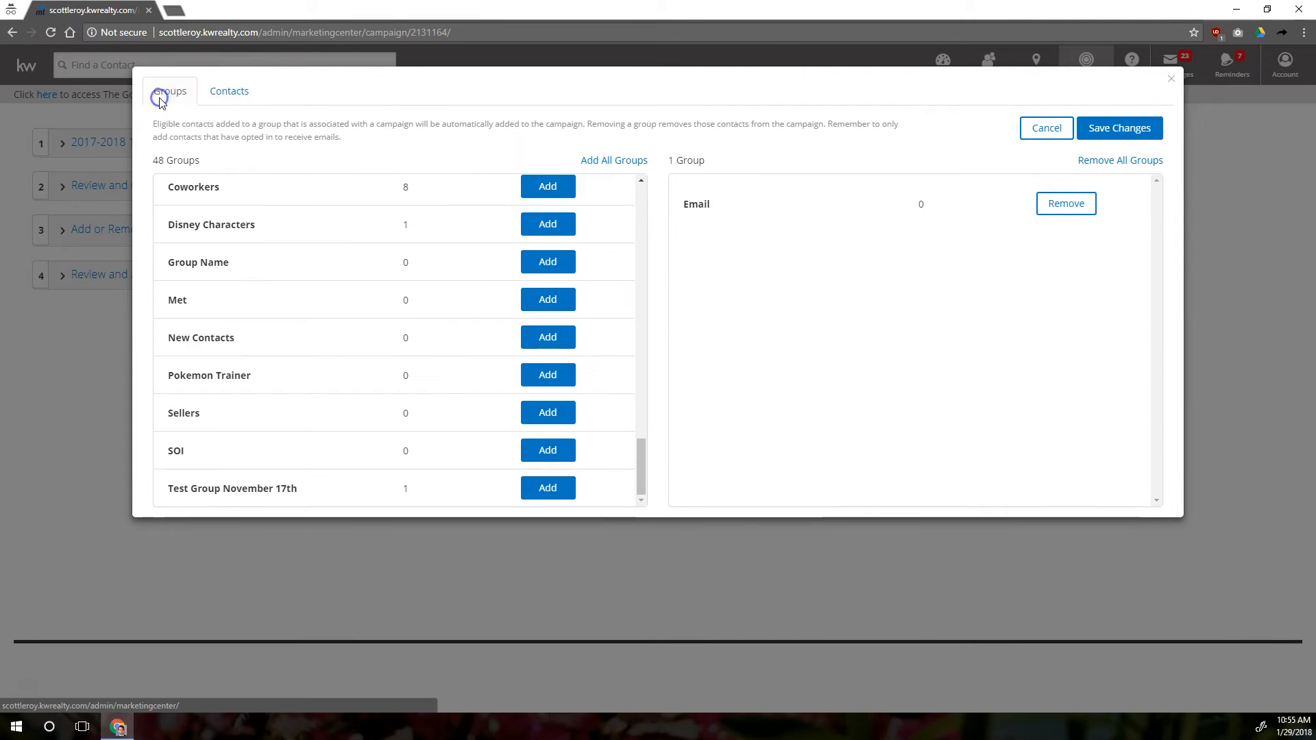
pyautogui.click(239, 93)
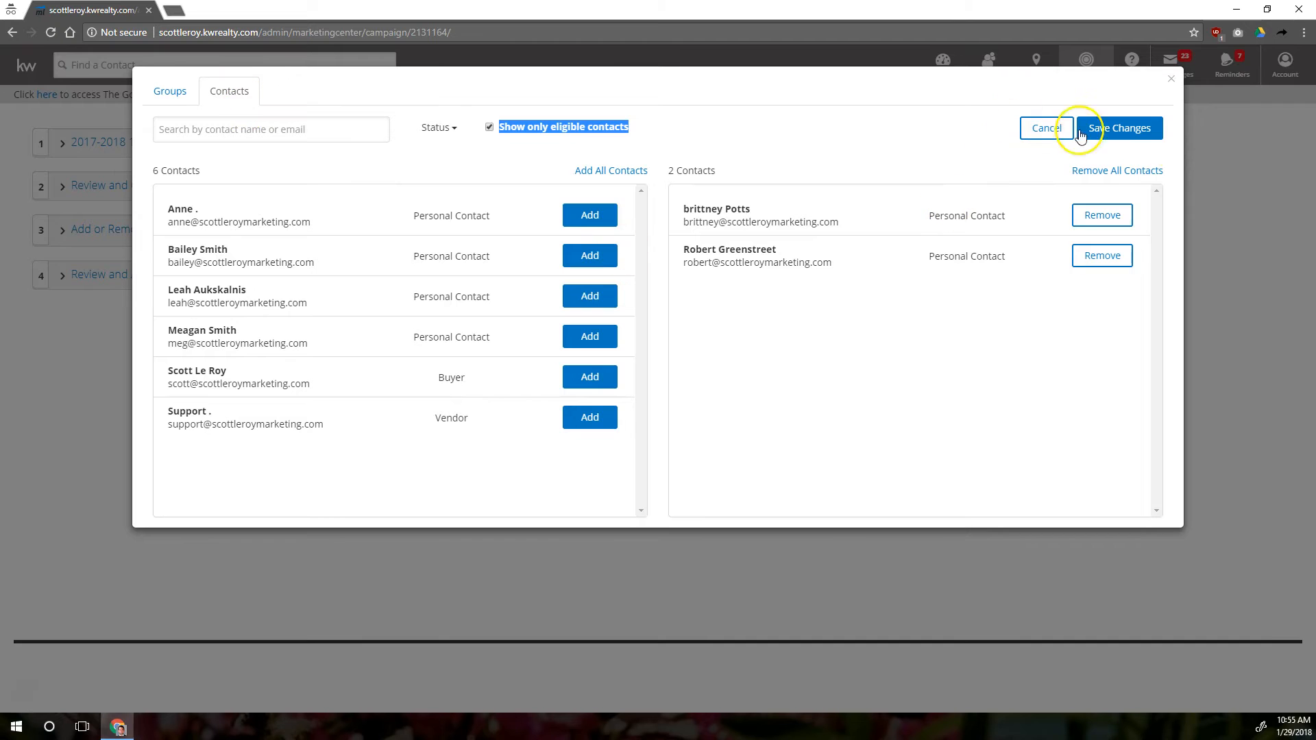
pyautogui.click(1137, 129)
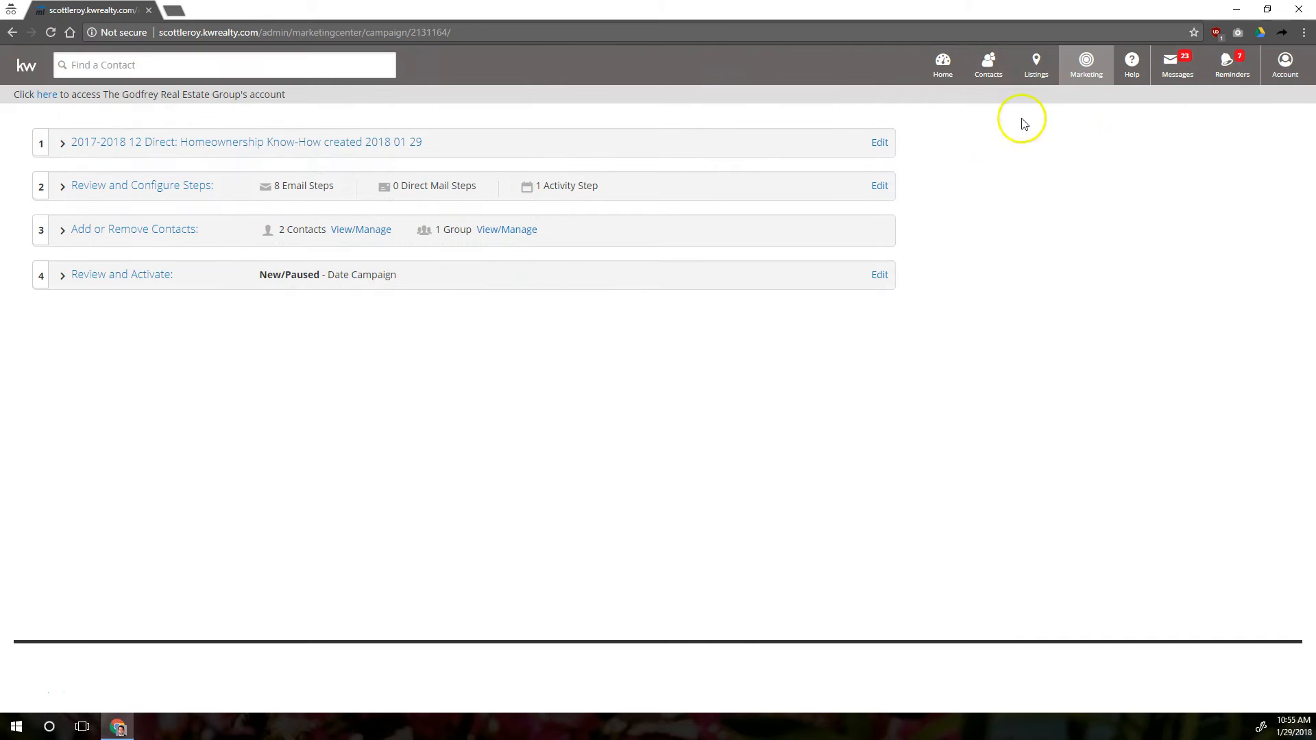
# Check the campaign's contact and group counts, reopen contact management to view both lists, and cancel out of it
pyautogui.moveTo(285, 230); pyautogui.dragTo(325, 226)
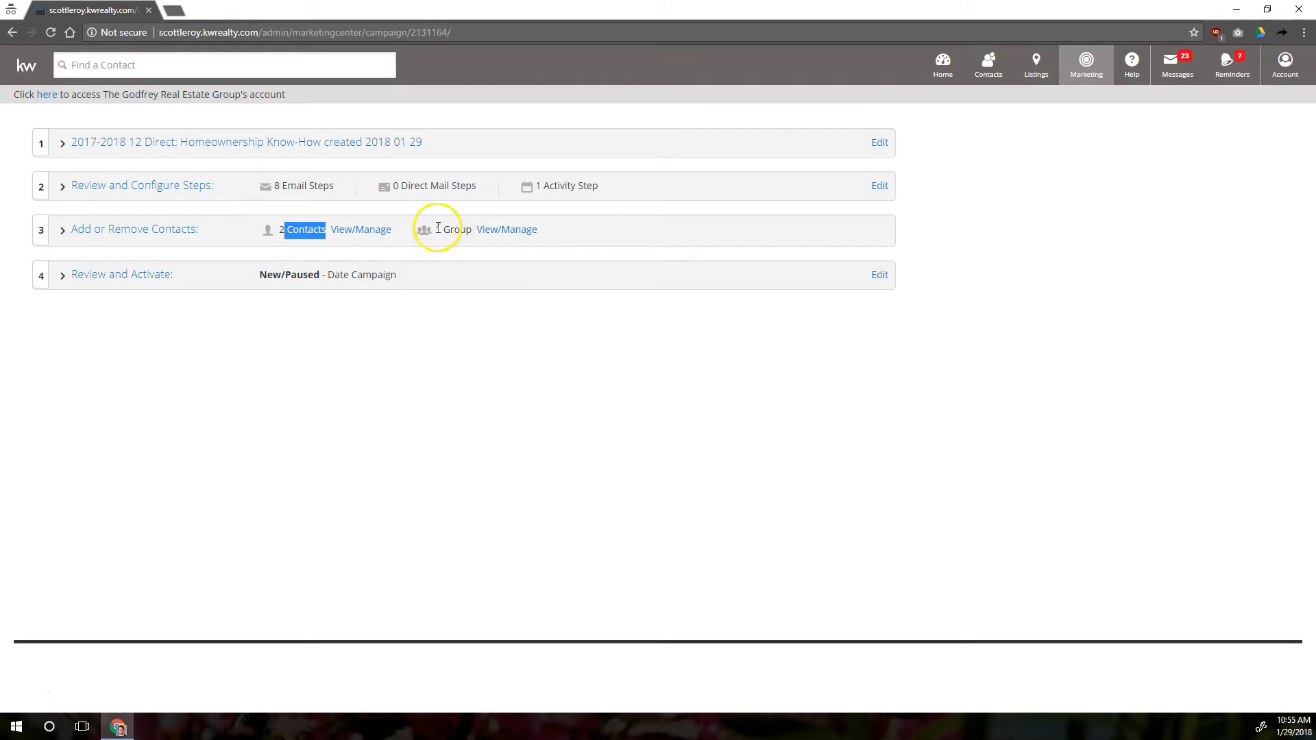
pyautogui.moveTo(434, 231); pyautogui.dragTo(481, 240)
pyautogui.click(378, 229)
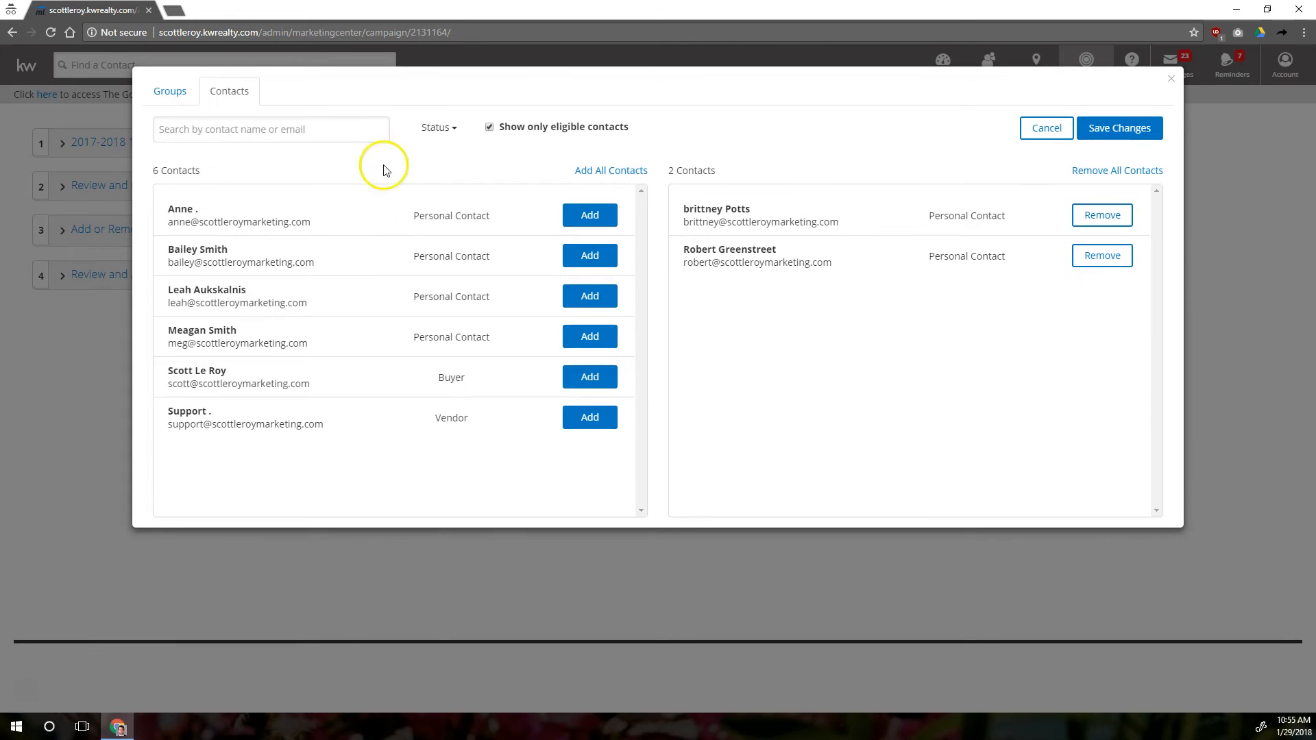
pyautogui.click(181, 97)
pyautogui.click(221, 93)
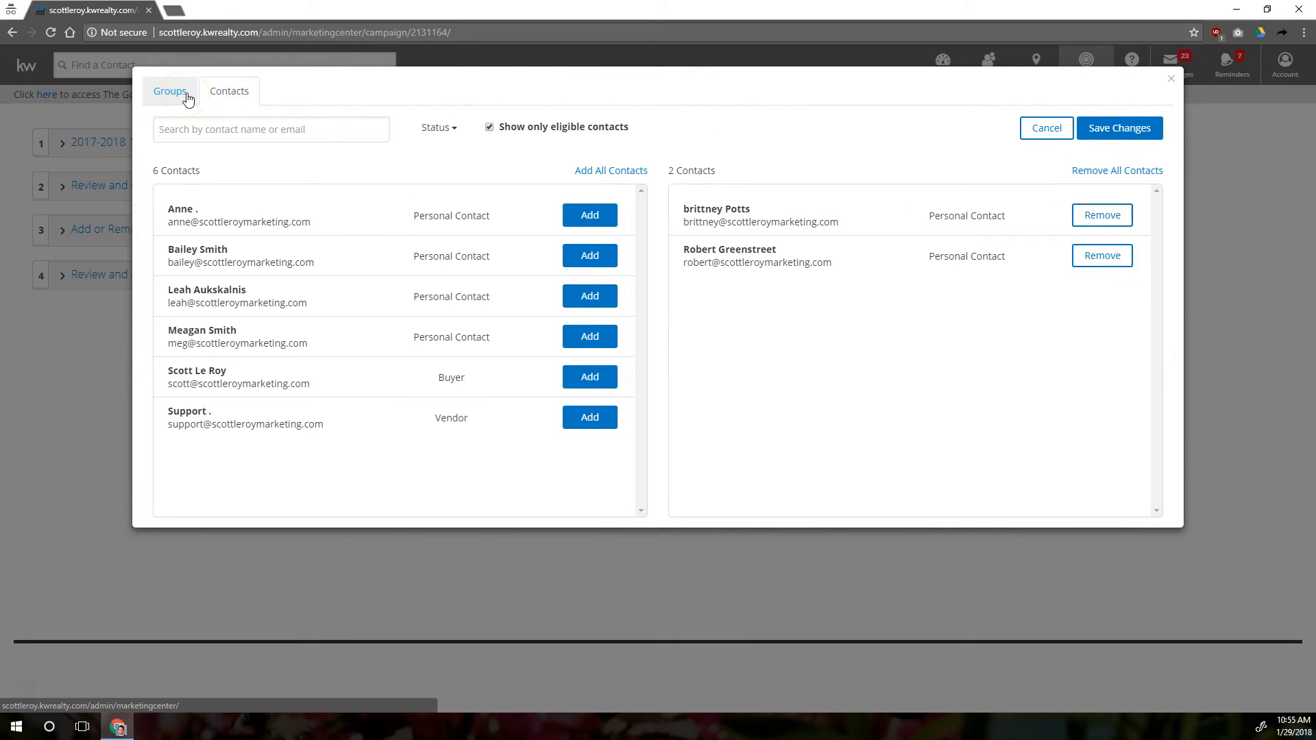
pyautogui.click(1055, 131)
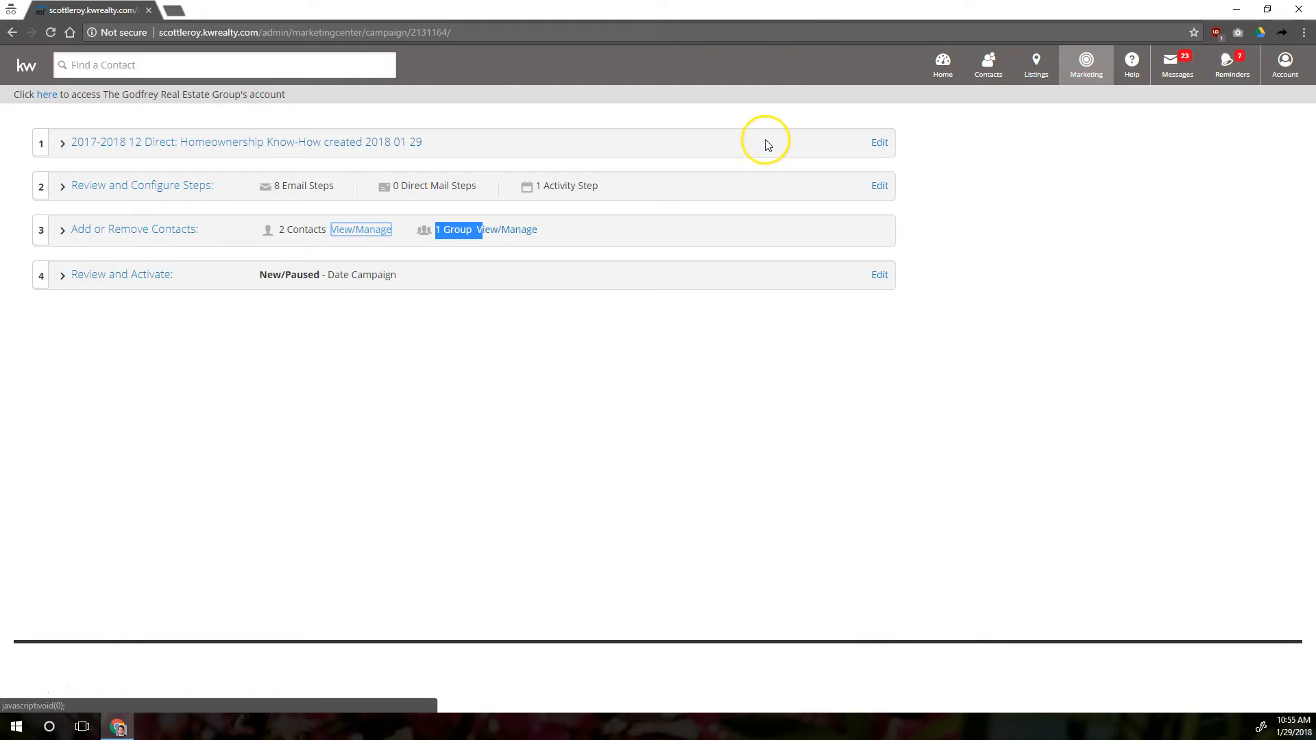
# Open the Review and Activate section of the campaign, continuing past the unsaved edits alert
pyautogui.click(114, 277)
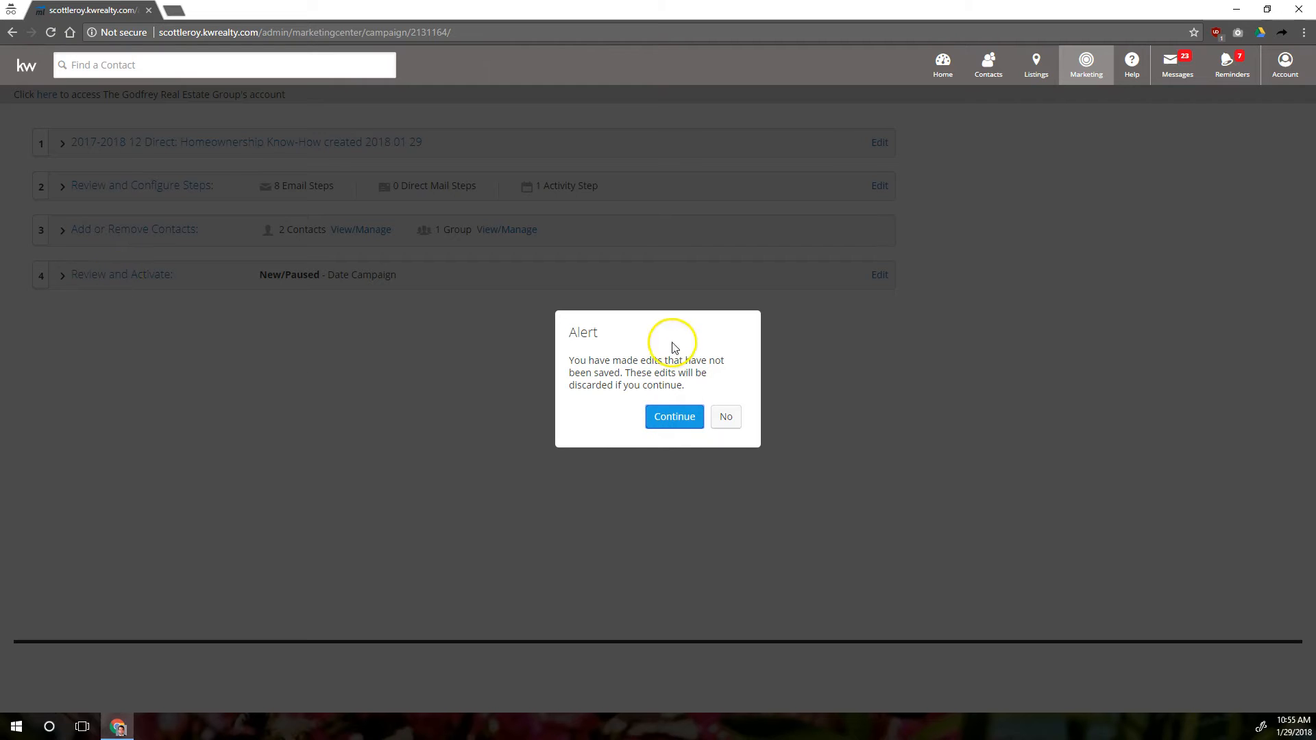
pyautogui.moveTo(580, 361); pyautogui.dragTo(695, 388)
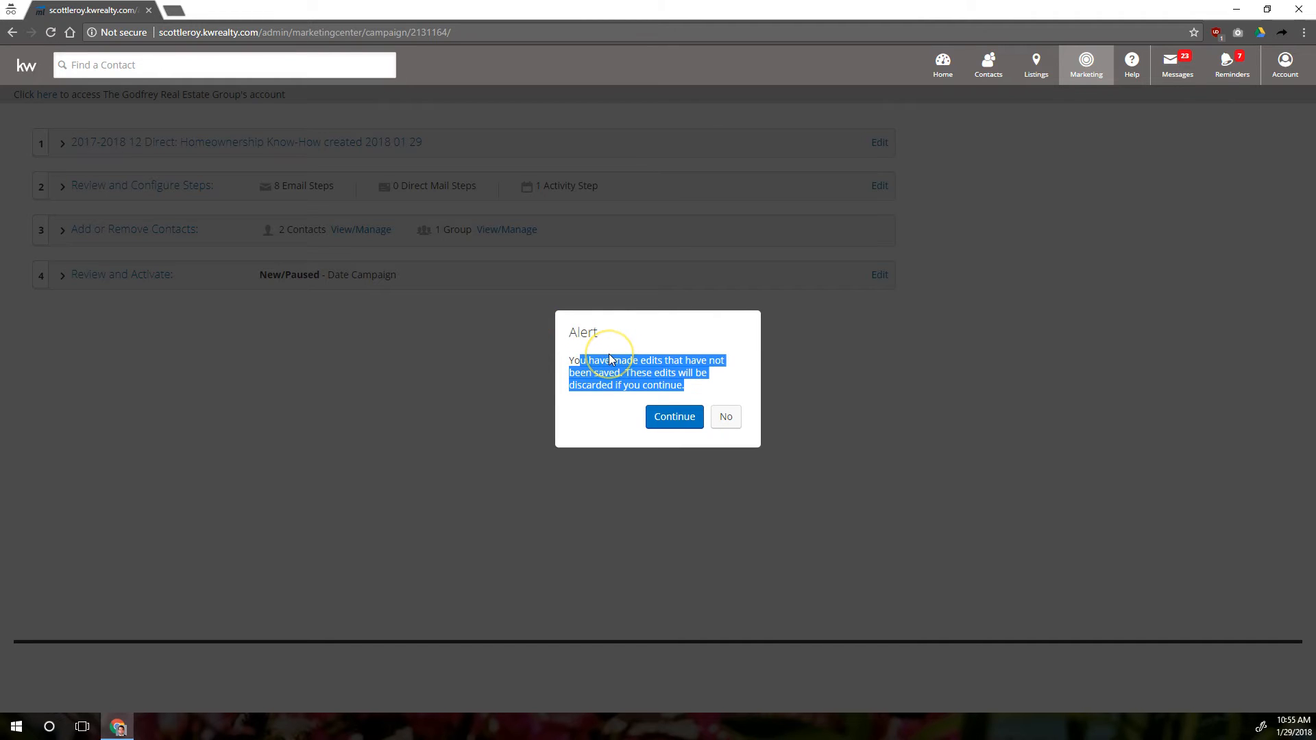
pyautogui.click(681, 423)
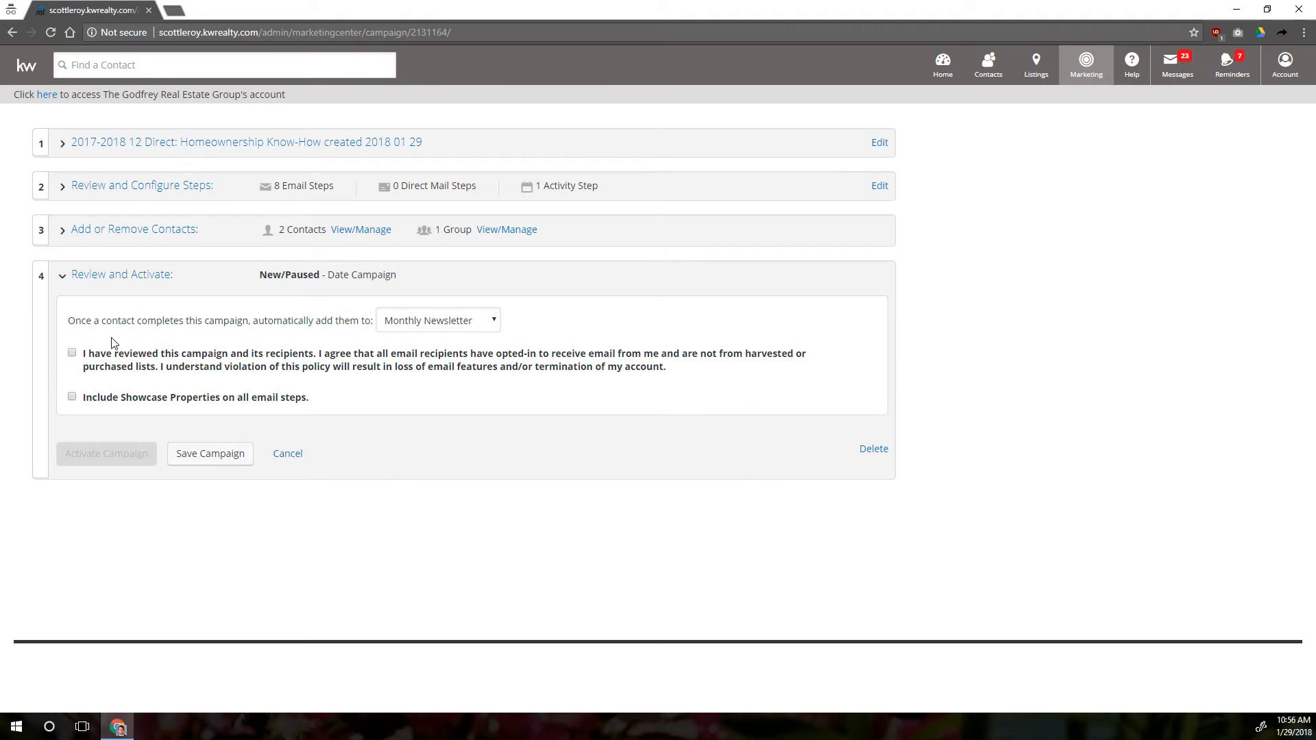
# Enlarge the page, accept the statement that all email recipients have opted in, and include Showcase Properties on all email steps
pyautogui.click(71, 352)
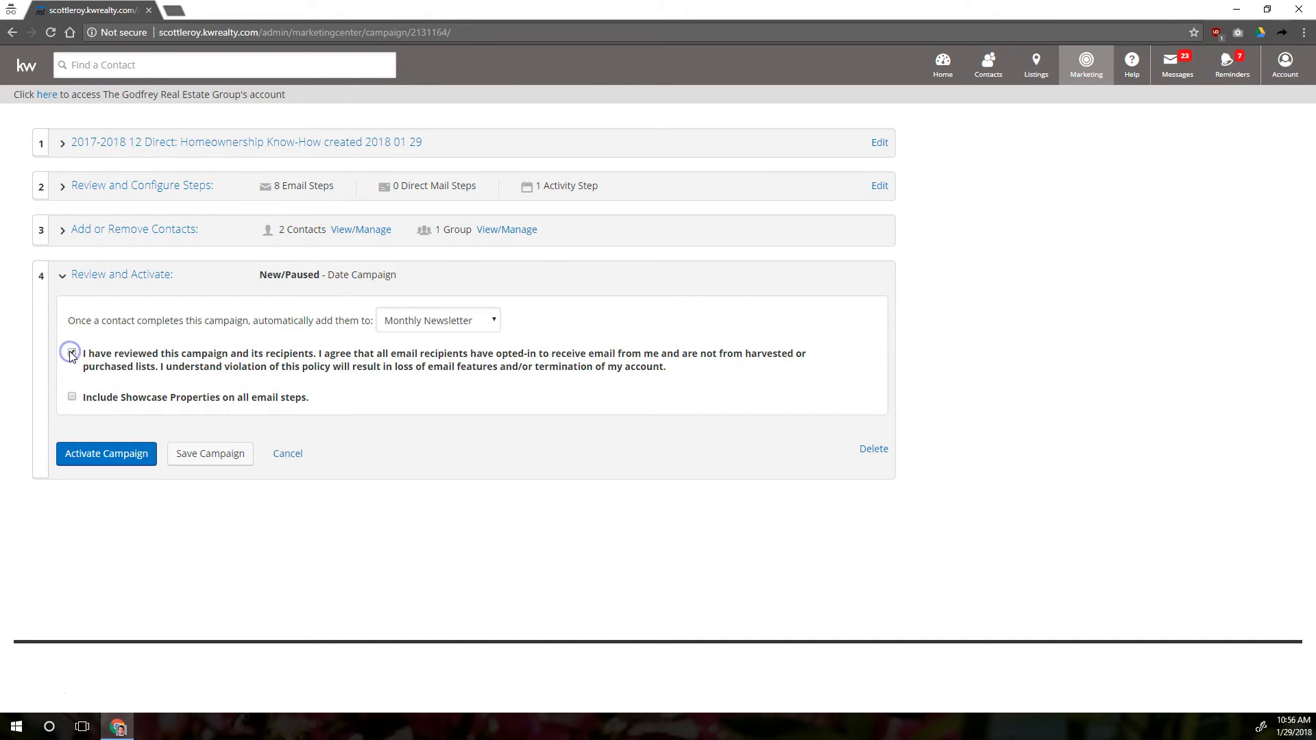
pyautogui.click(72, 354)
pyautogui.click(72, 353)
pyautogui.hotkey('ctrl', '+')
pyautogui.hotkey('ctrl', '+')
pyautogui.click(89, 433)
pyautogui.click(89, 433)
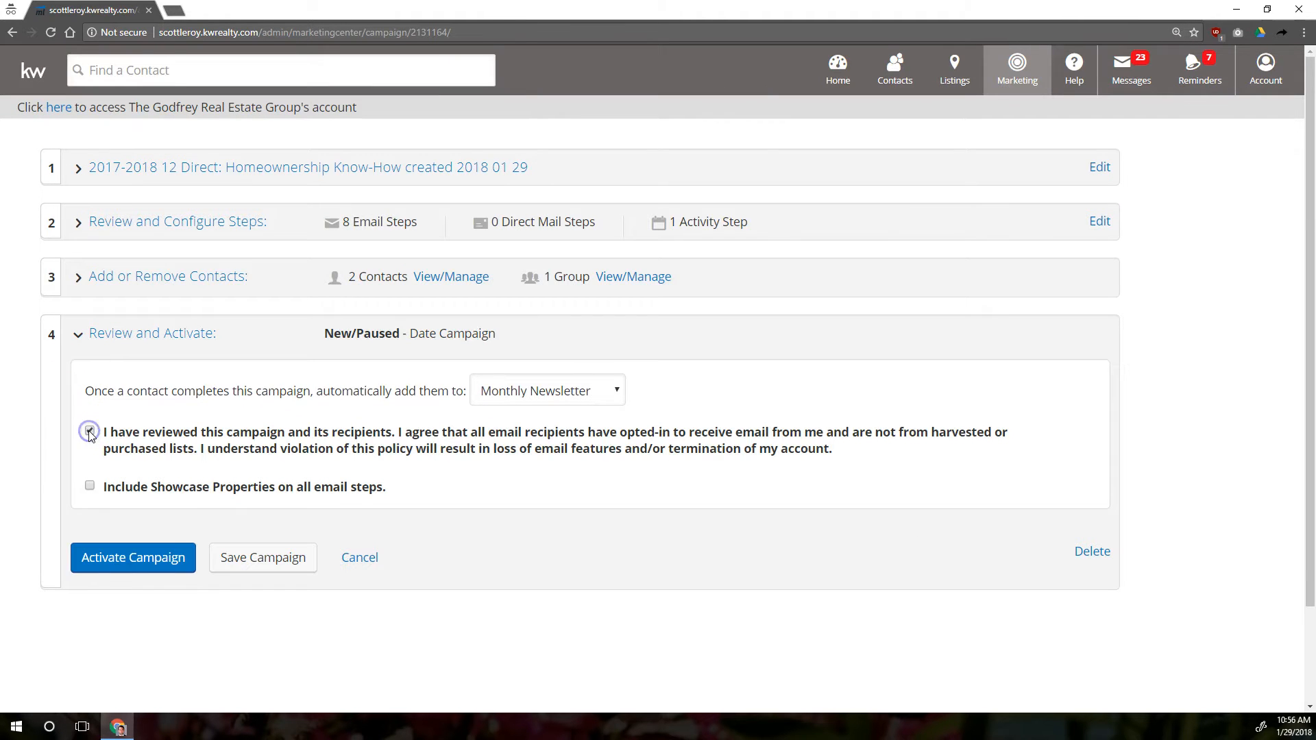
pyautogui.click(87, 435)
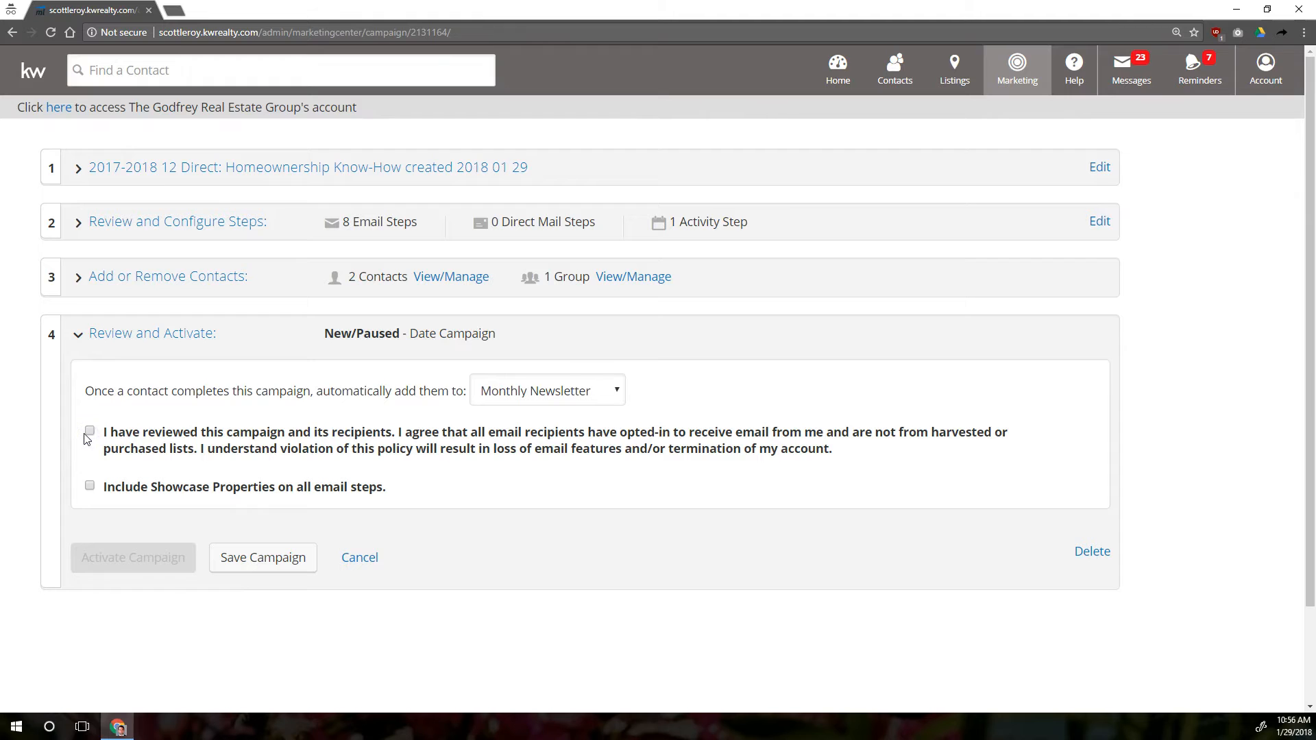
pyautogui.click(88, 432)
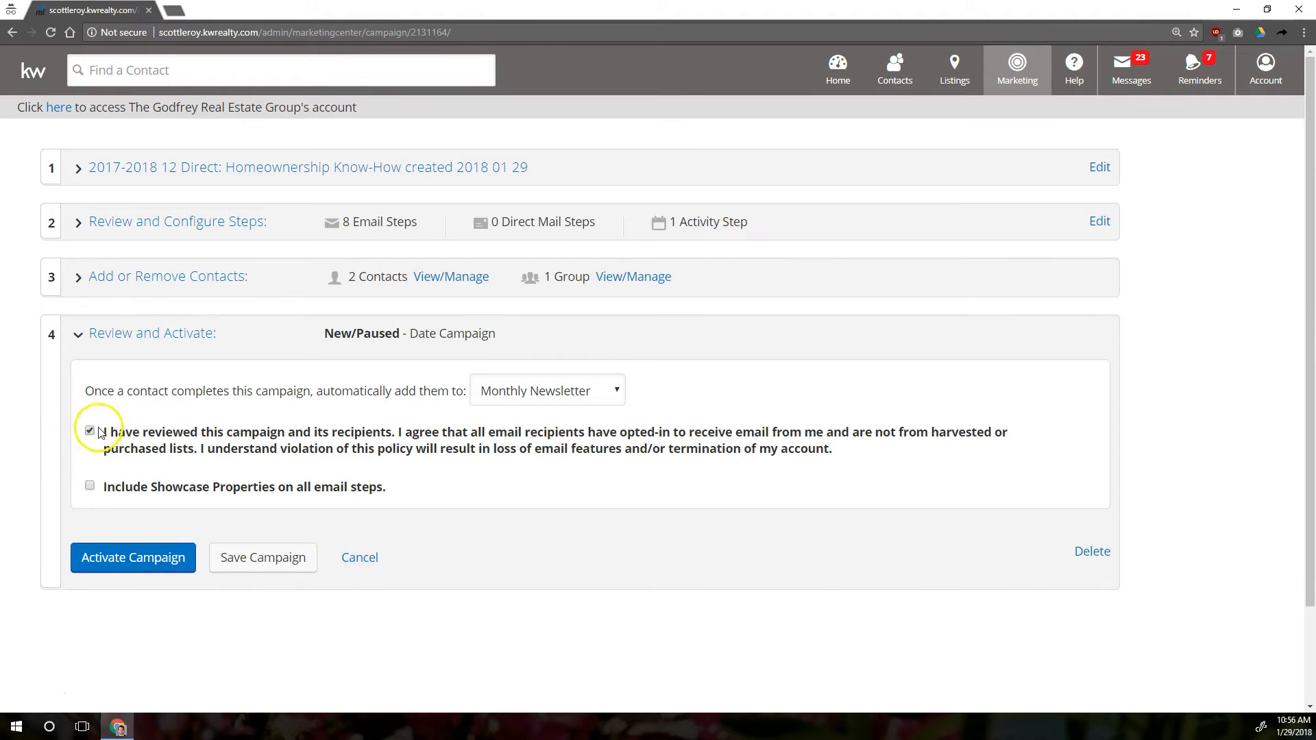
pyautogui.click(152, 412)
pyautogui.click(89, 484)
pyautogui.click(962, 71)
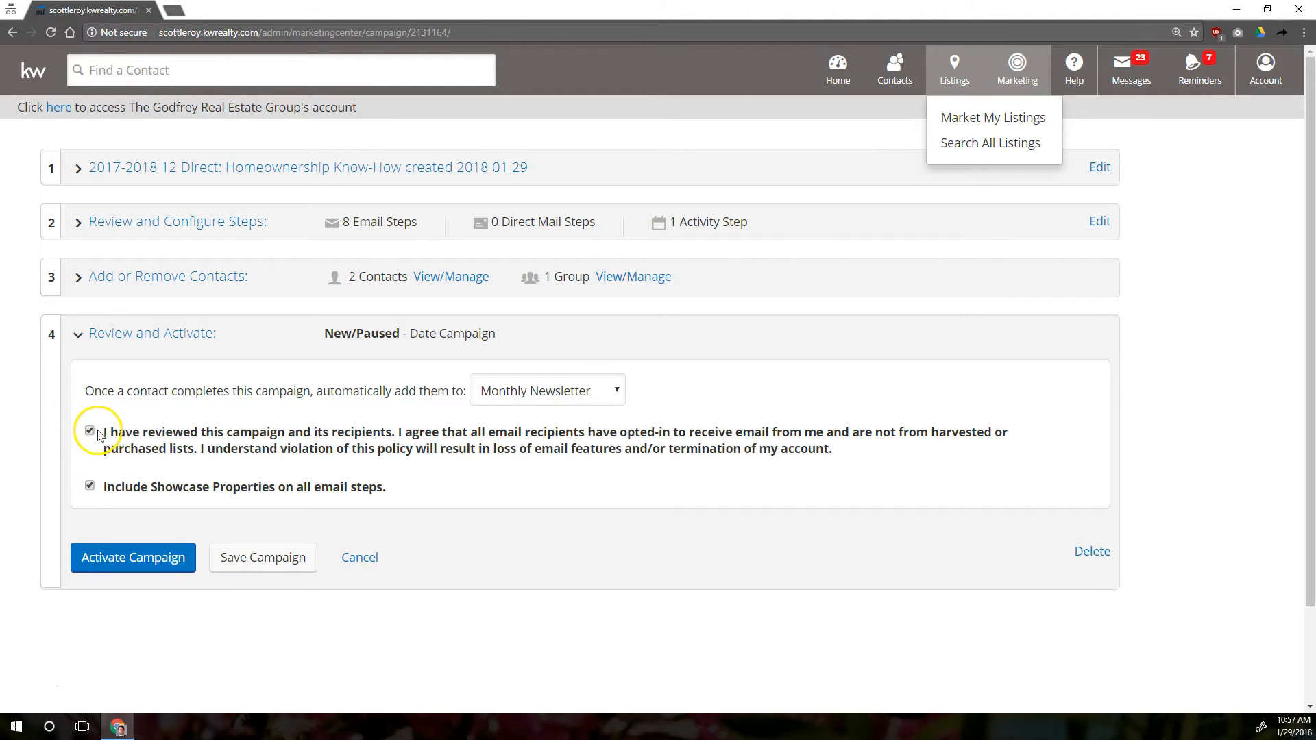
# Set the campaign that contacts are automatically added to on completion to none selected, and activate the campaign
pyautogui.click(444, 388)
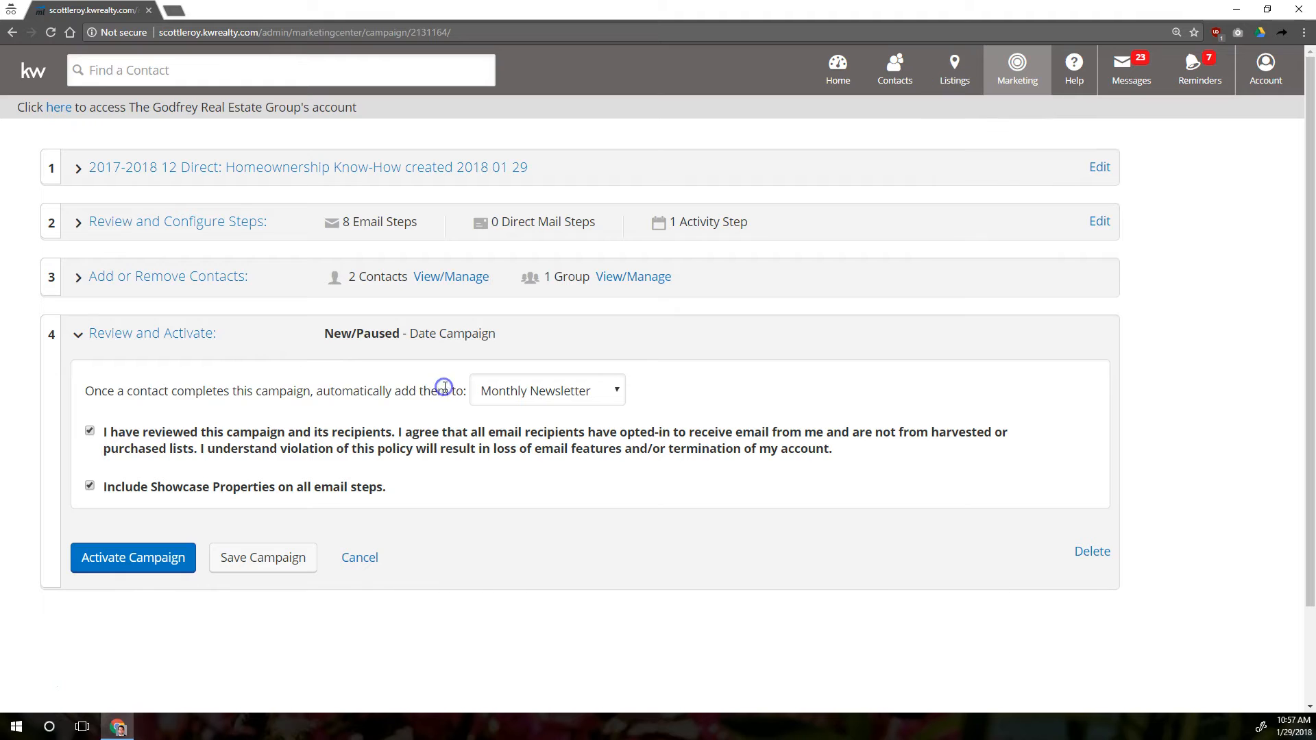
pyautogui.moveTo(467, 391); pyautogui.dragTo(80, 408)
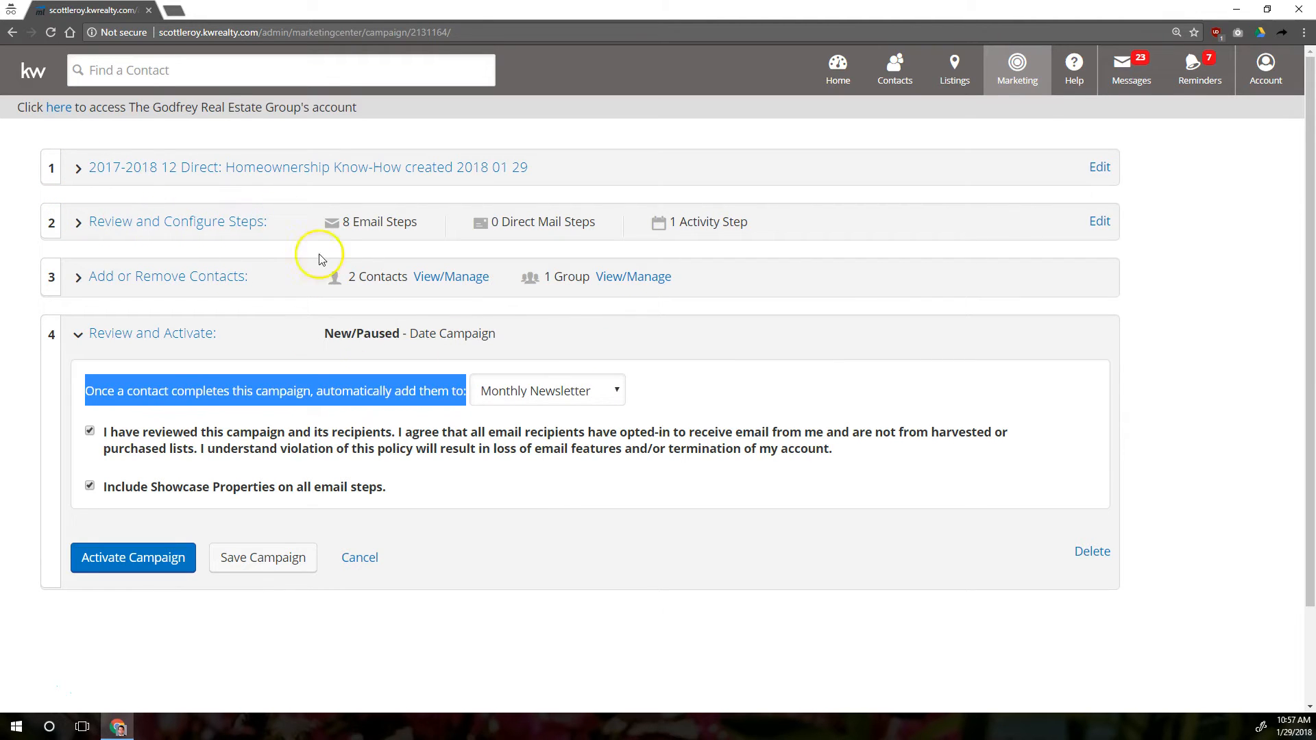
pyautogui.click(574, 391)
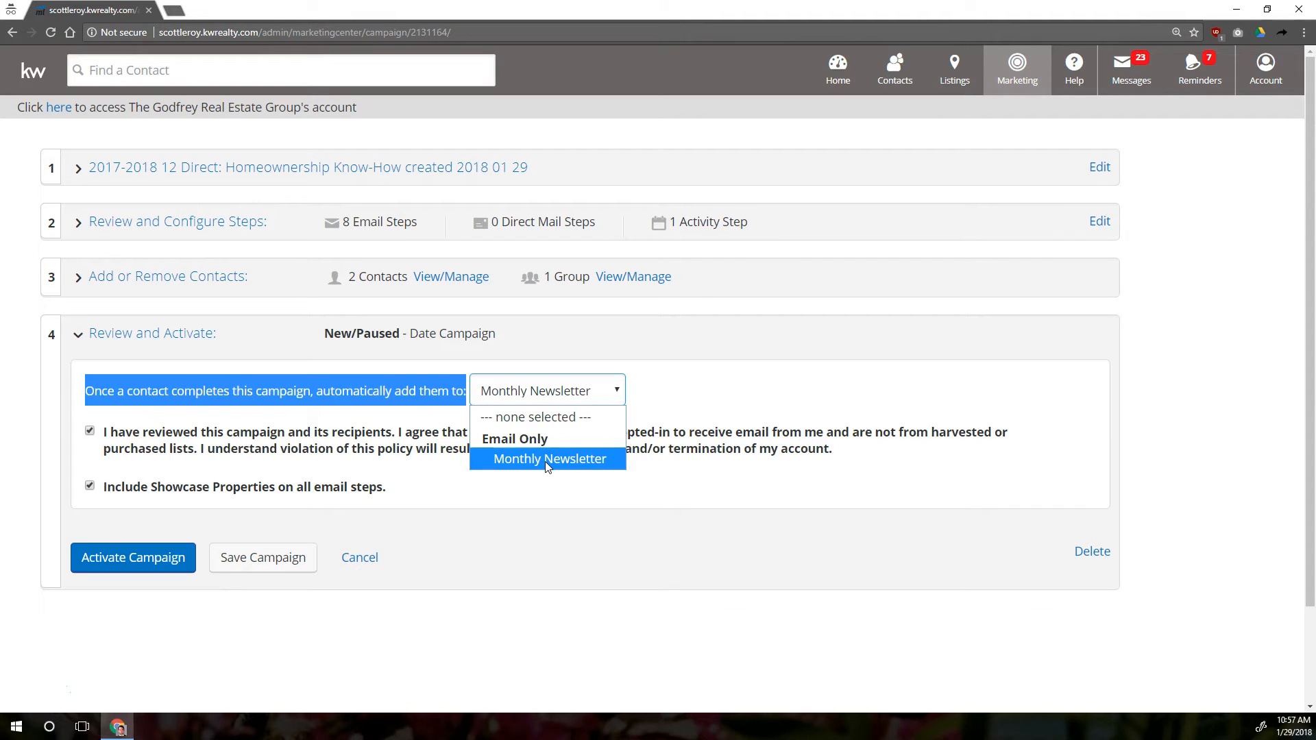
pyautogui.click(757, 390)
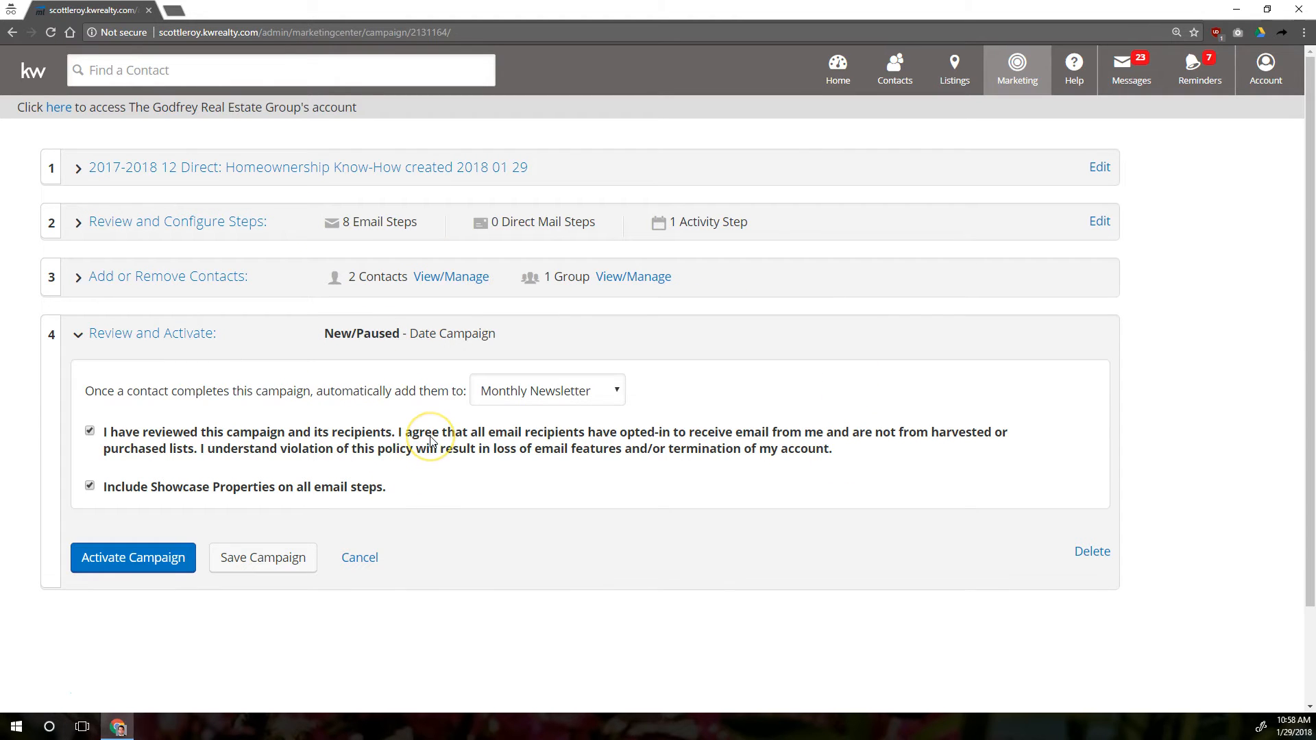
pyautogui.click(528, 389)
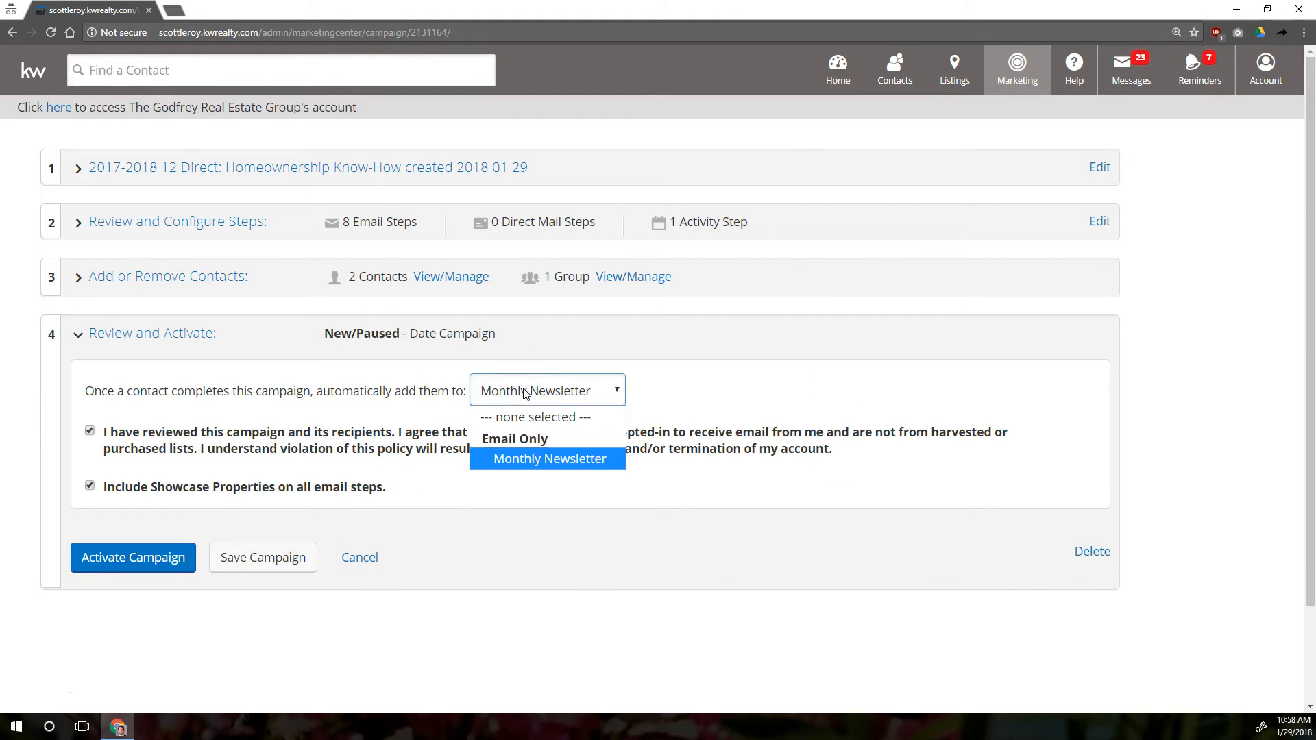
pyautogui.click(670, 412)
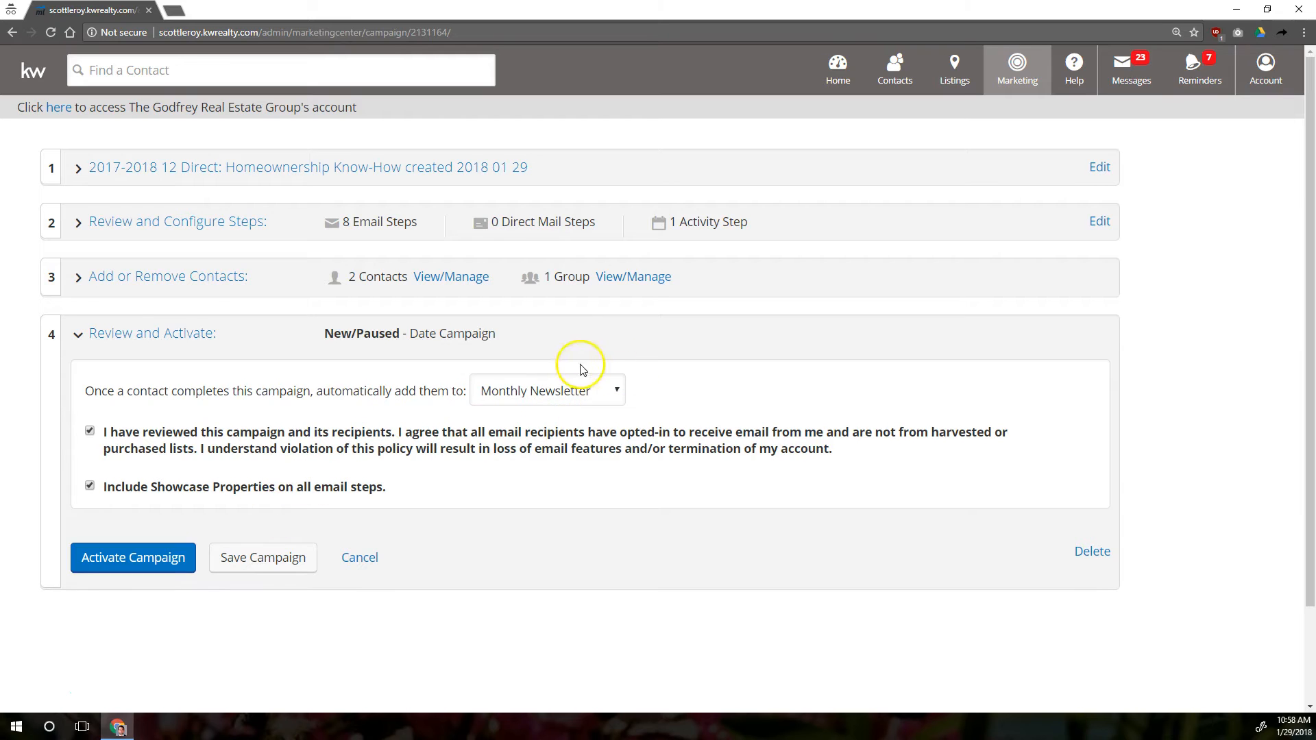
pyautogui.click(528, 397)
pyautogui.click(525, 414)
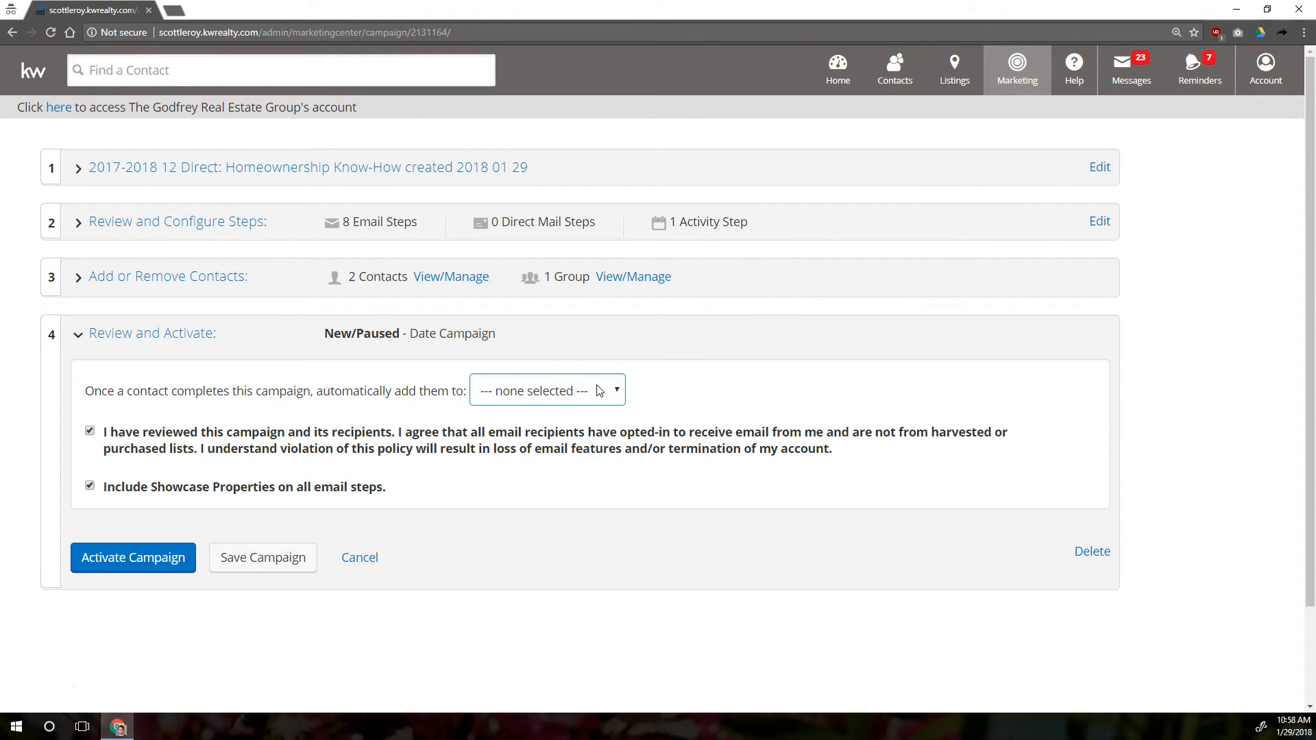
pyautogui.click(144, 557)
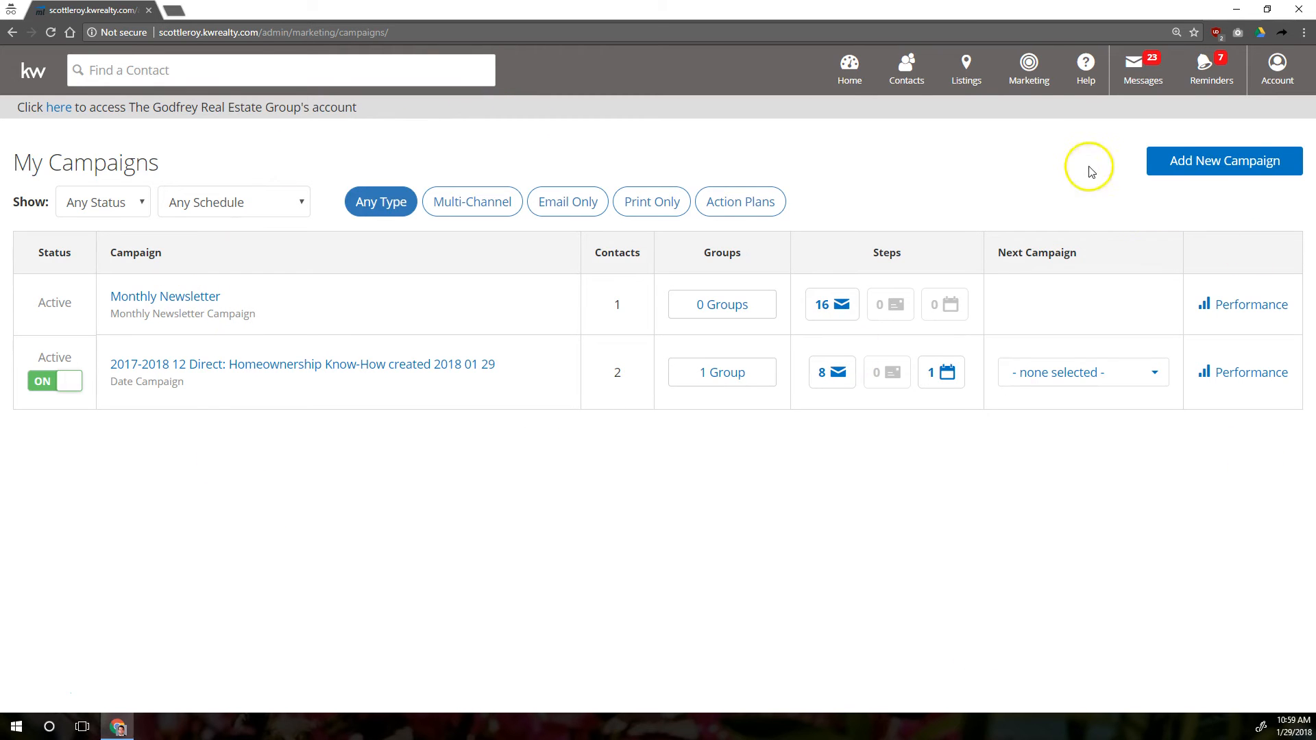
# Open the group management of the active Homeownership Know-How campaign and add the groups 12 Direct, 19 and 21
pyautogui.moveTo(1026, 76)
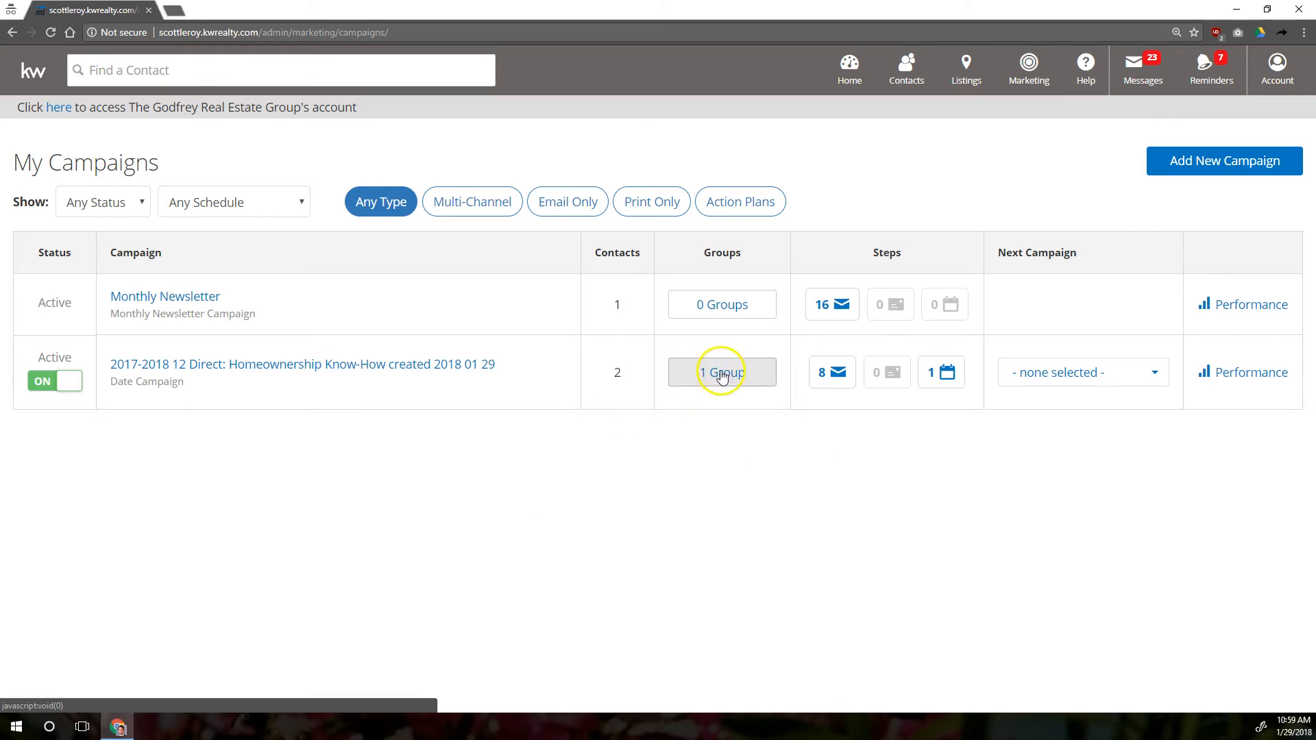
pyautogui.click(616, 372)
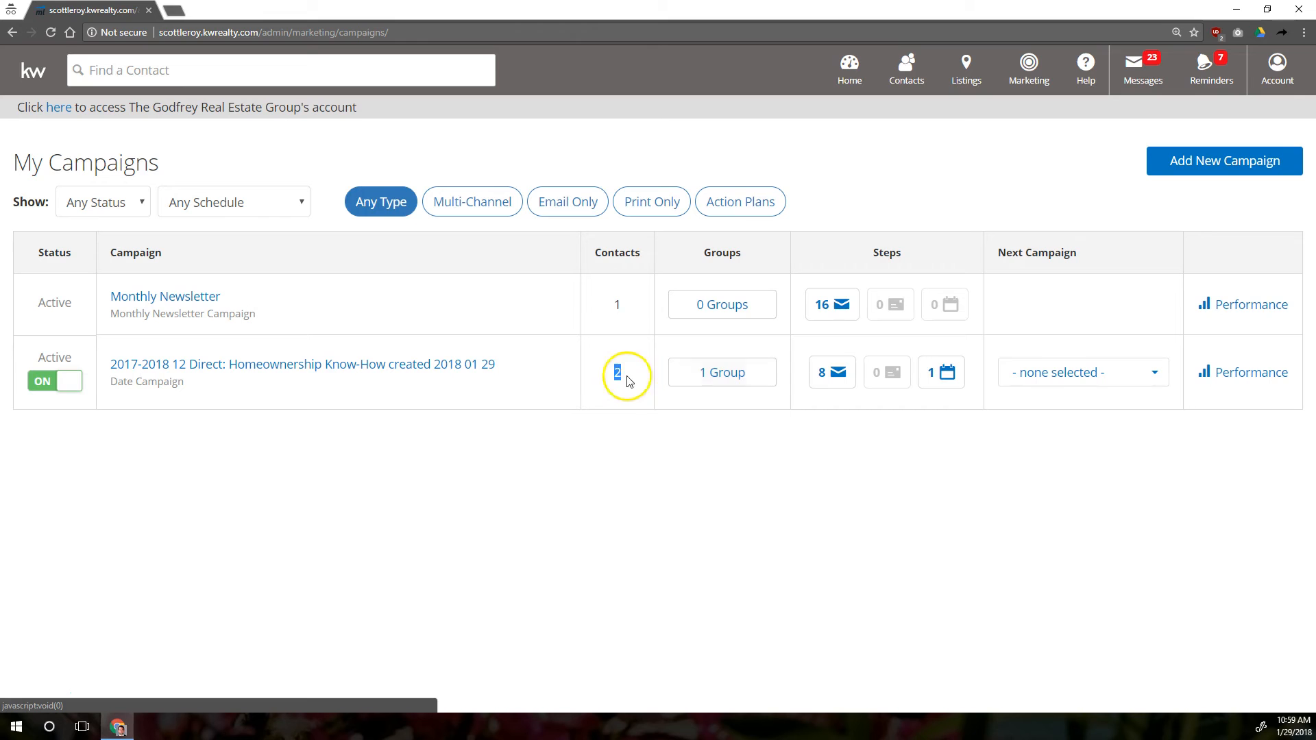
pyautogui.click(619, 374)
pyautogui.click(727, 373)
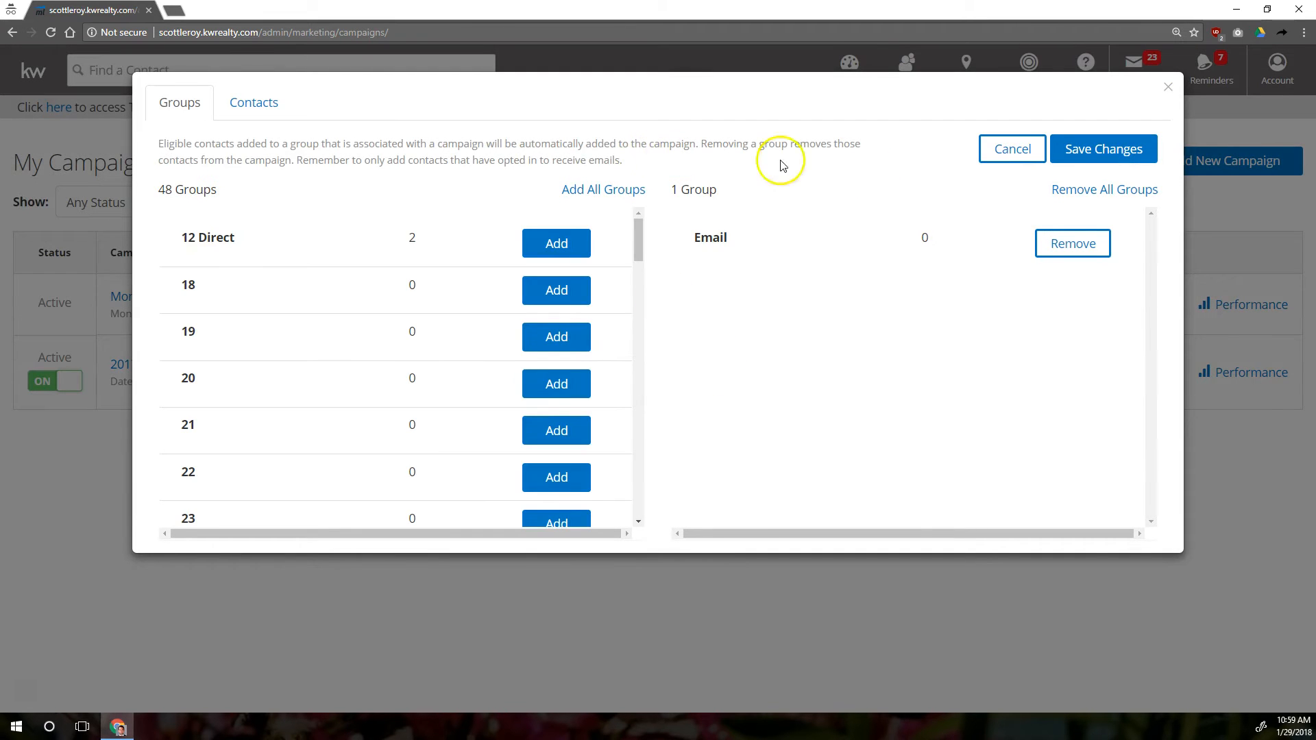
pyautogui.moveTo(732, 242); pyautogui.dragTo(699, 244)
pyautogui.click(717, 284)
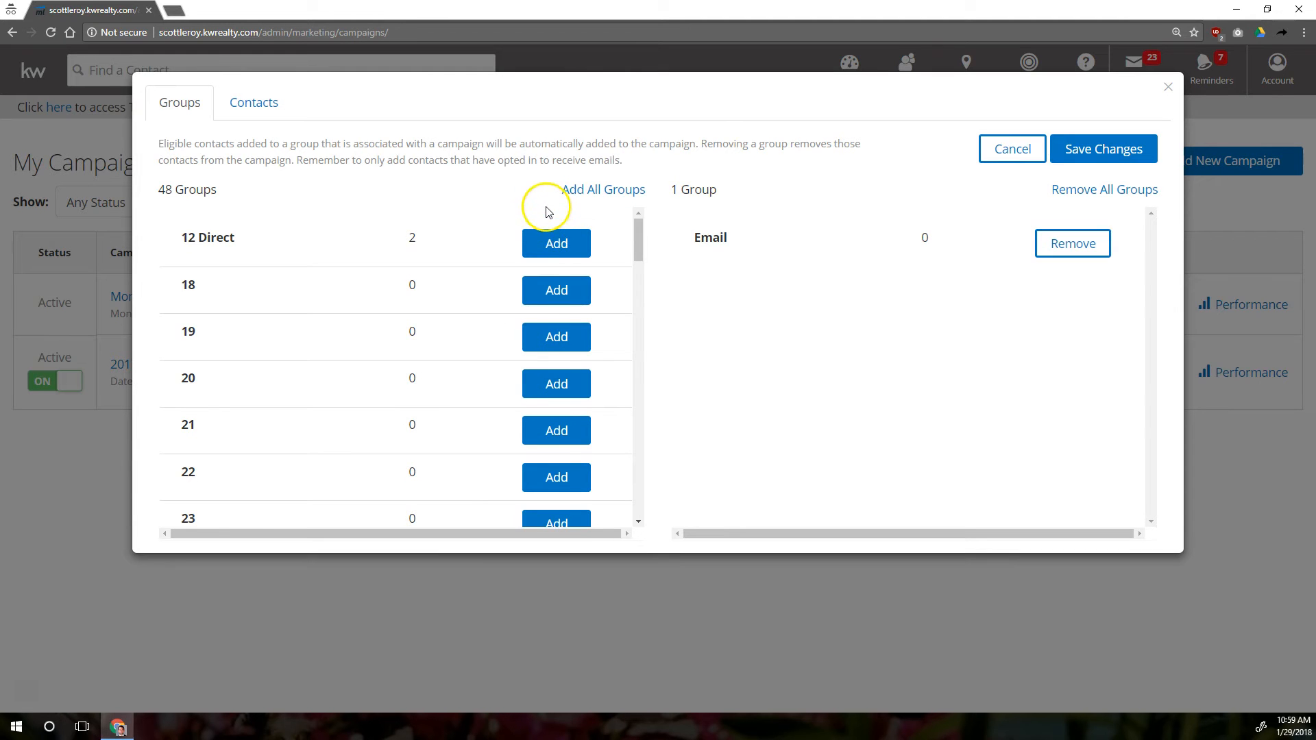
pyautogui.click(556, 245)
pyautogui.click(559, 288)
pyautogui.click(557, 336)
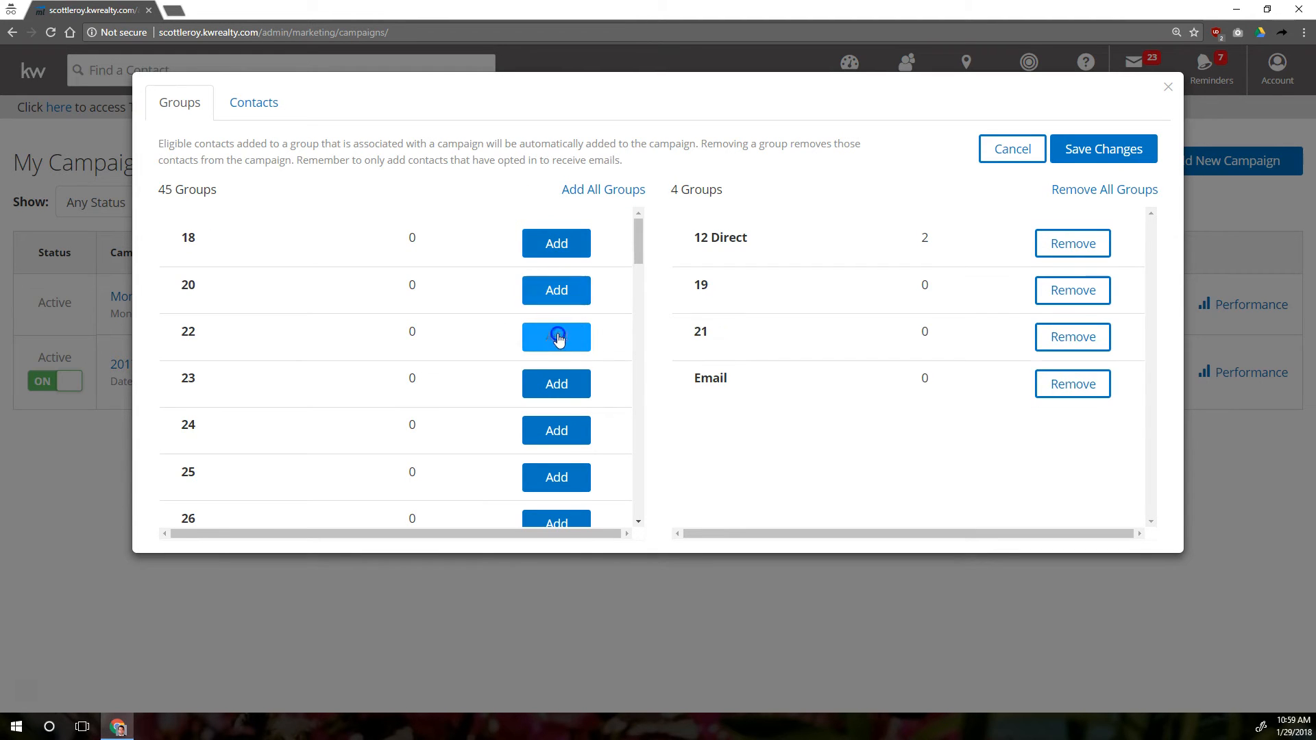
pyautogui.click(932, 240)
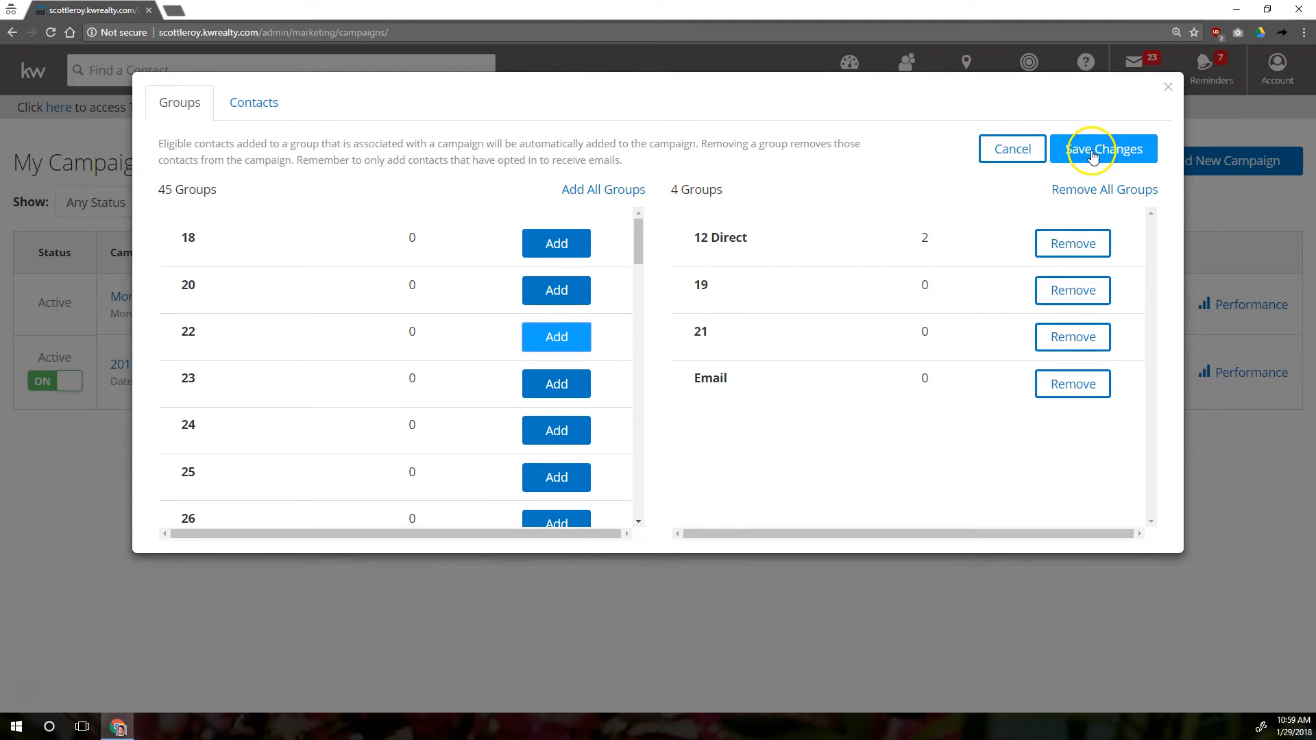
# Add the first and third listed eligible contacts individually to the Homeownership Know-How campaign, save the changes, and check its contact count
pyautogui.click(252, 104)
pyautogui.click(582, 256)
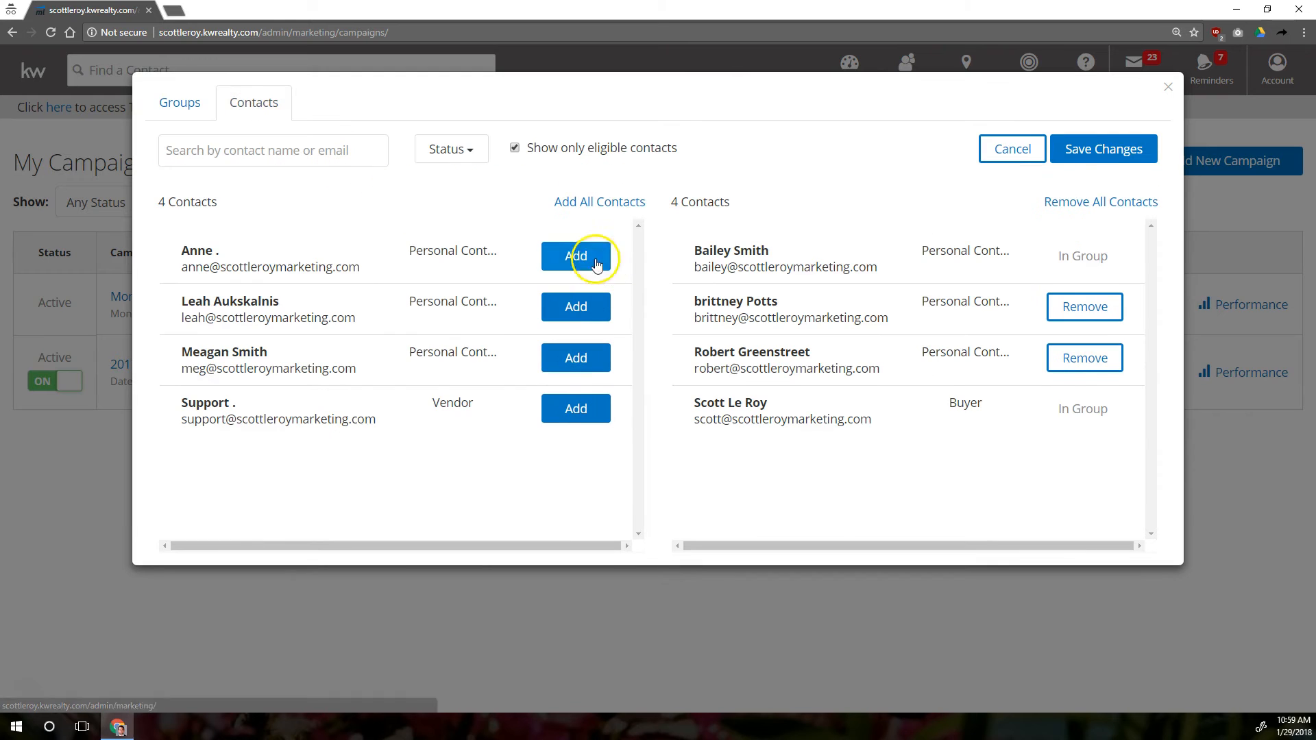
pyautogui.click(579, 299)
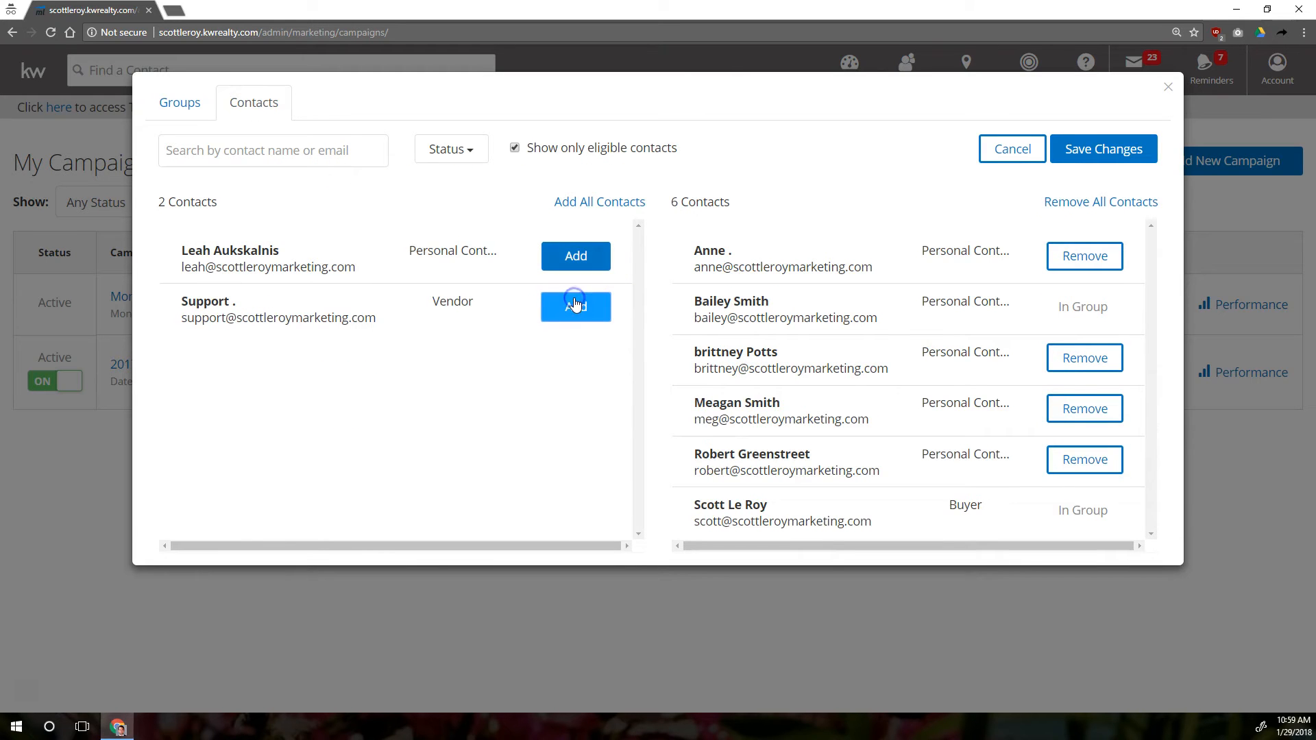
pyautogui.click(1096, 156)
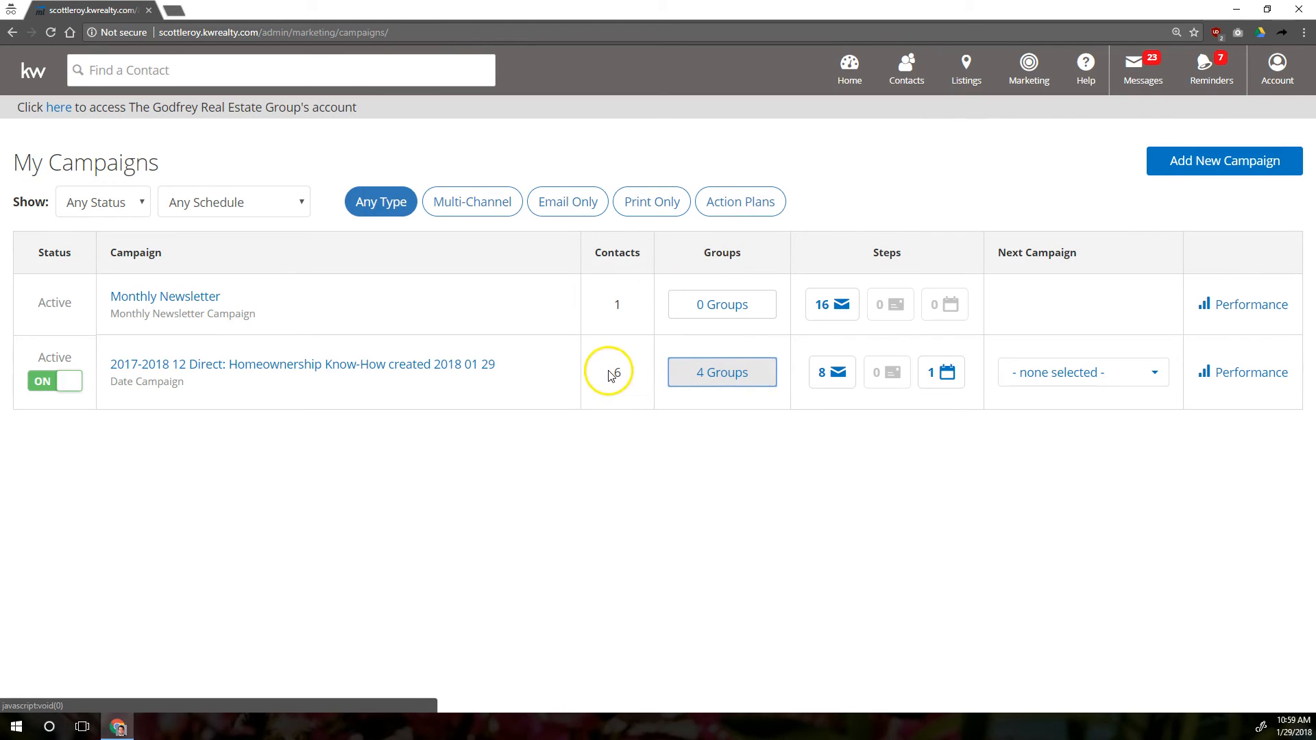
pyautogui.moveTo(608, 372); pyautogui.dragTo(623, 374)
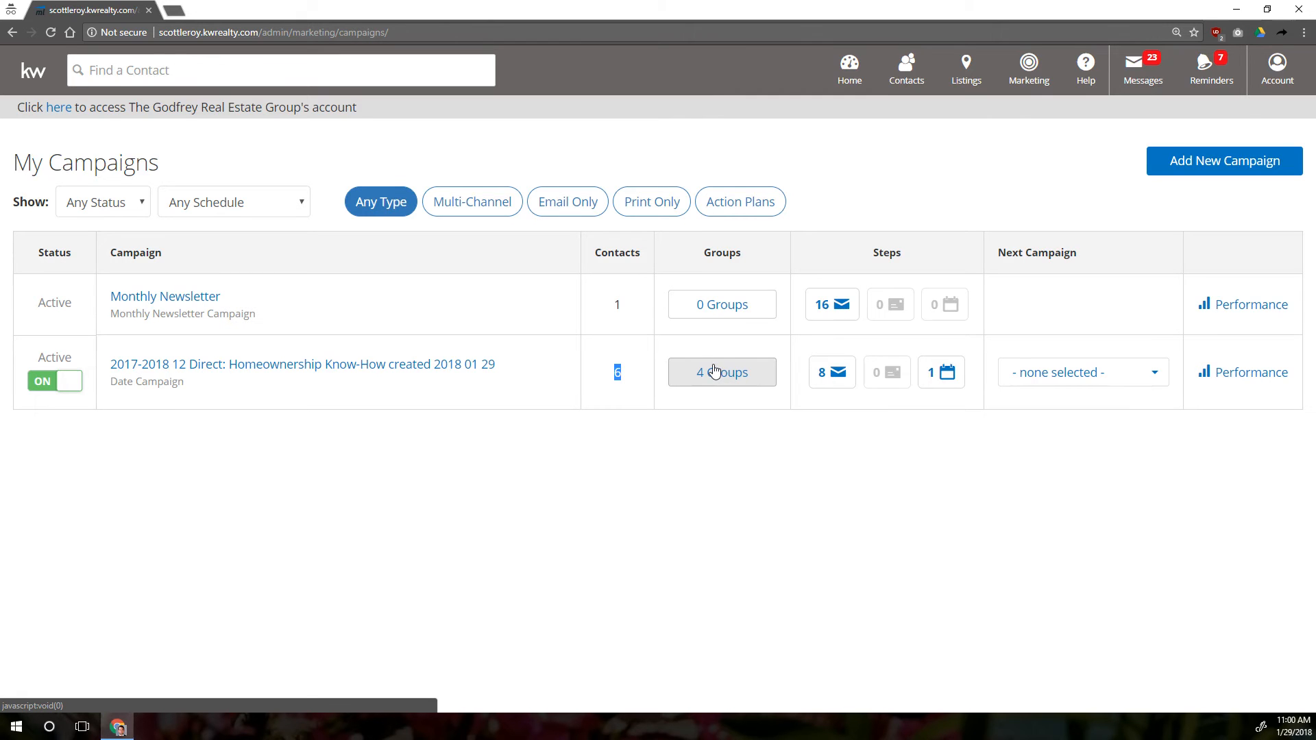
# Go to the list of all contacts and select the first four contacts
pyautogui.click(911, 74)
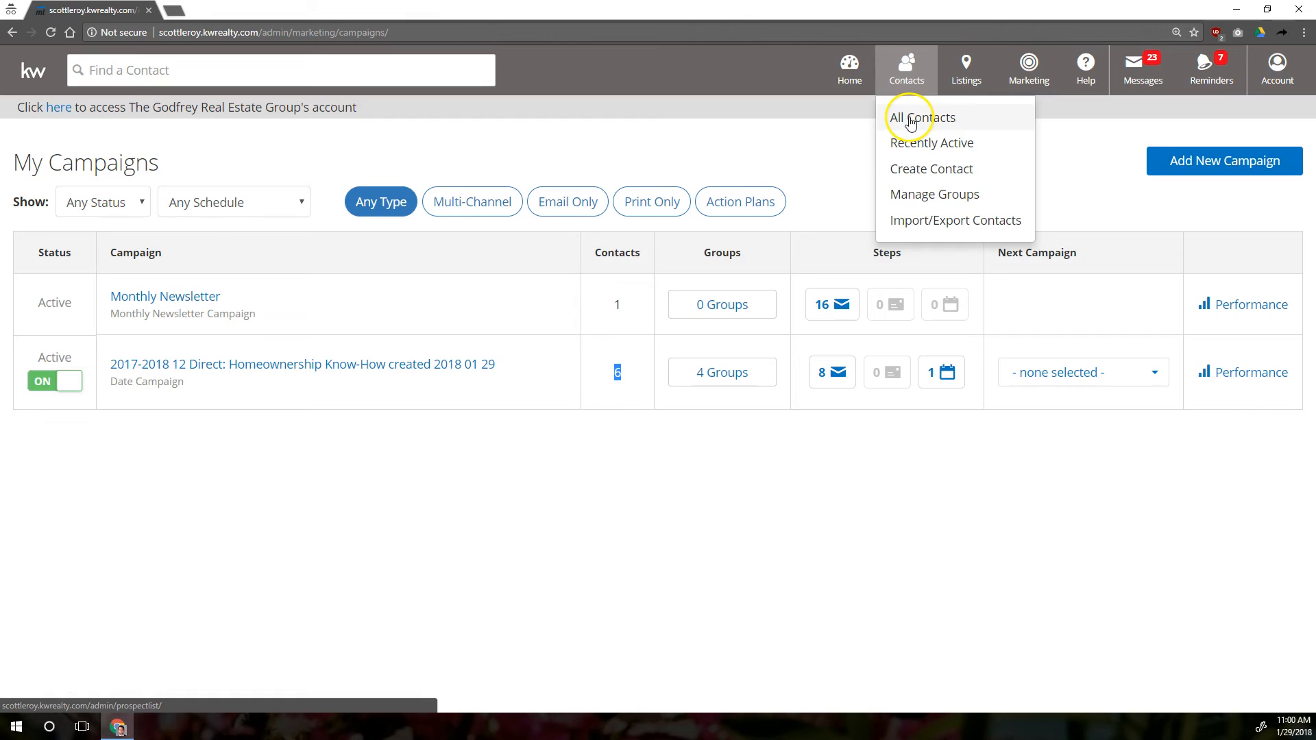
pyautogui.click(910, 119)
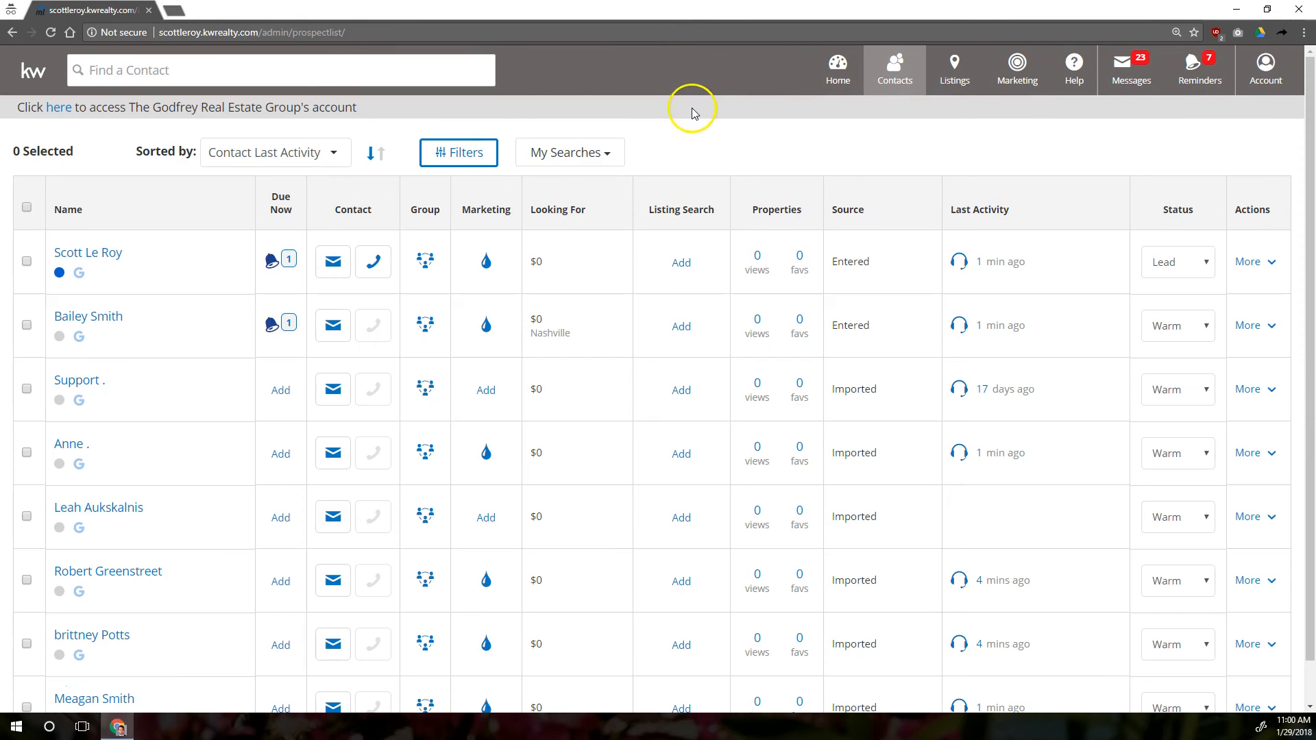
pyautogui.scroll(-1, 219, 219)
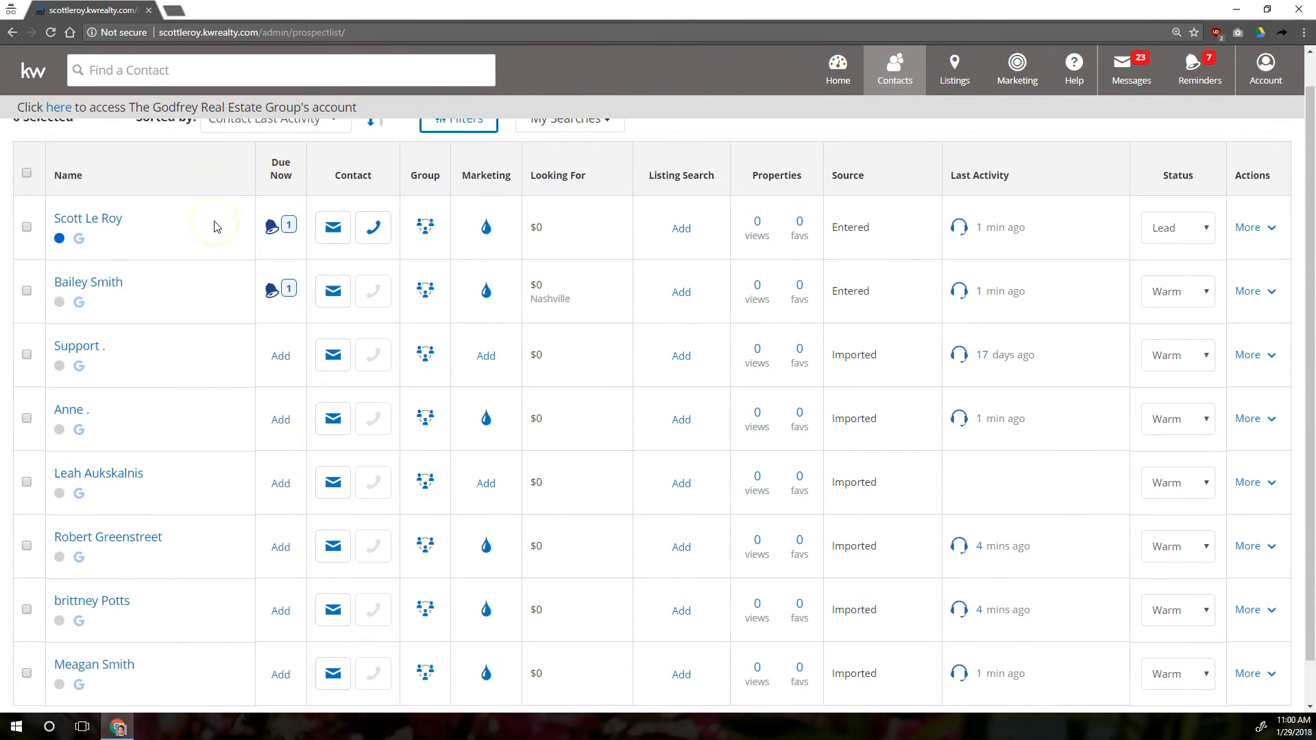
pyautogui.scroll(1, 215, 226)
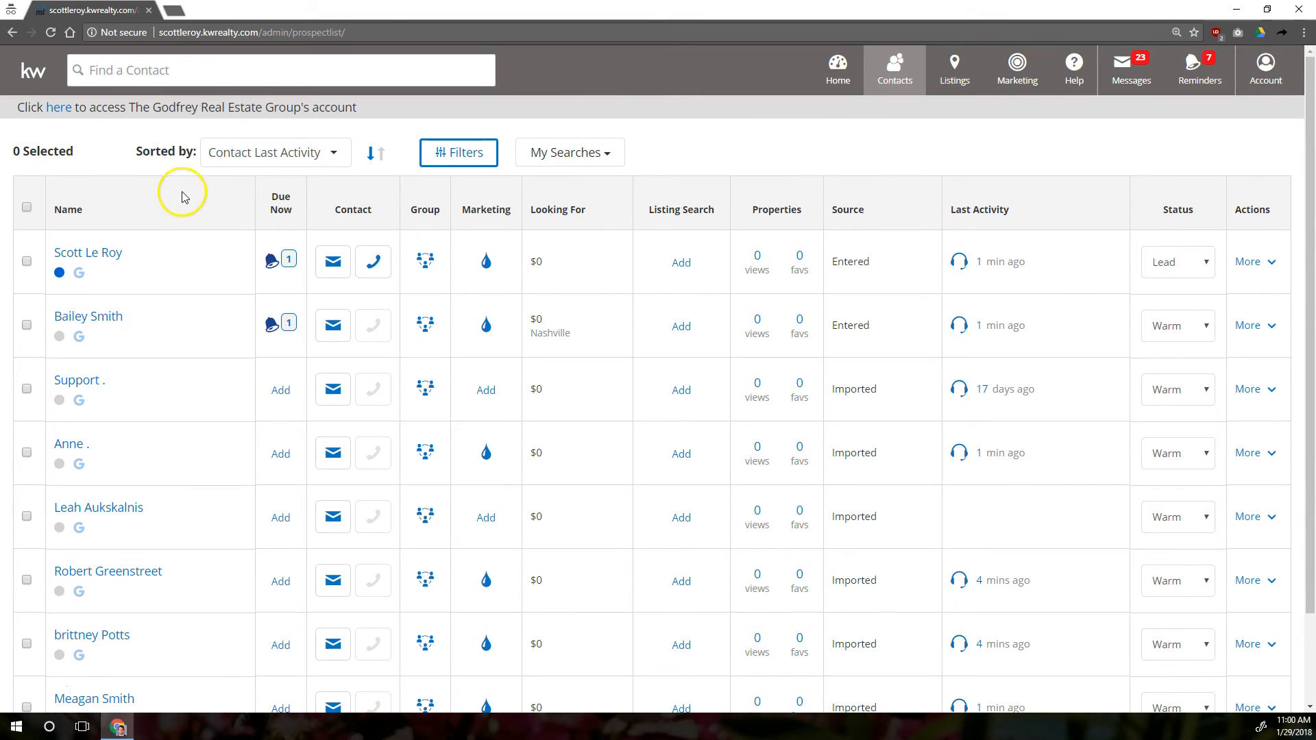
pyautogui.click(26, 264)
pyautogui.click(26, 325)
pyautogui.click(26, 388)
pyautogui.click(26, 452)
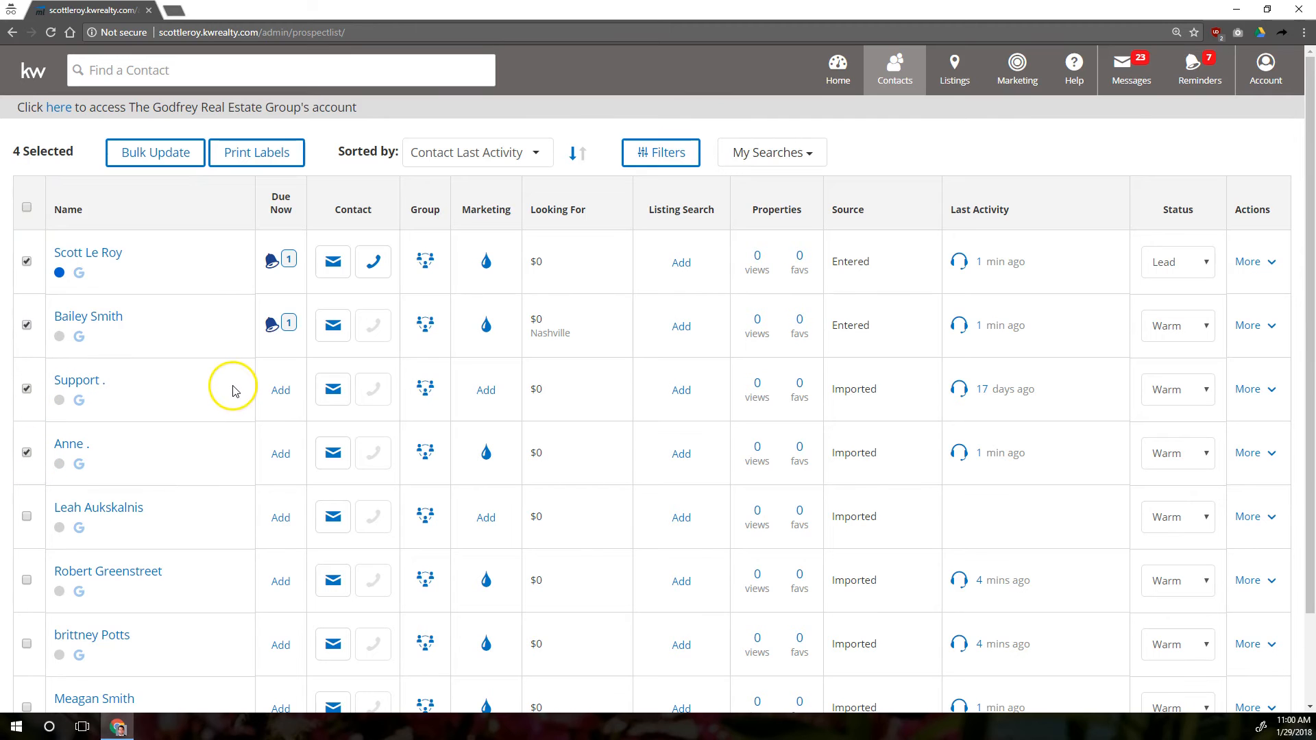
pyautogui.click(156, 152)
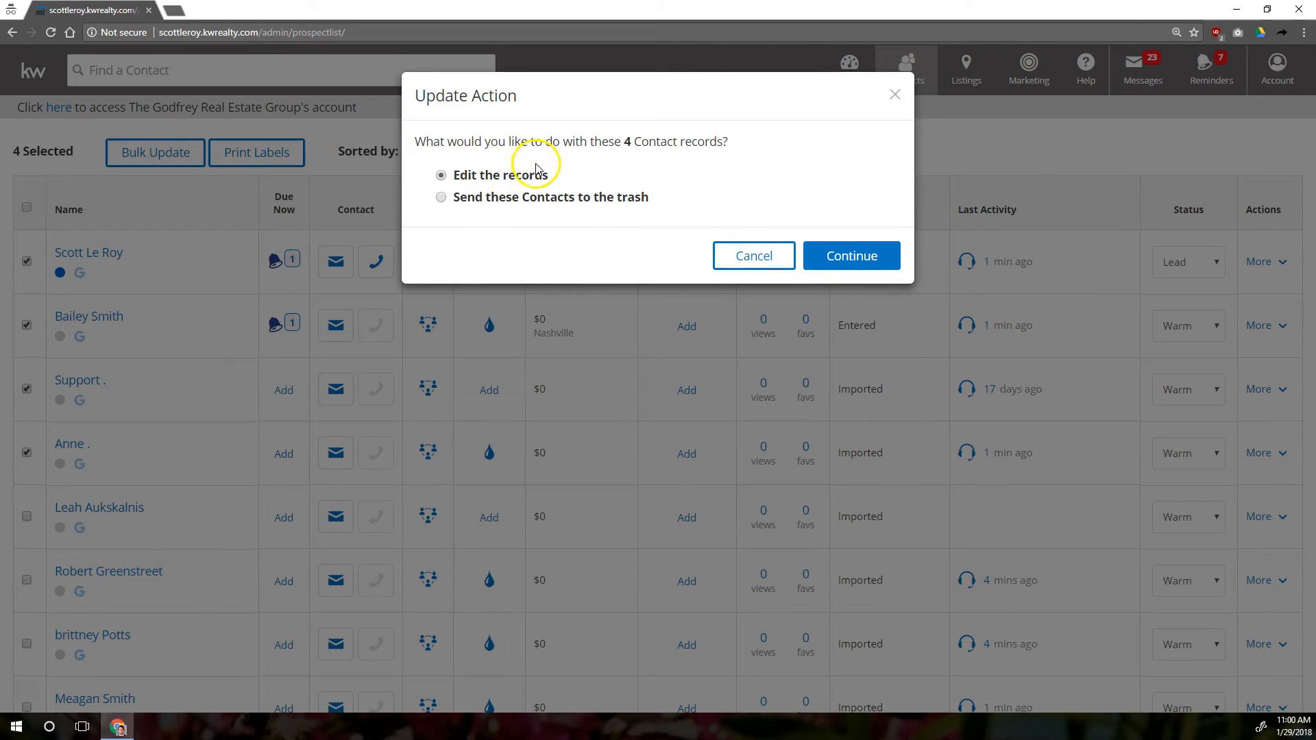
pyautogui.click(837, 255)
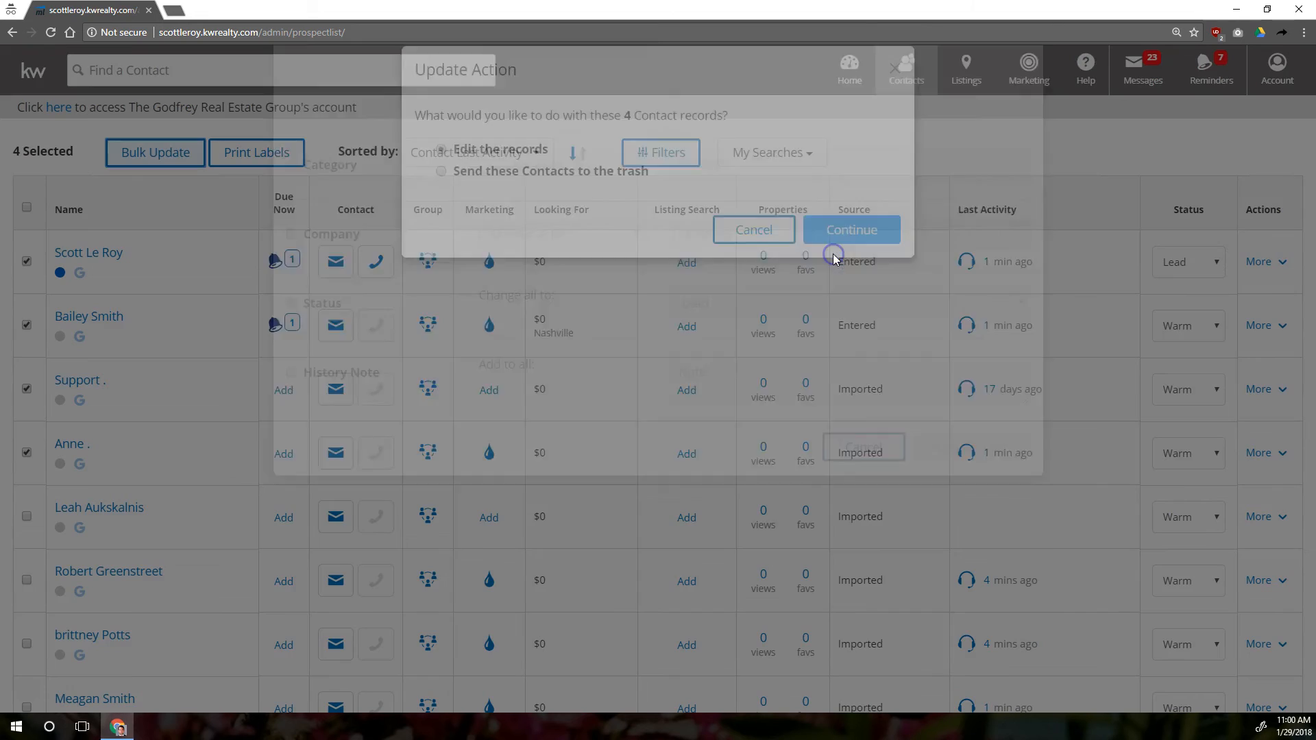
pyautogui.click(290, 151)
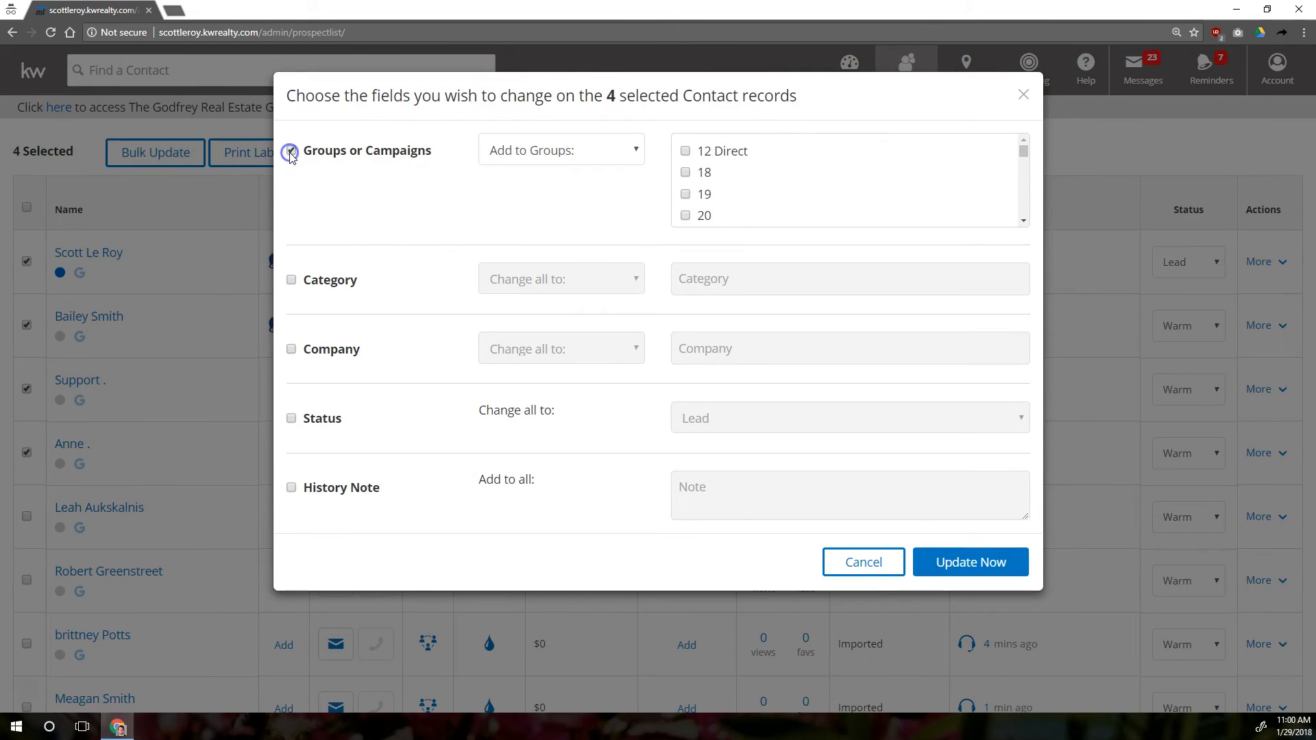
pyautogui.click(555, 152)
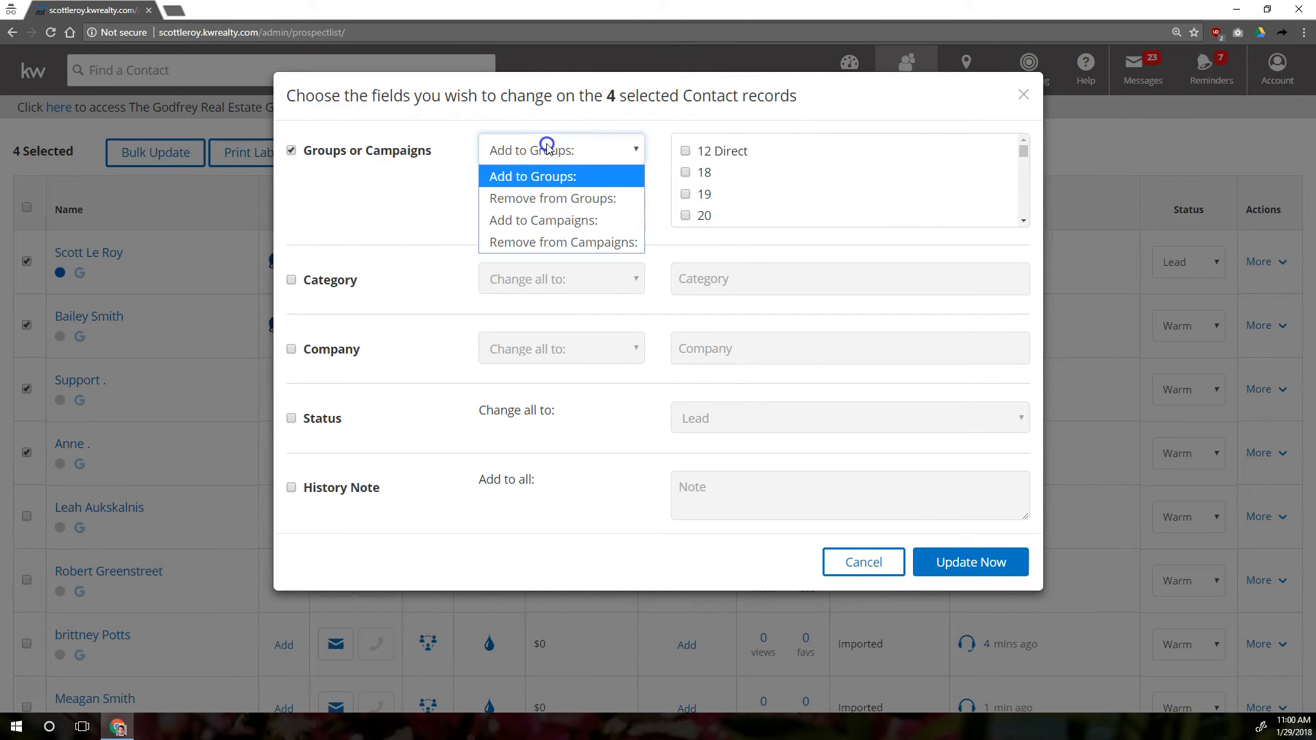
pyautogui.click(534, 220)
pyautogui.click(685, 174)
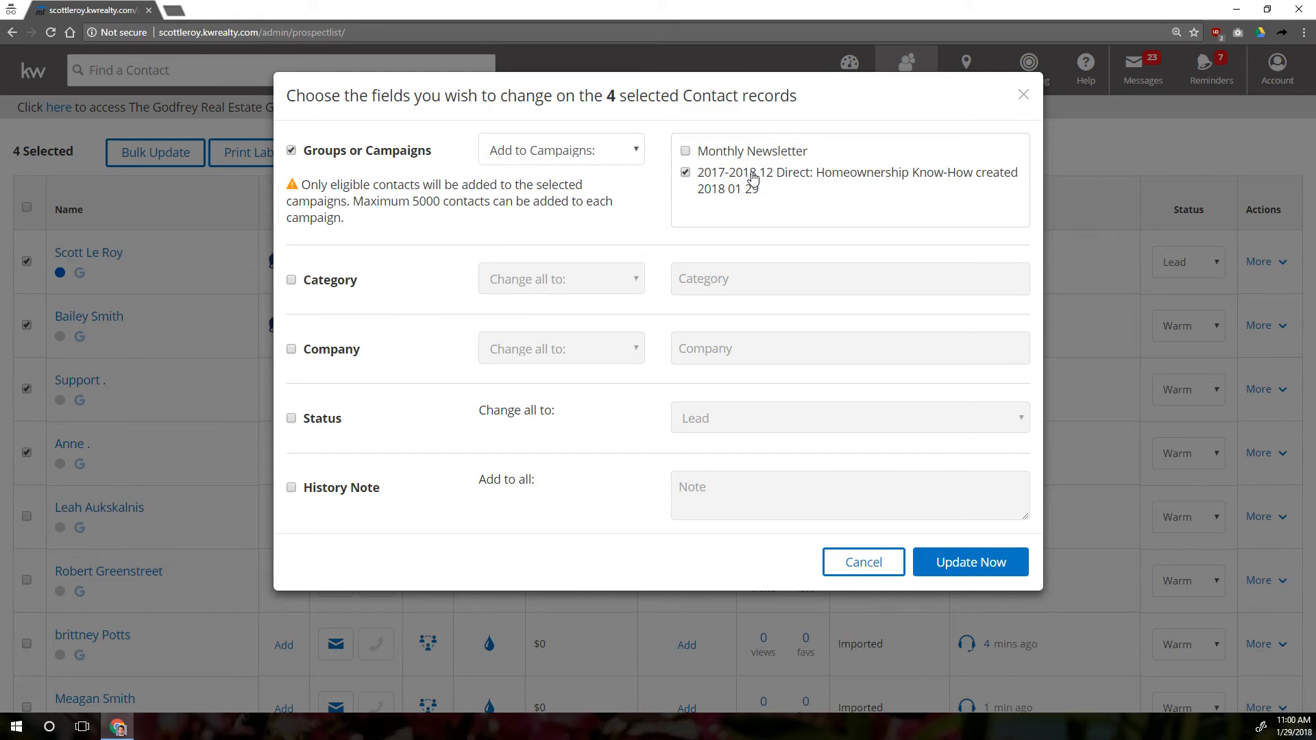
pyautogui.click(973, 559)
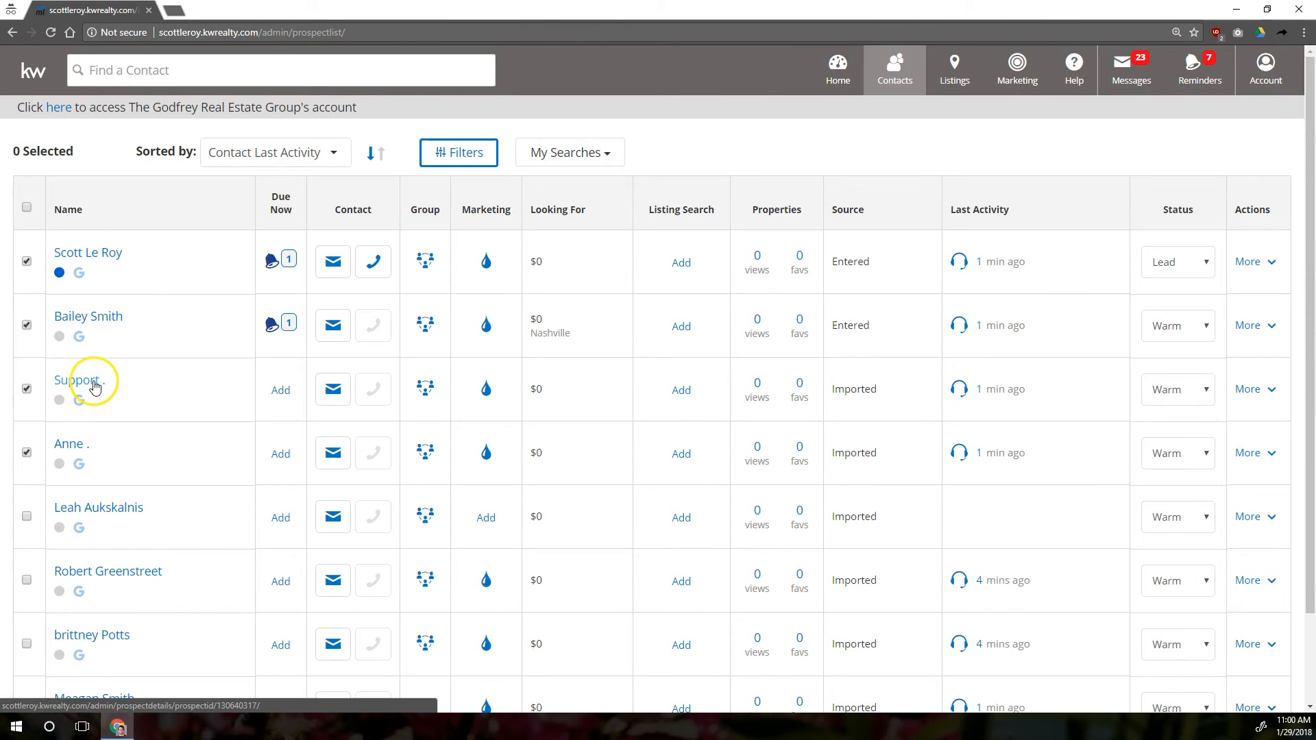
# Return to the My Campaigns page and check the Homeownership Know-How campaign's contact count
pyautogui.moveTo(1017, 72)
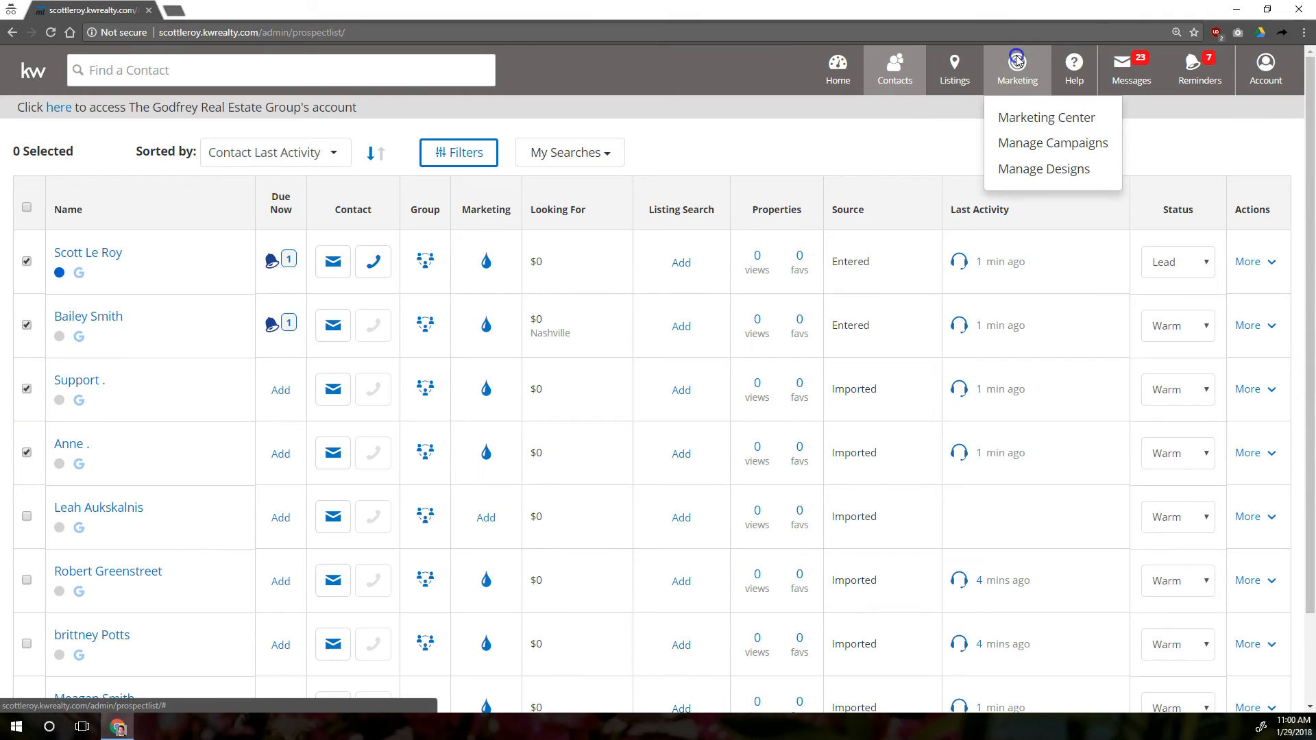
pyautogui.click(1020, 141)
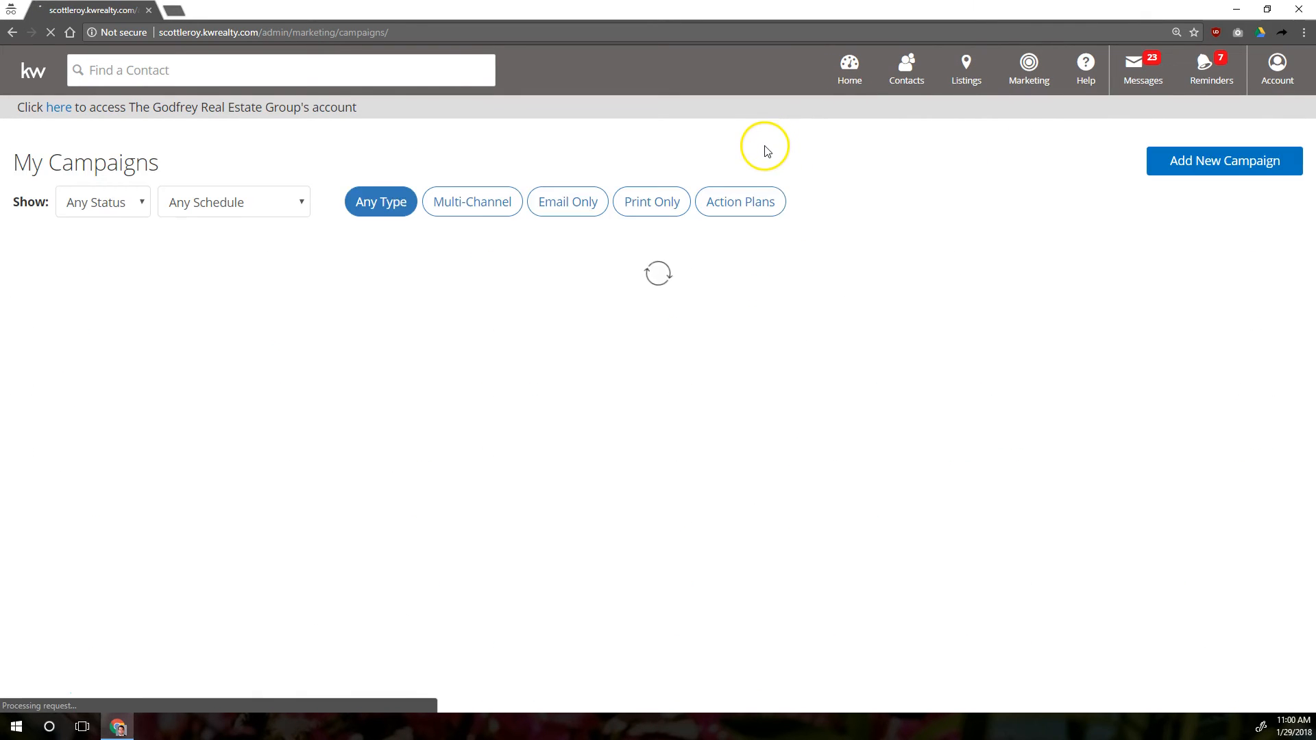
pyautogui.click(622, 375)
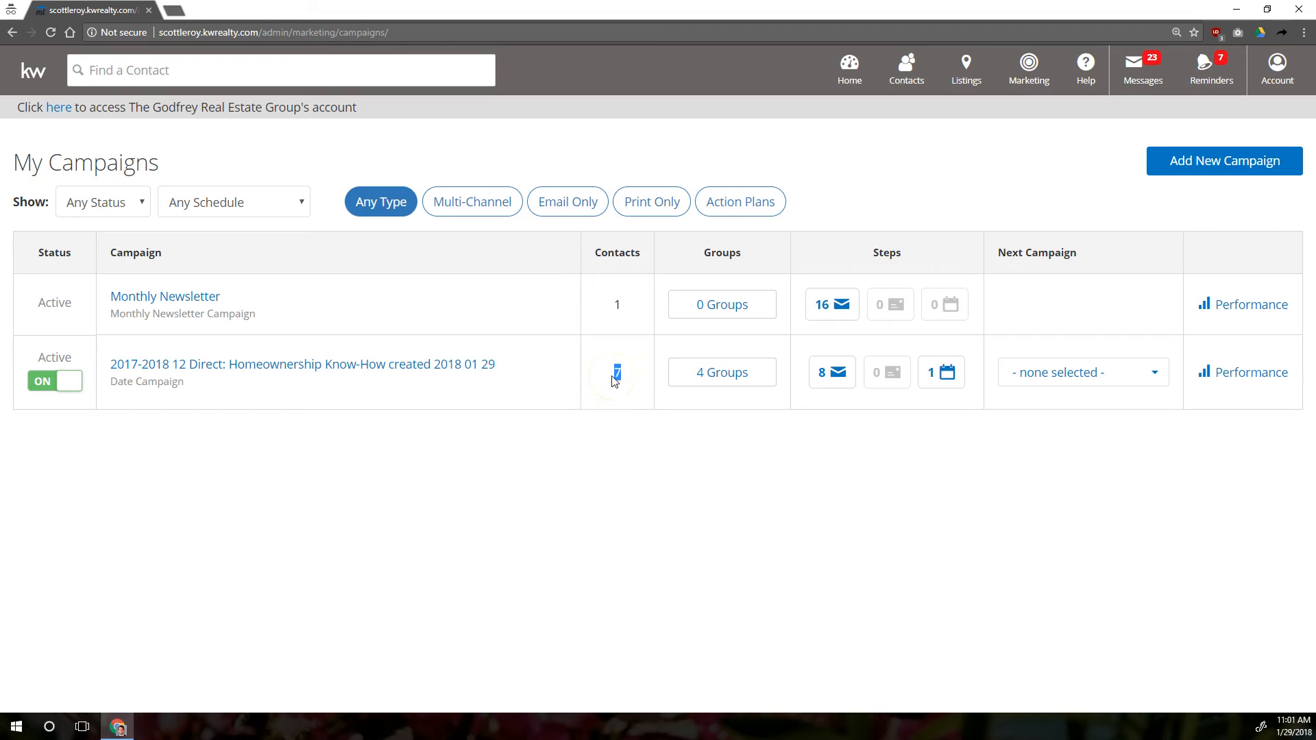
# Go back to the list of all contacts and open the record of the last listed contact
pyautogui.click(908, 70)
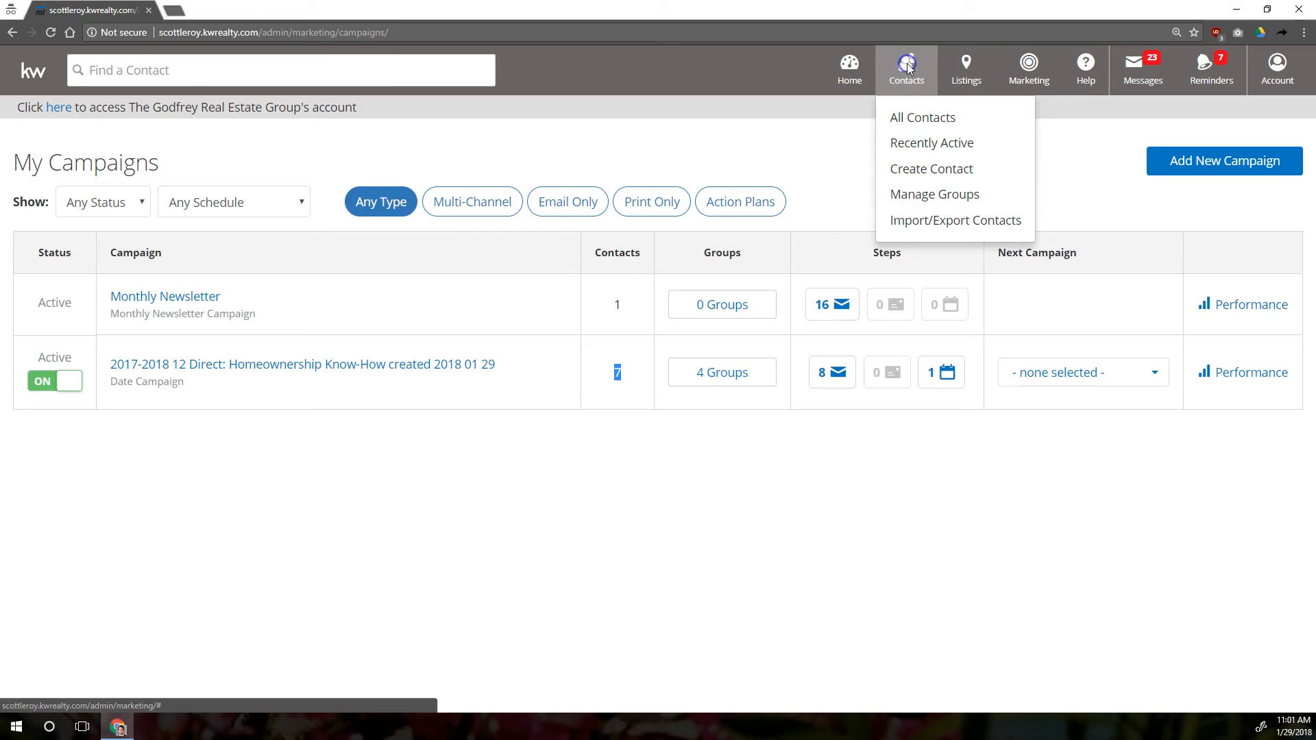
pyautogui.click(919, 121)
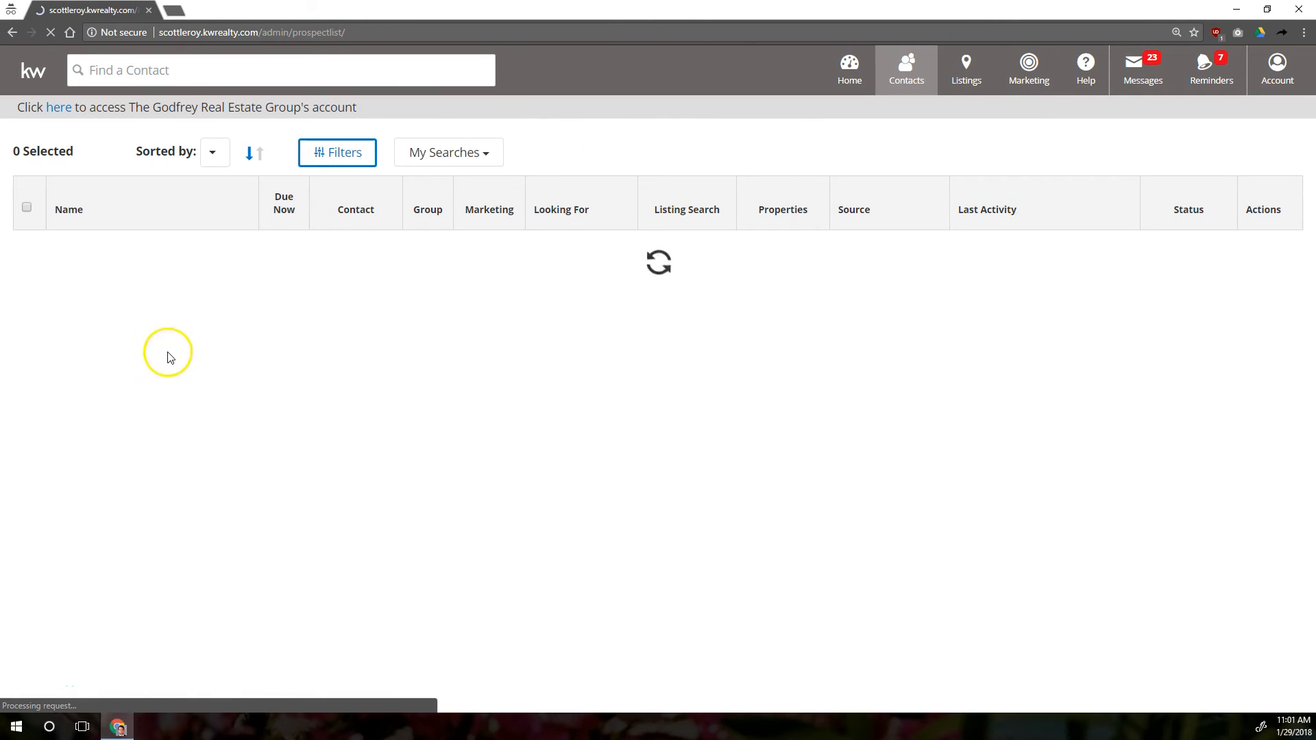
pyautogui.scroll(-2, 151, 343)
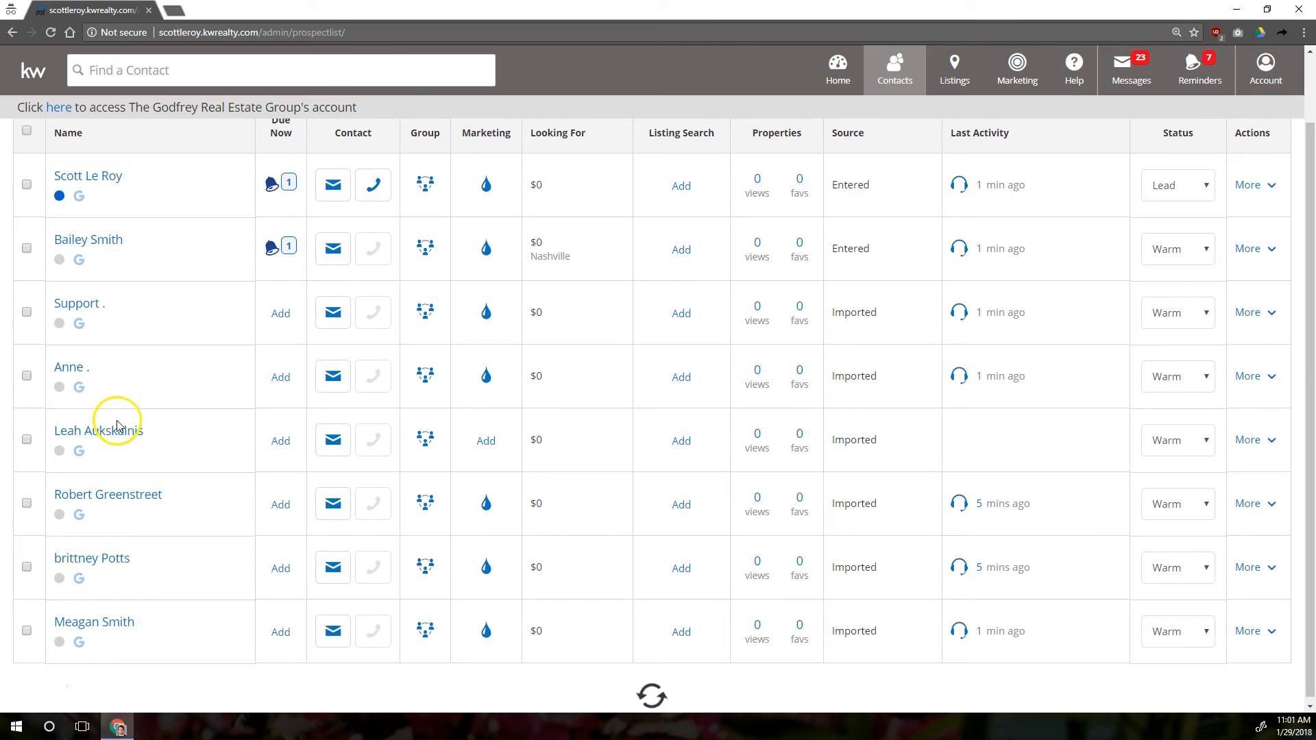
pyautogui.click(104, 627)
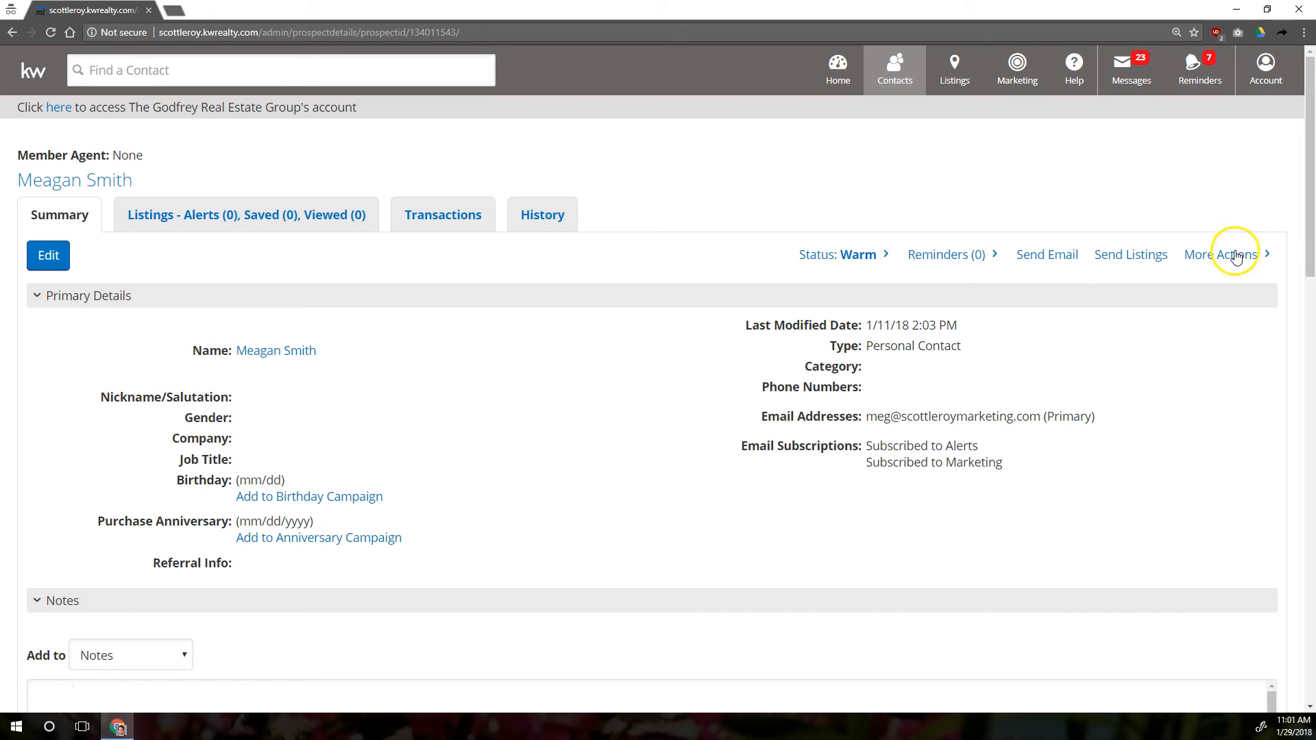
# Open Add to Campaigns for this contact, examine the status of the available campaigns, and close it without adding any
pyautogui.click(1211, 259)
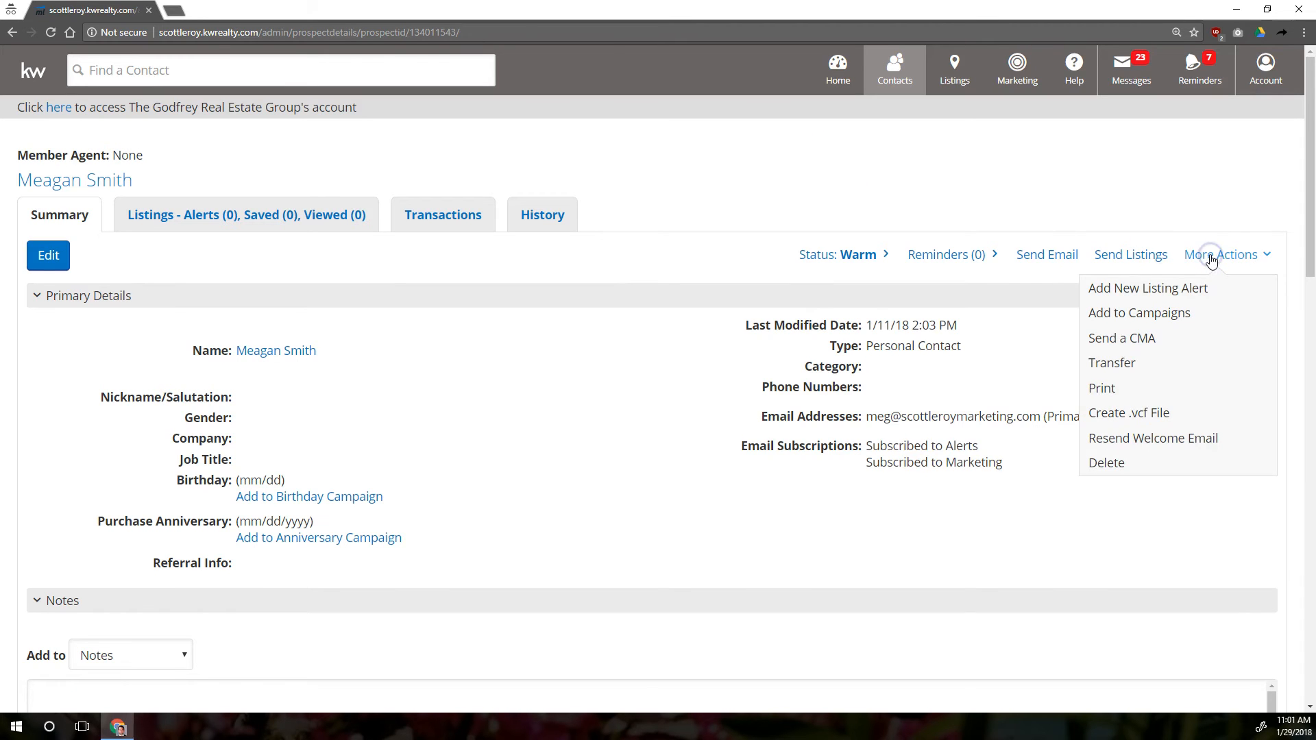
pyautogui.click(1141, 315)
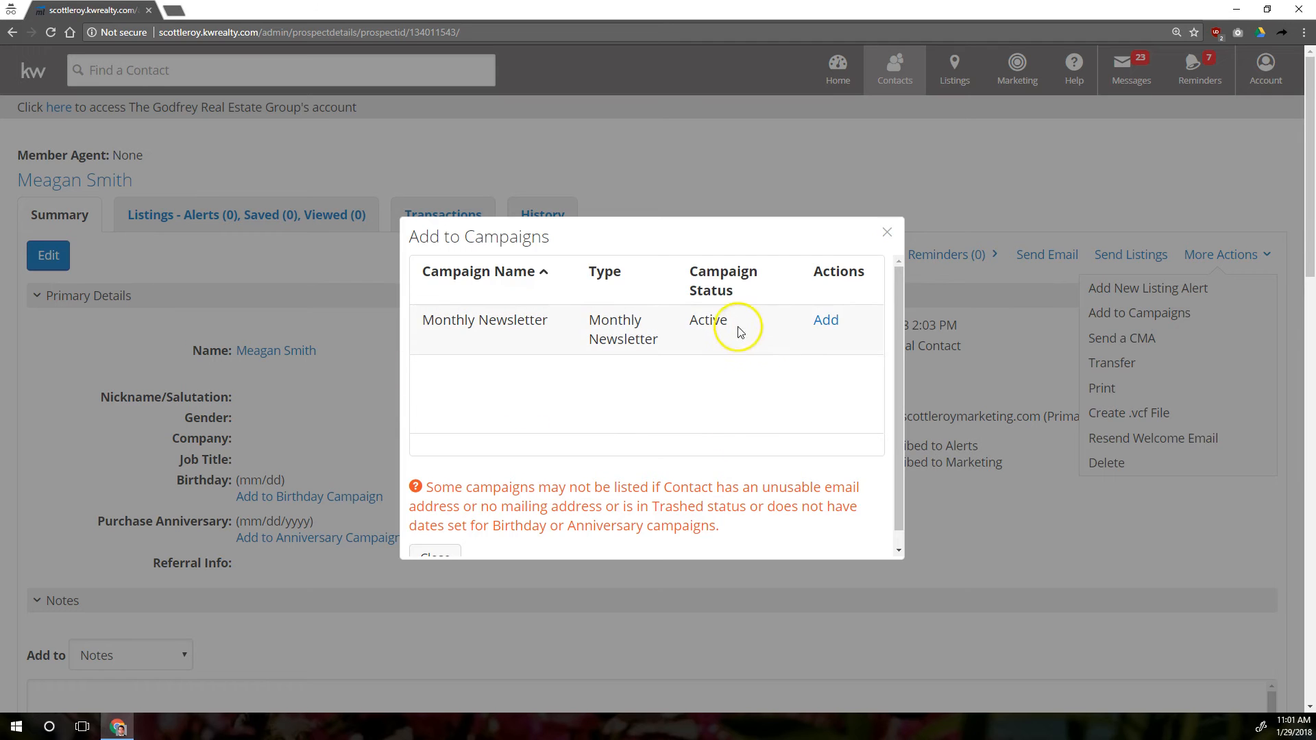
pyautogui.moveTo(686, 320); pyautogui.dragTo(702, 320)
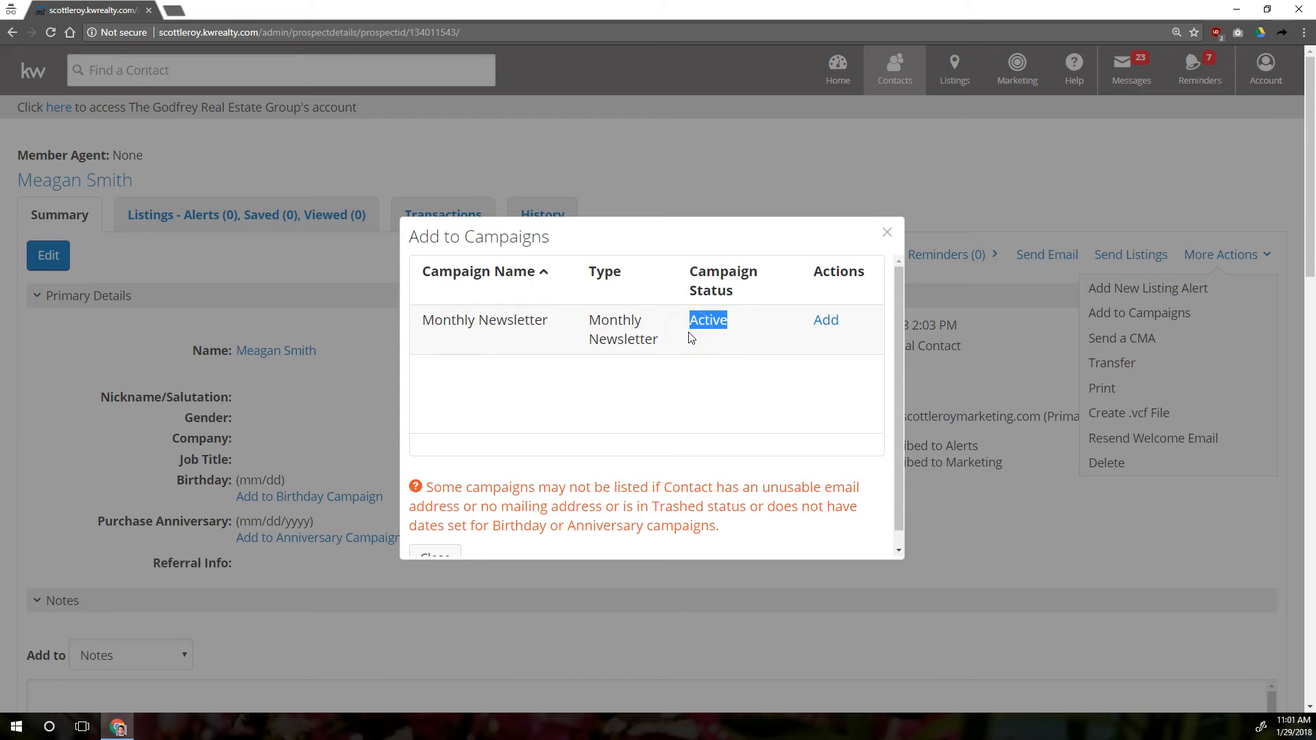
pyautogui.moveTo(676, 329); pyautogui.dragTo(719, 322)
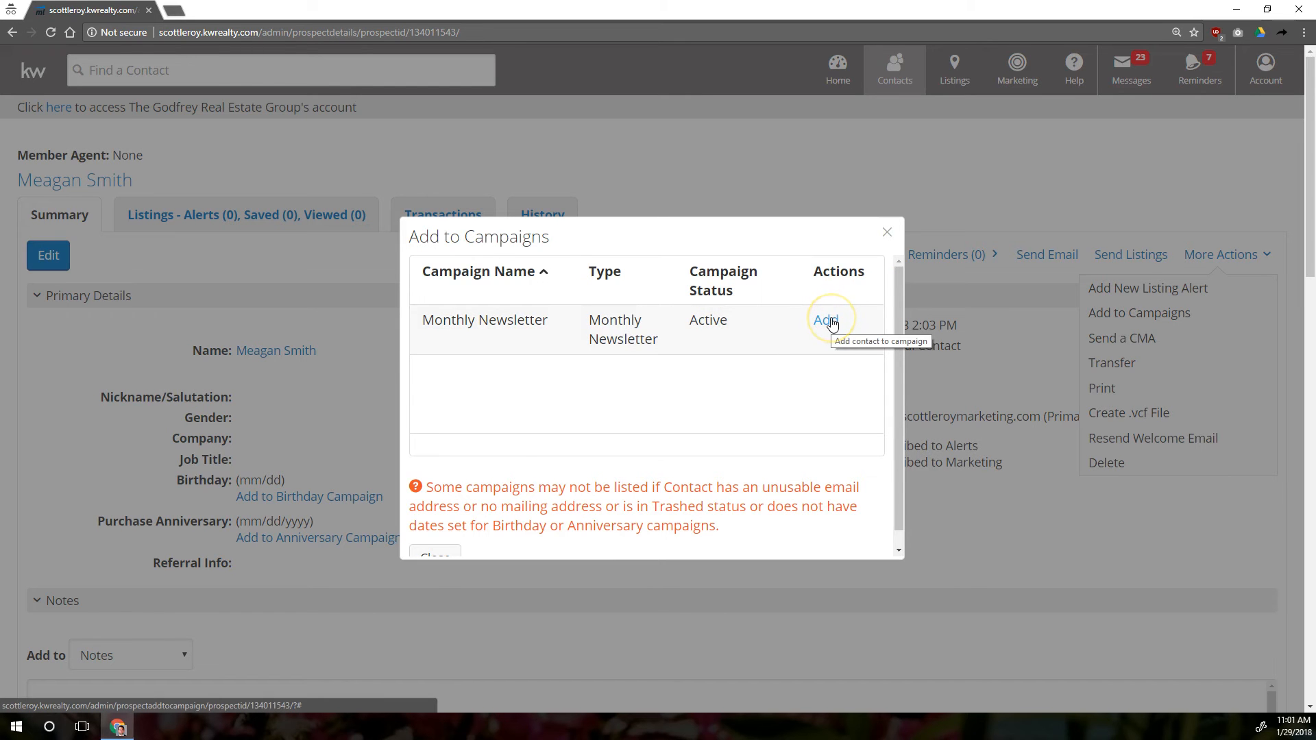
pyautogui.click(887, 231)
# Expand the Campaigns section of the contact's record, examine the assigned campaign, and view the campaigns the contact can be added to without adding any
pyautogui.scroll(-12, 596, 330)
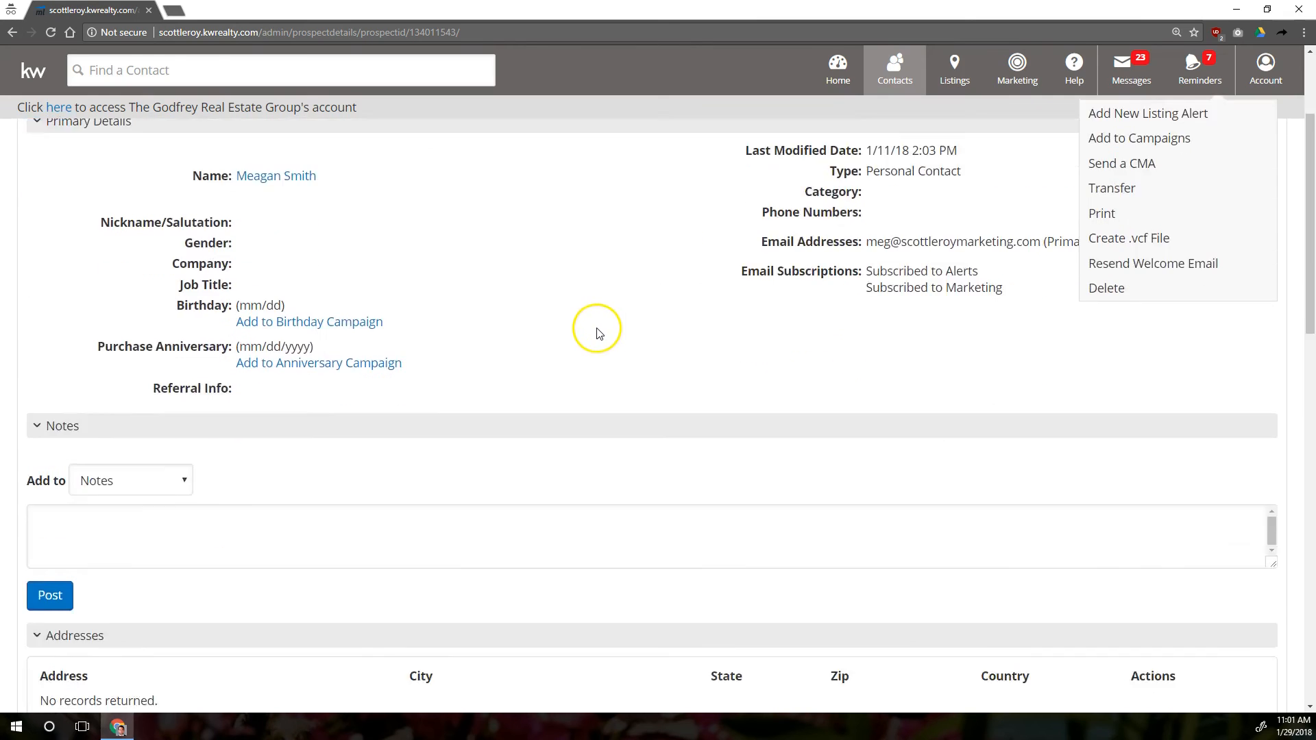
pyautogui.scroll(-7, 596, 333)
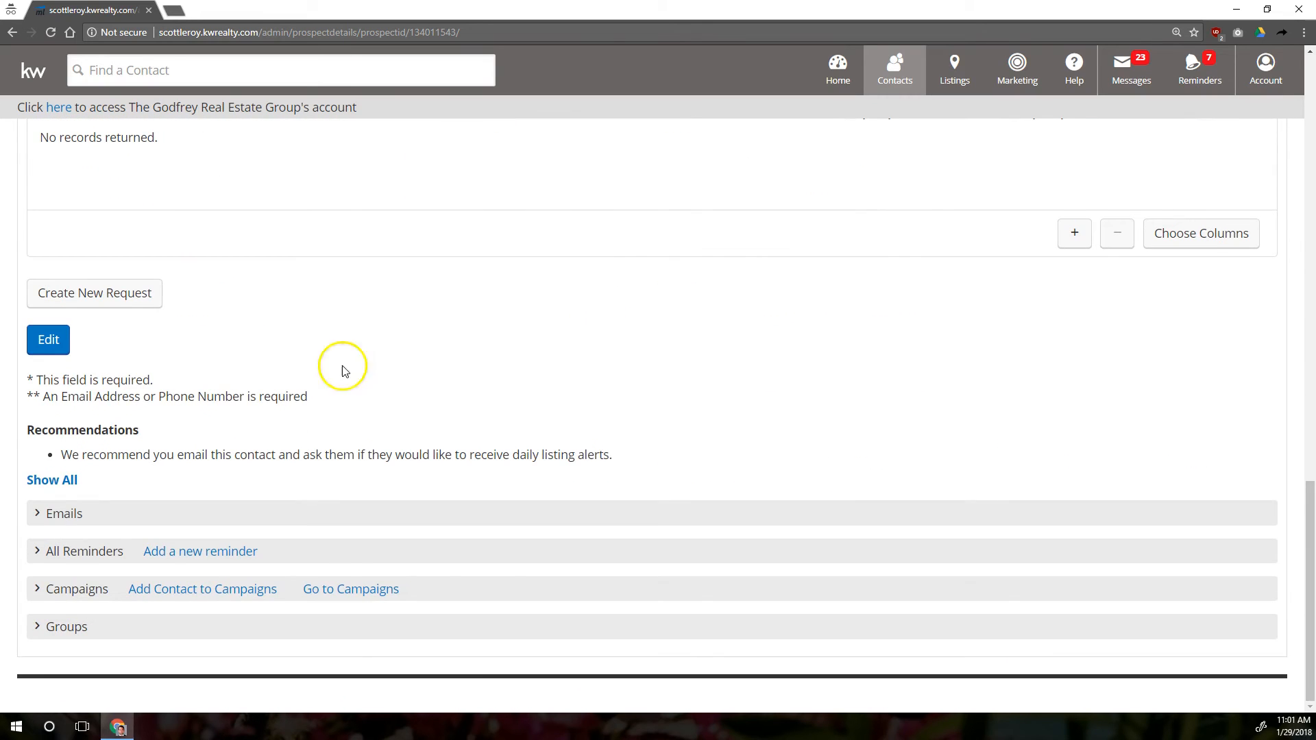
pyautogui.click(54, 589)
pyautogui.scroll(-3, 91, 491)
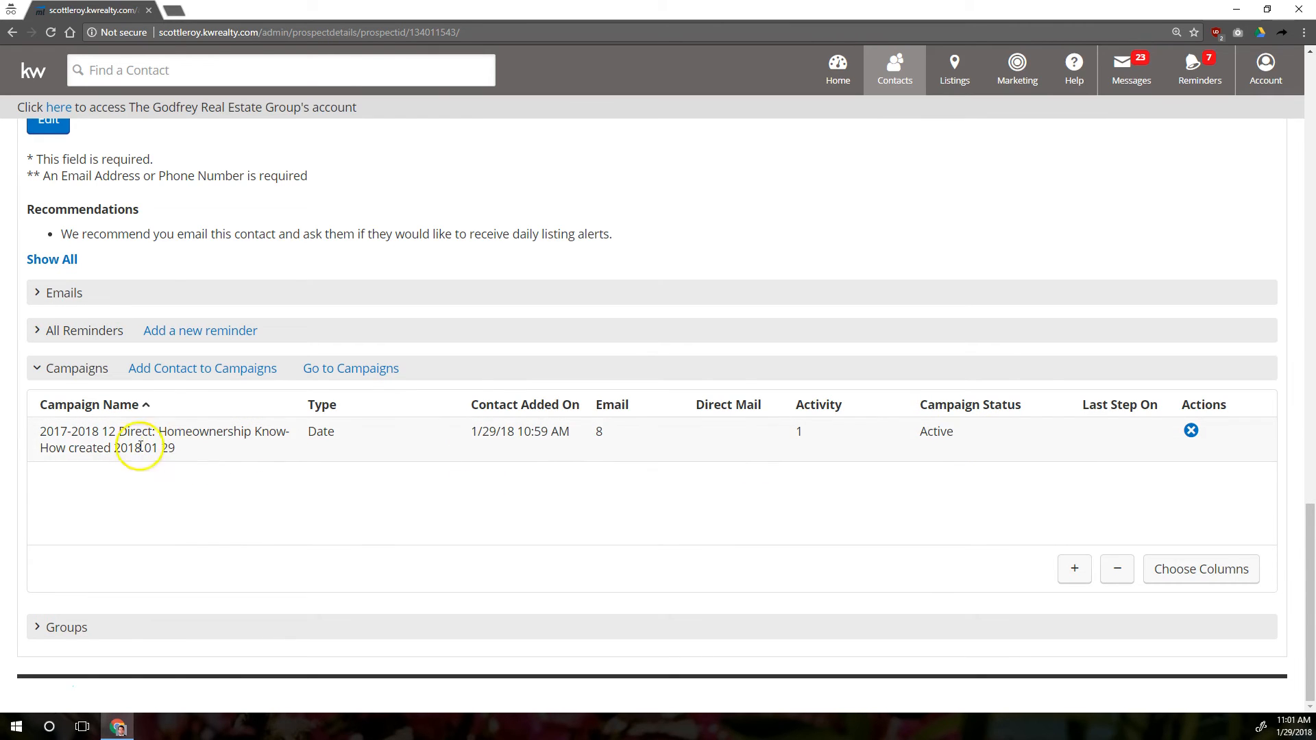
pyautogui.moveTo(29, 430); pyautogui.dragTo(152, 432)
pyautogui.click(173, 429)
pyautogui.click(144, 406)
pyautogui.click(170, 363)
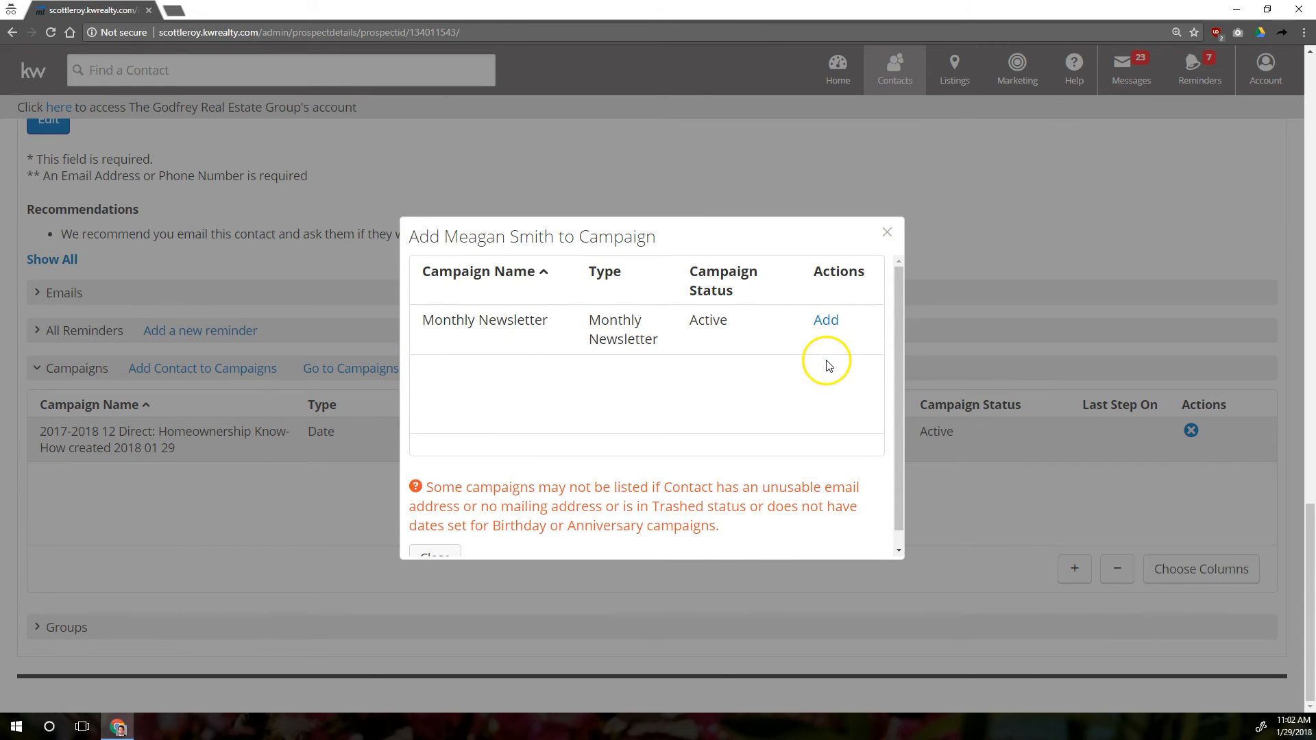
pyautogui.click(886, 232)
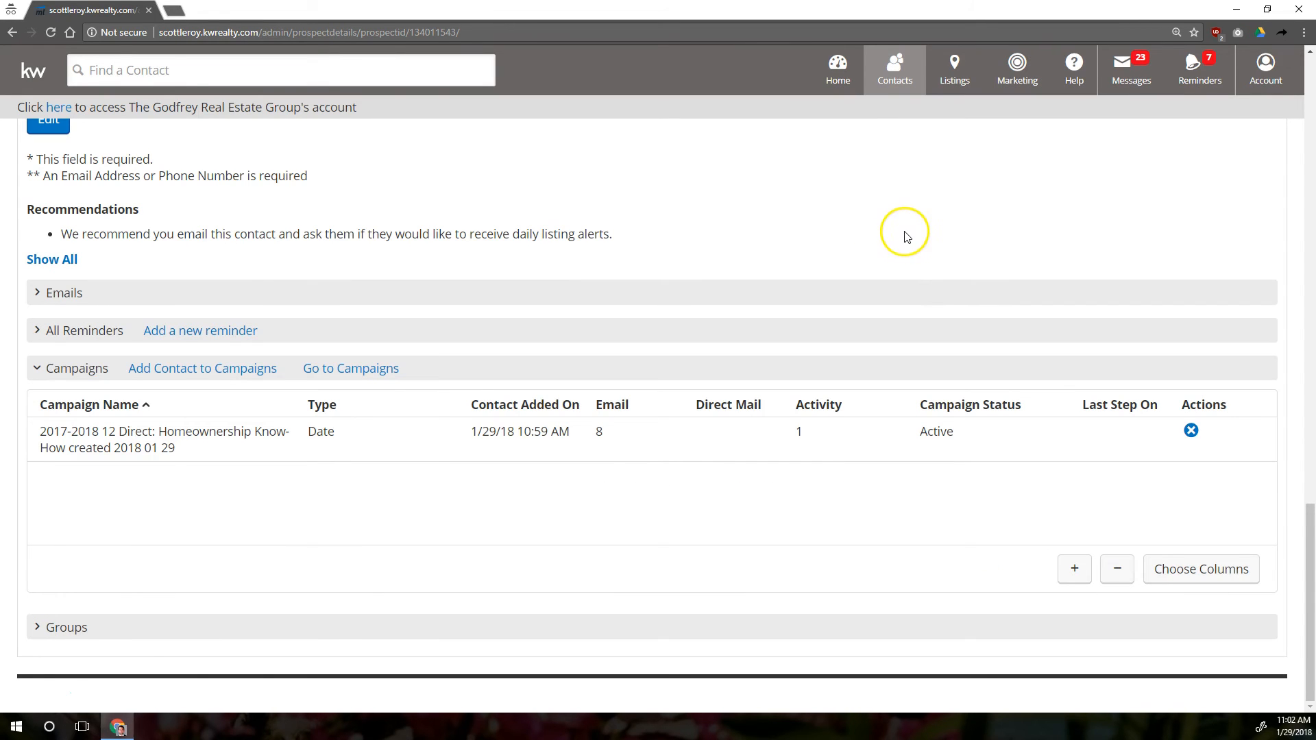
# Return to My Campaigns and remove groups 19 and 21 from the 12 Direct: Homeownership Know-How campaign
pyautogui.click(892, 69)
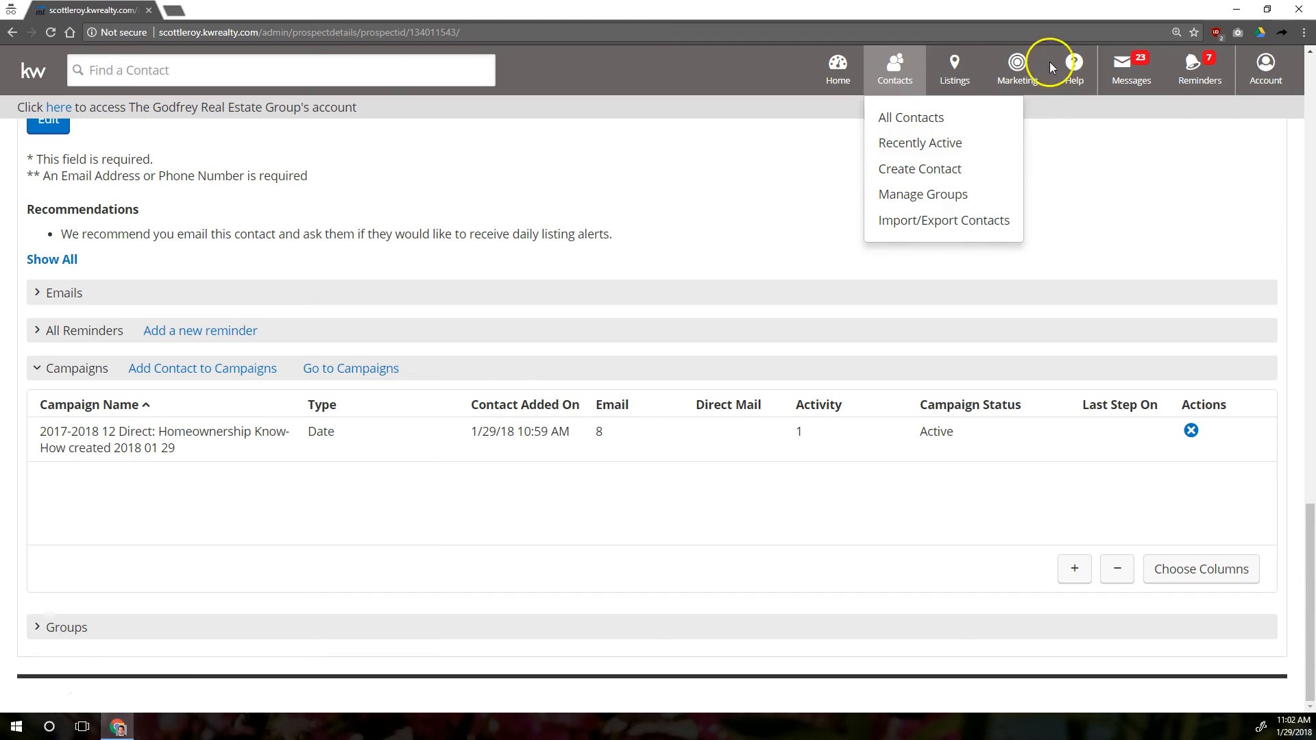
pyautogui.click(1017, 62)
pyautogui.click(1026, 143)
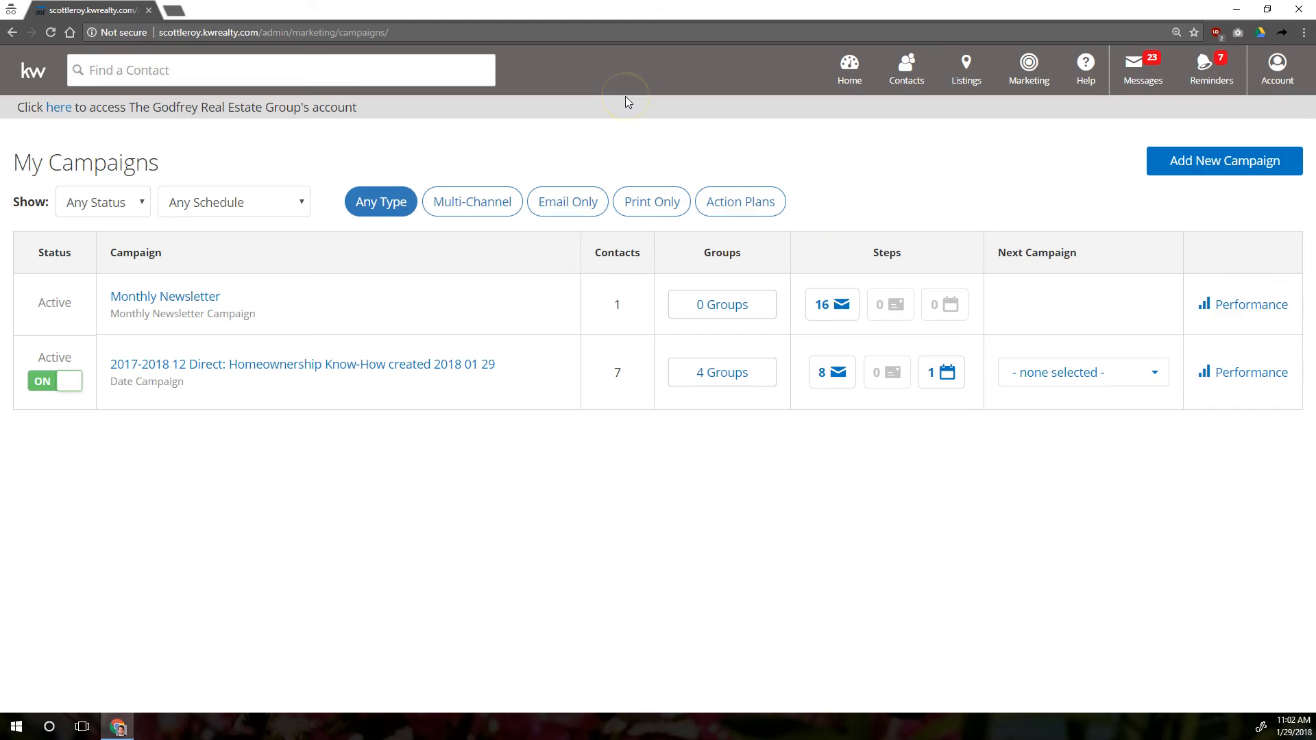
pyautogui.click(735, 376)
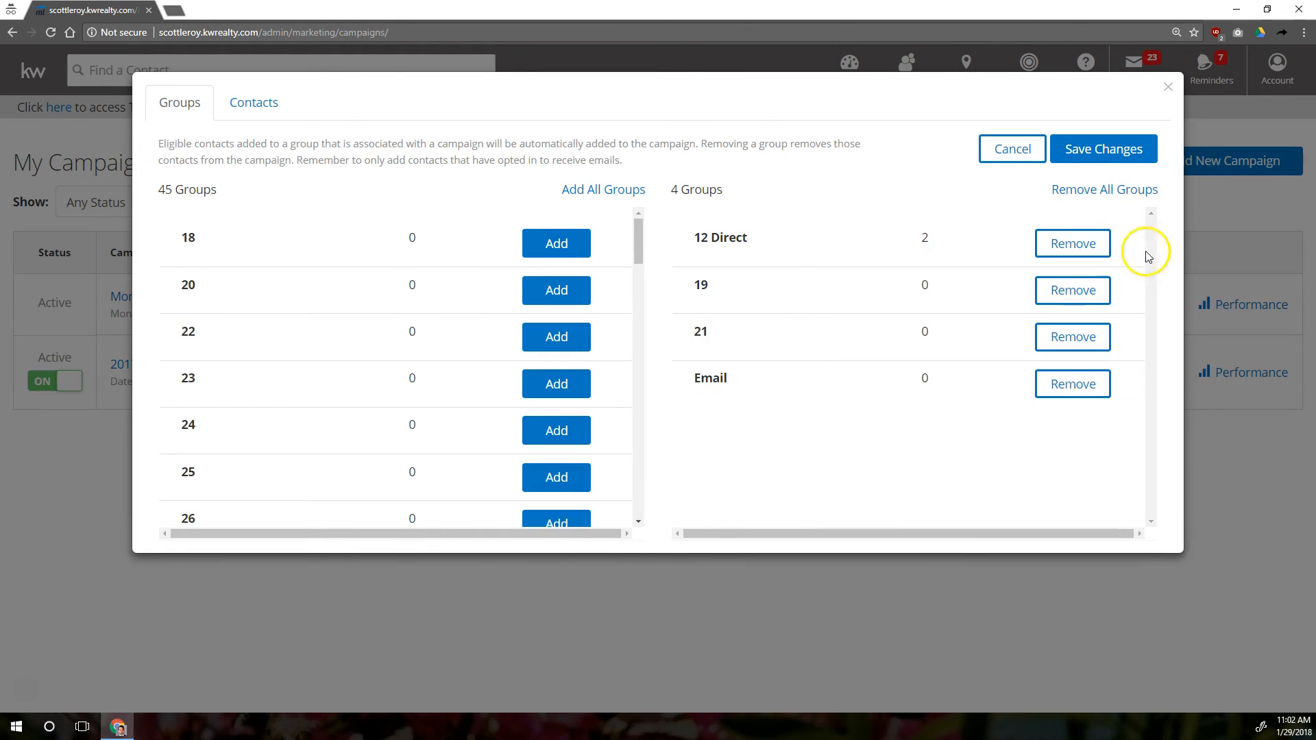
pyautogui.click(1061, 290)
pyautogui.click(1069, 302)
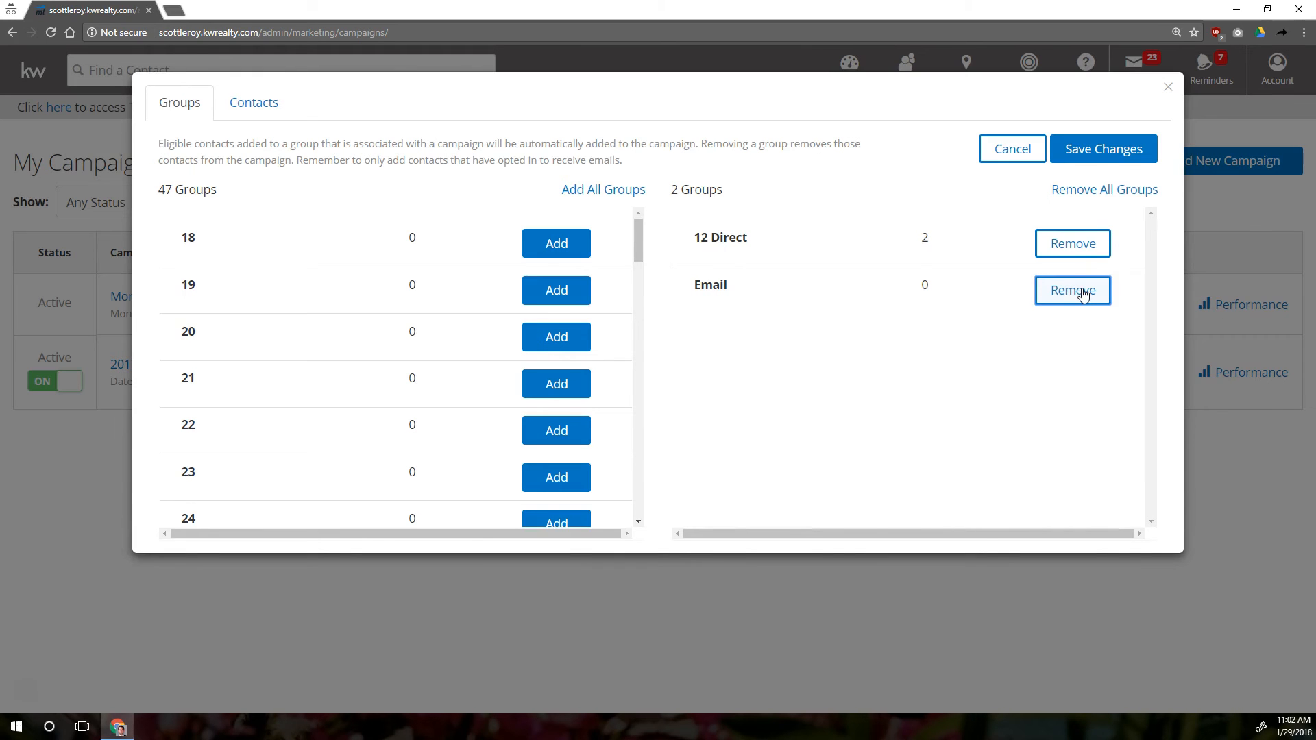
# Remove three individually added contacts from the Homeownership Know-How campaign, save the changes, and check the campaign's contact count
pyautogui.click(255, 105)
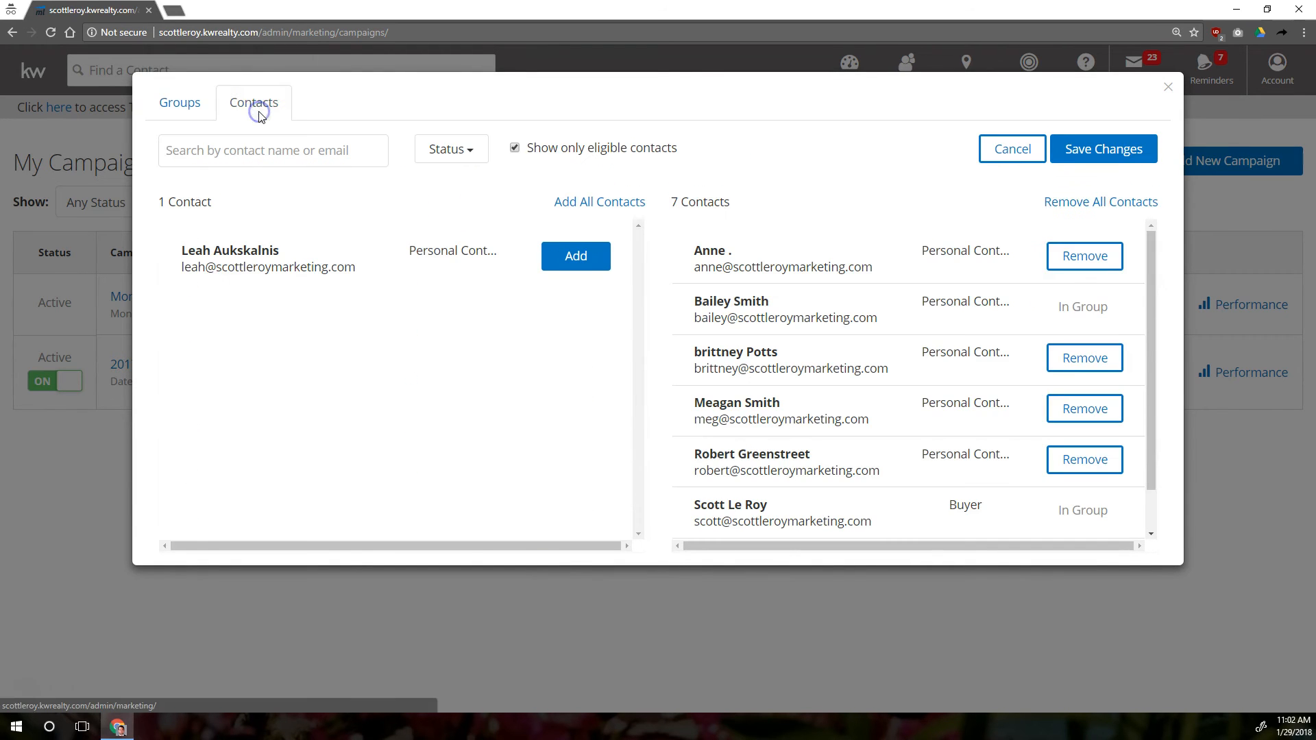
pyautogui.scroll(-1, 973, 233)
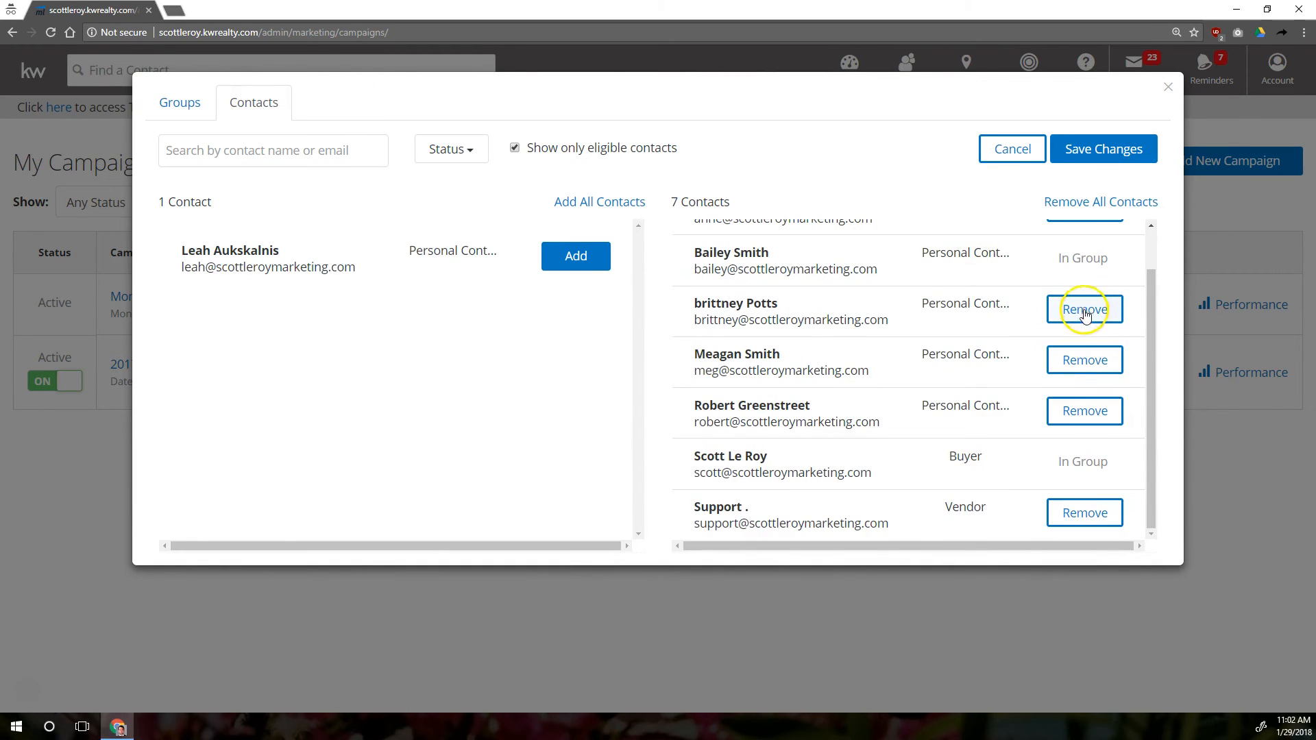
pyautogui.click(1084, 381)
pyautogui.click(1089, 355)
pyautogui.click(1085, 456)
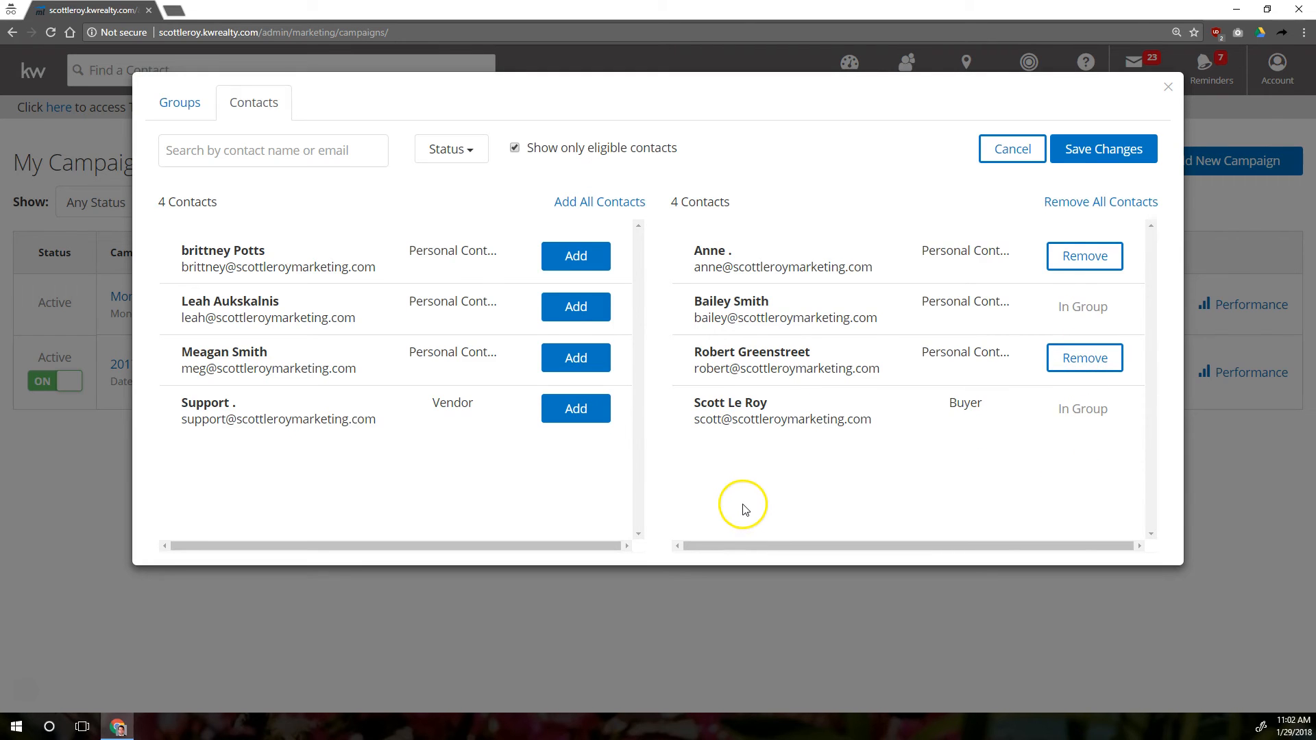
pyautogui.click(1118, 148)
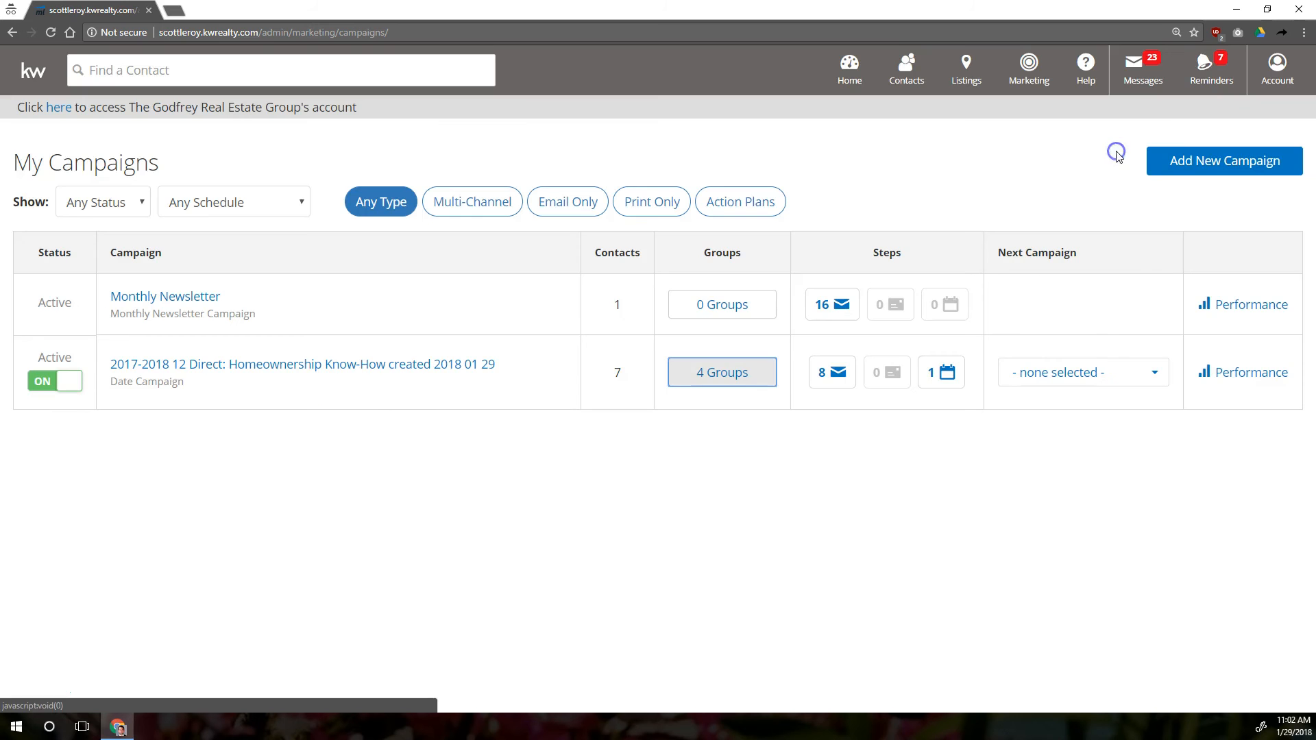
pyautogui.doubleClick(614, 368)
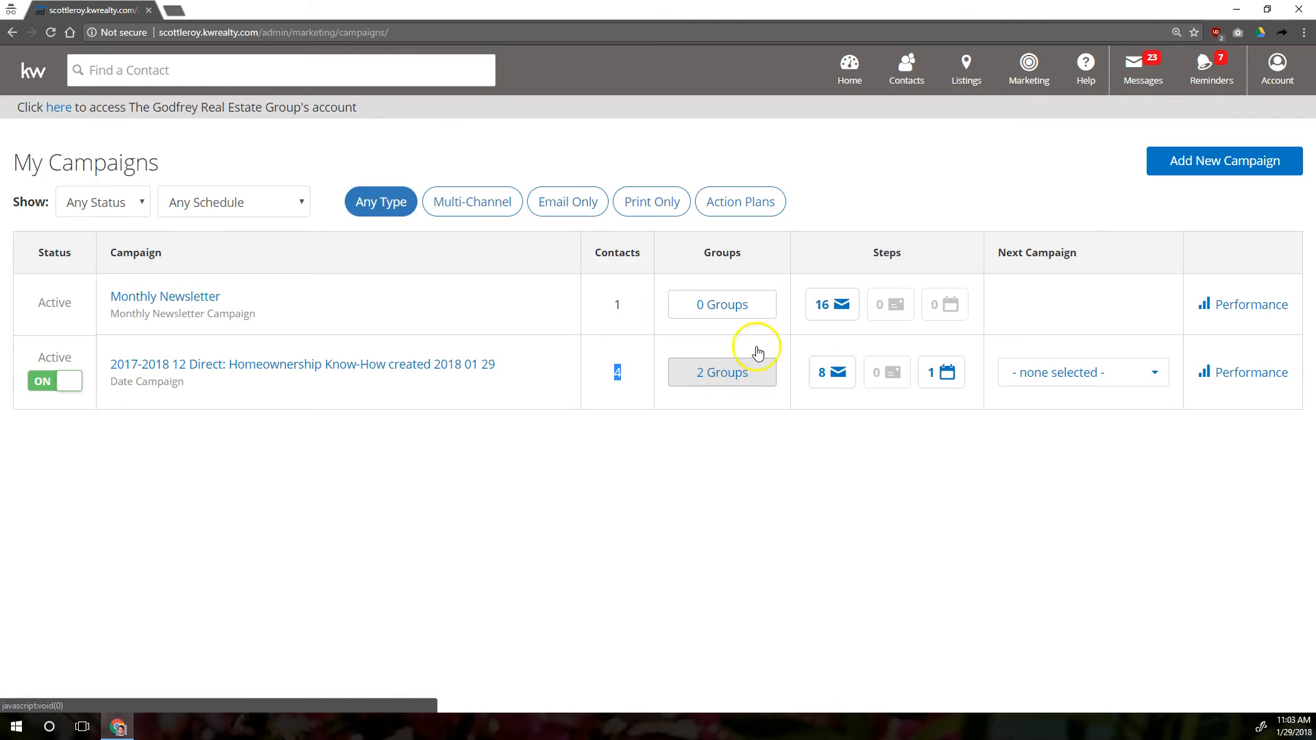
# Go to the list of all contacts, select the first four contacts, and start a bulk update that edits their records
pyautogui.moveTo(908, 76)
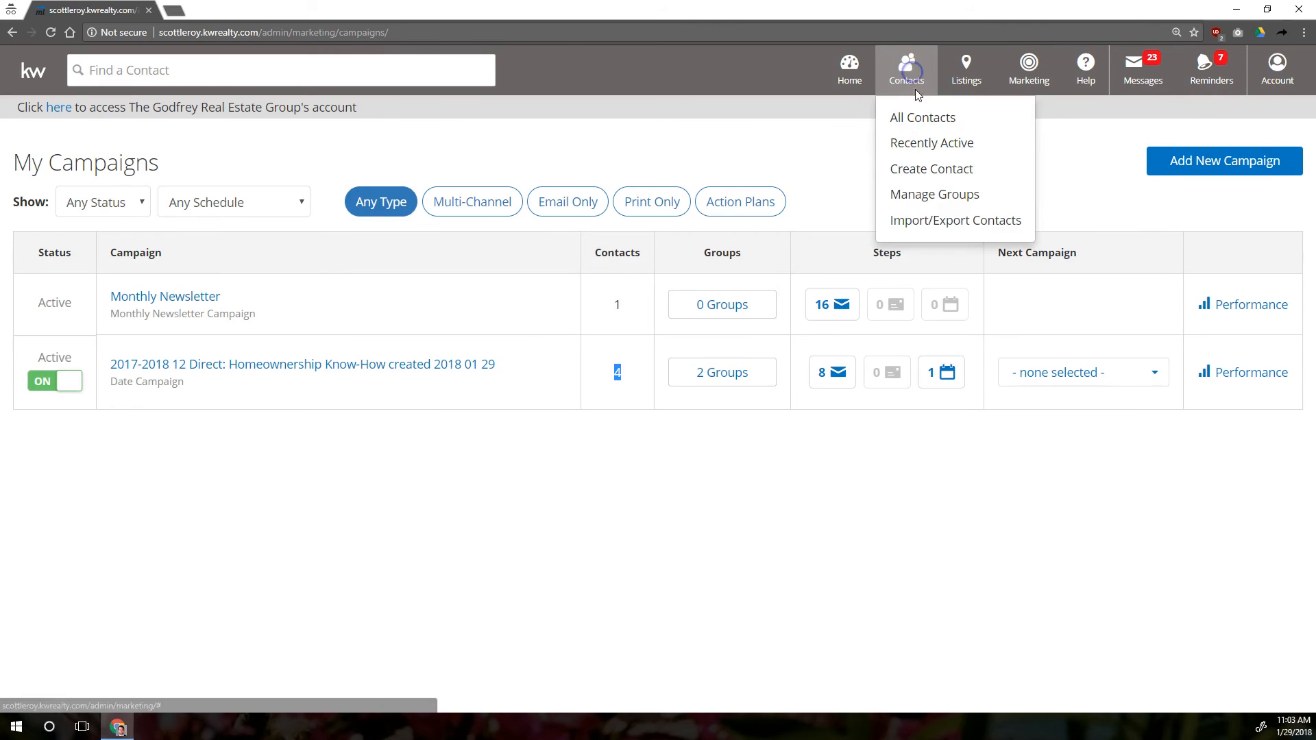
pyautogui.click(922, 124)
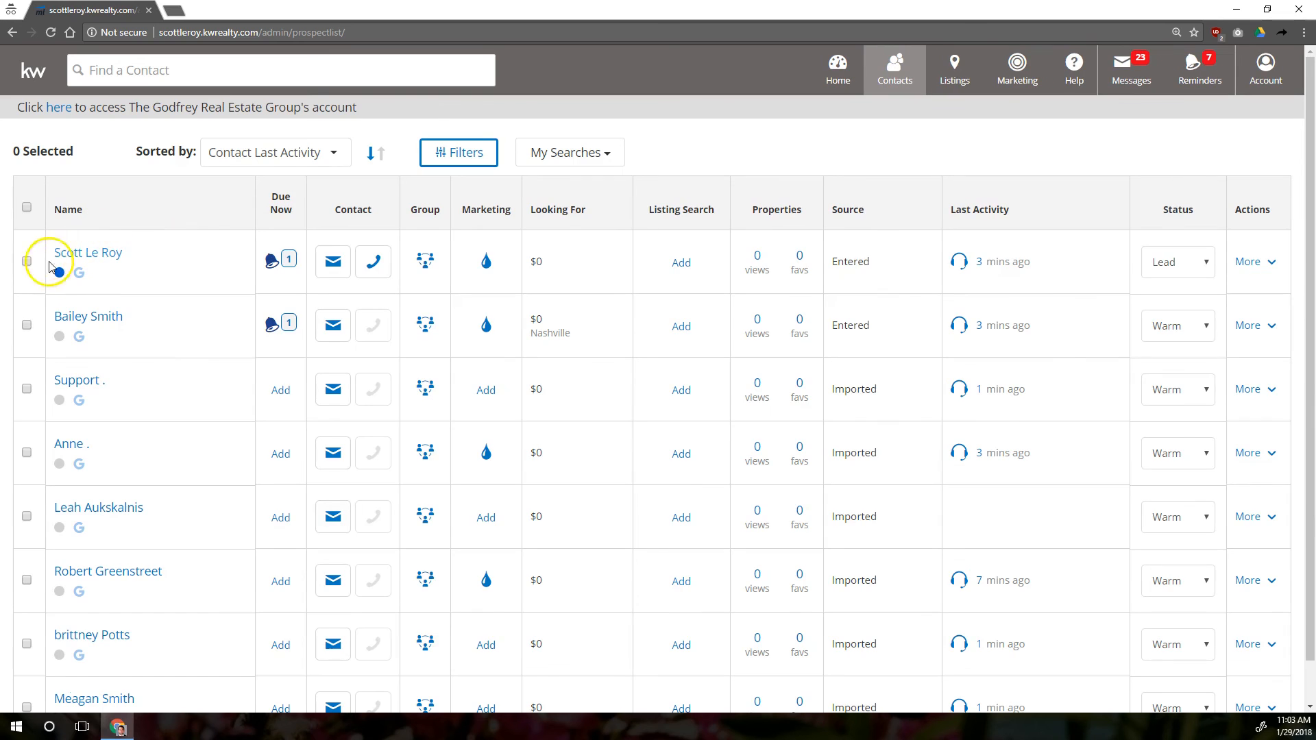
pyautogui.click(26, 261)
pyautogui.click(27, 451)
pyautogui.click(147, 159)
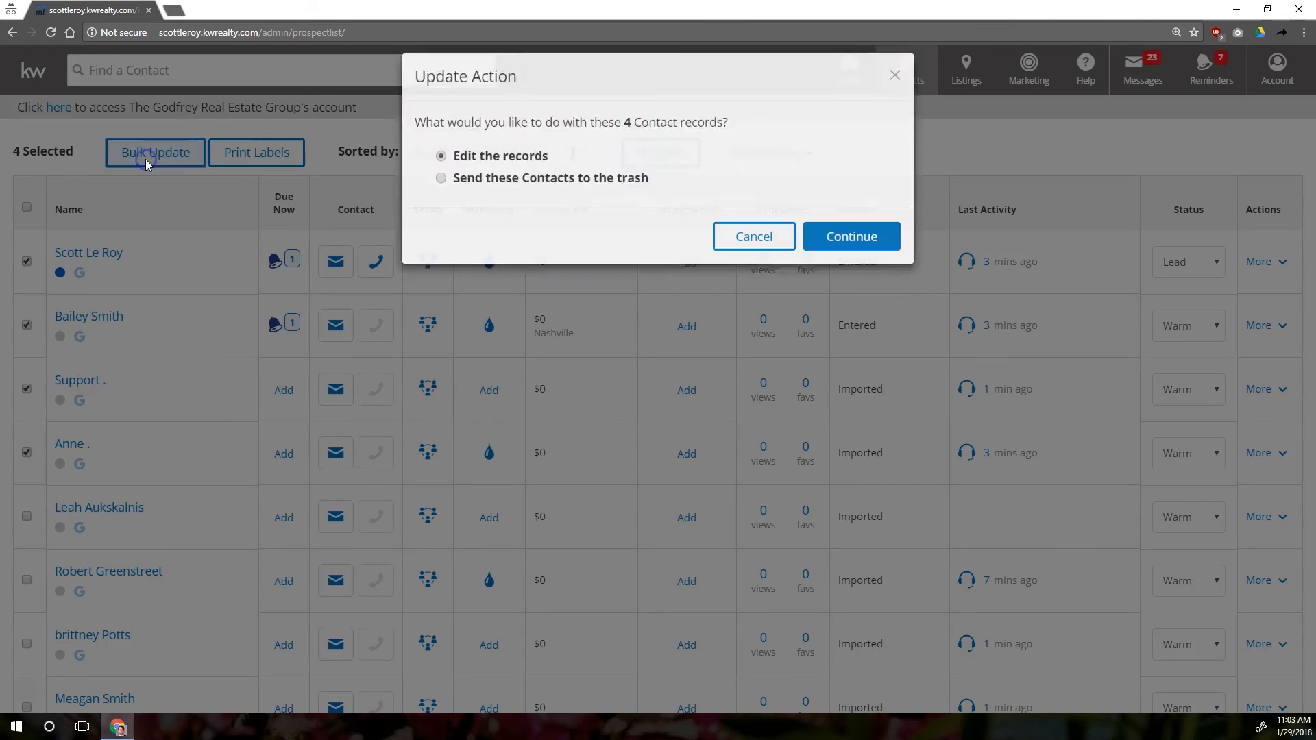
pyautogui.click(854, 256)
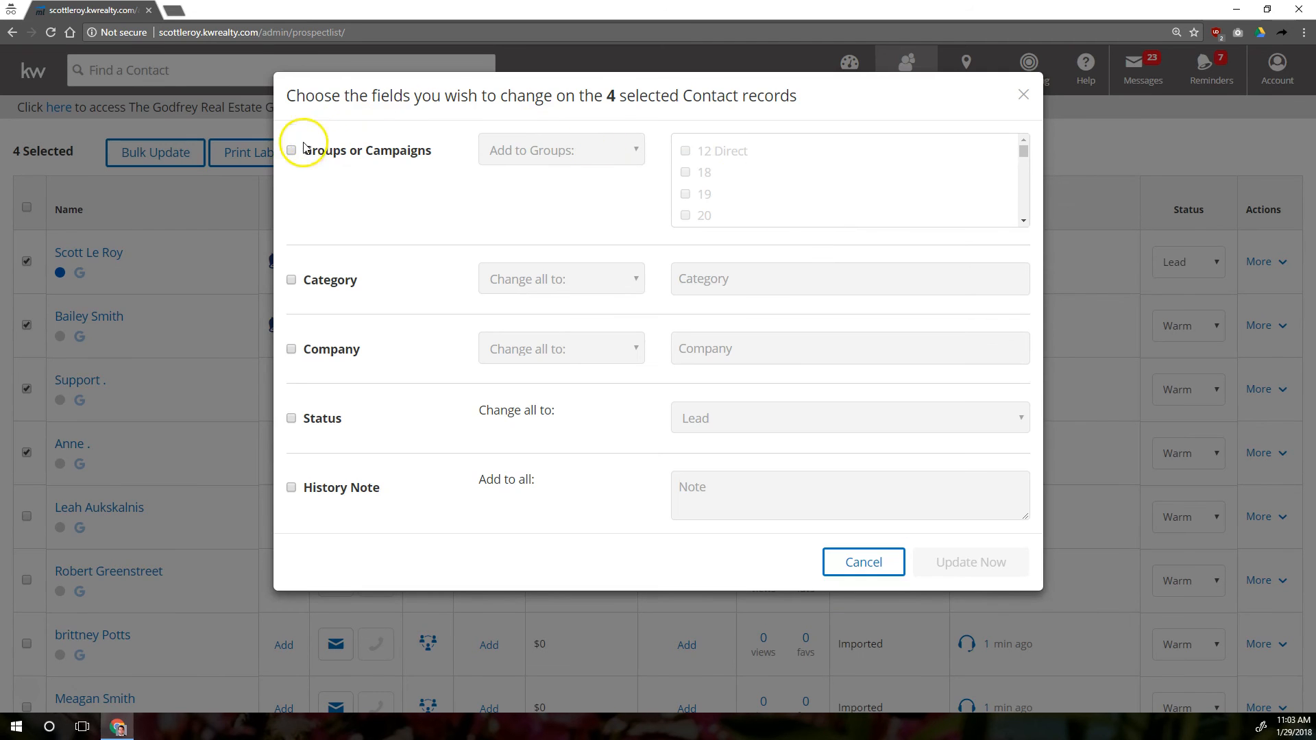
pyautogui.click(291, 150)
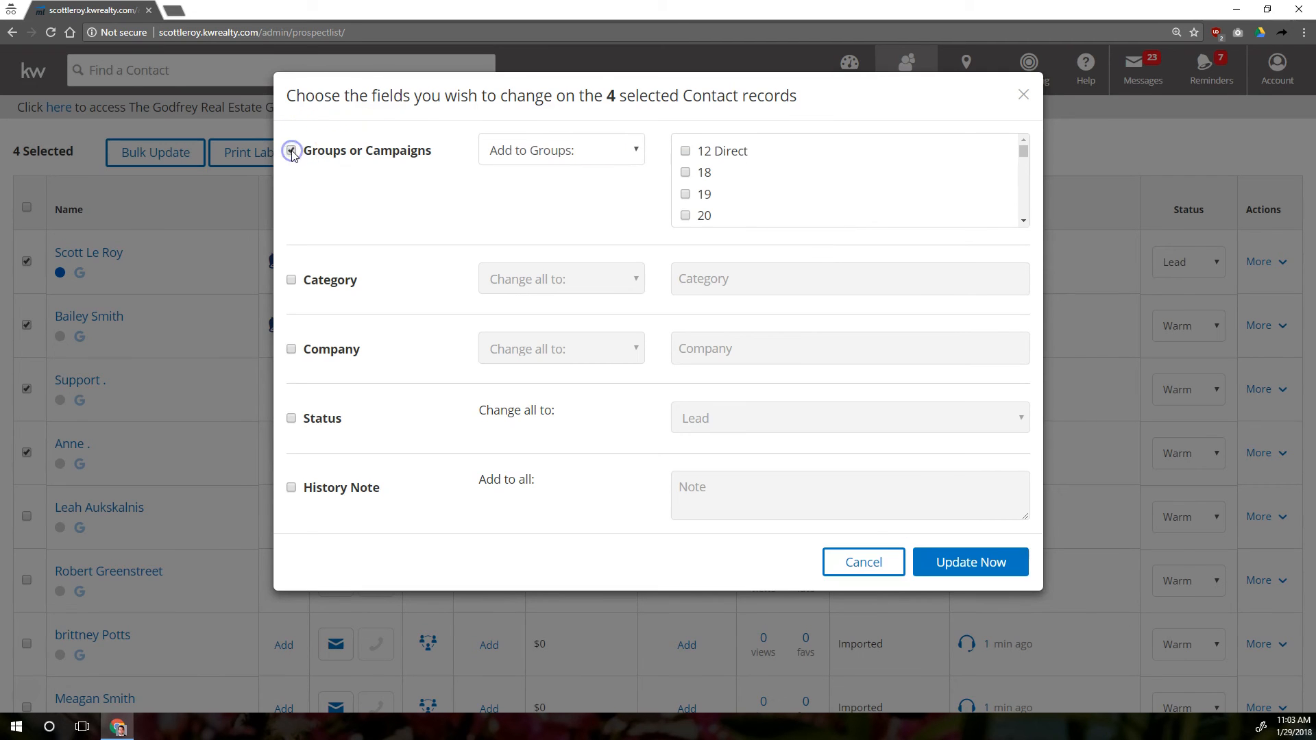
pyautogui.click(540, 150)
pyautogui.click(531, 240)
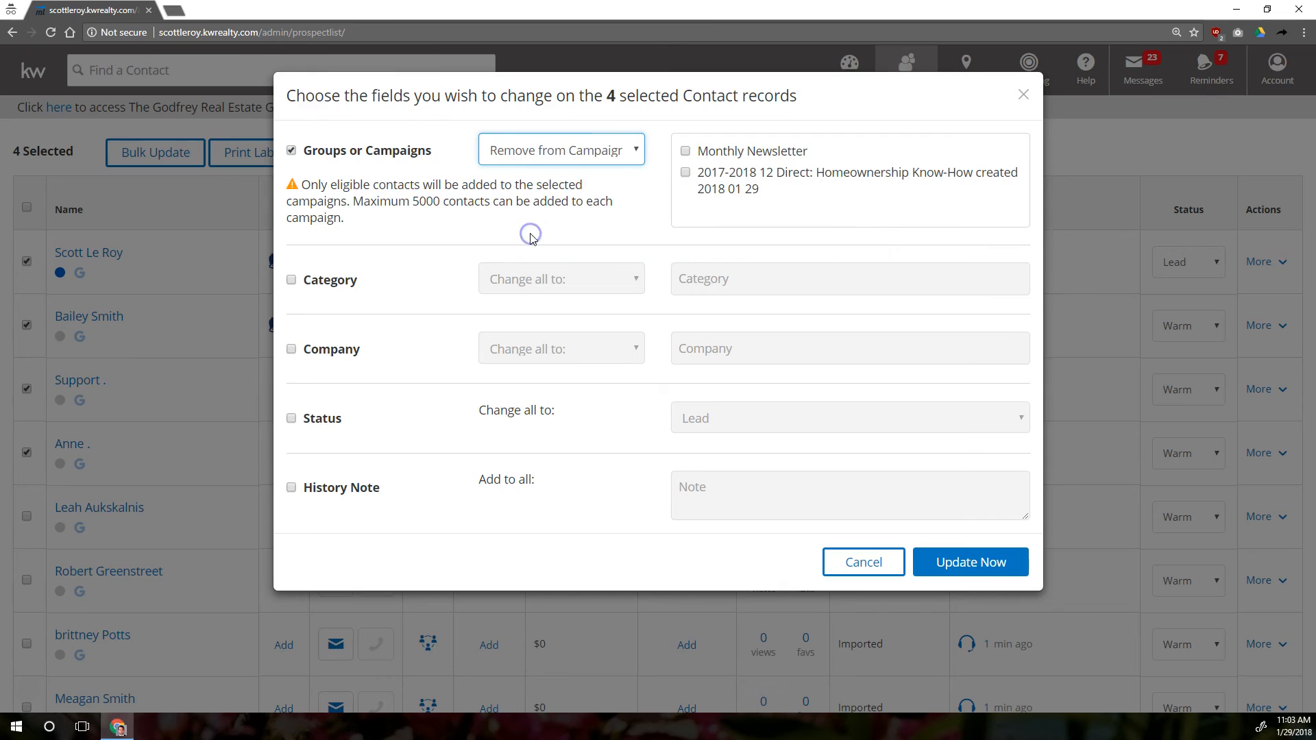
pyautogui.click(685, 174)
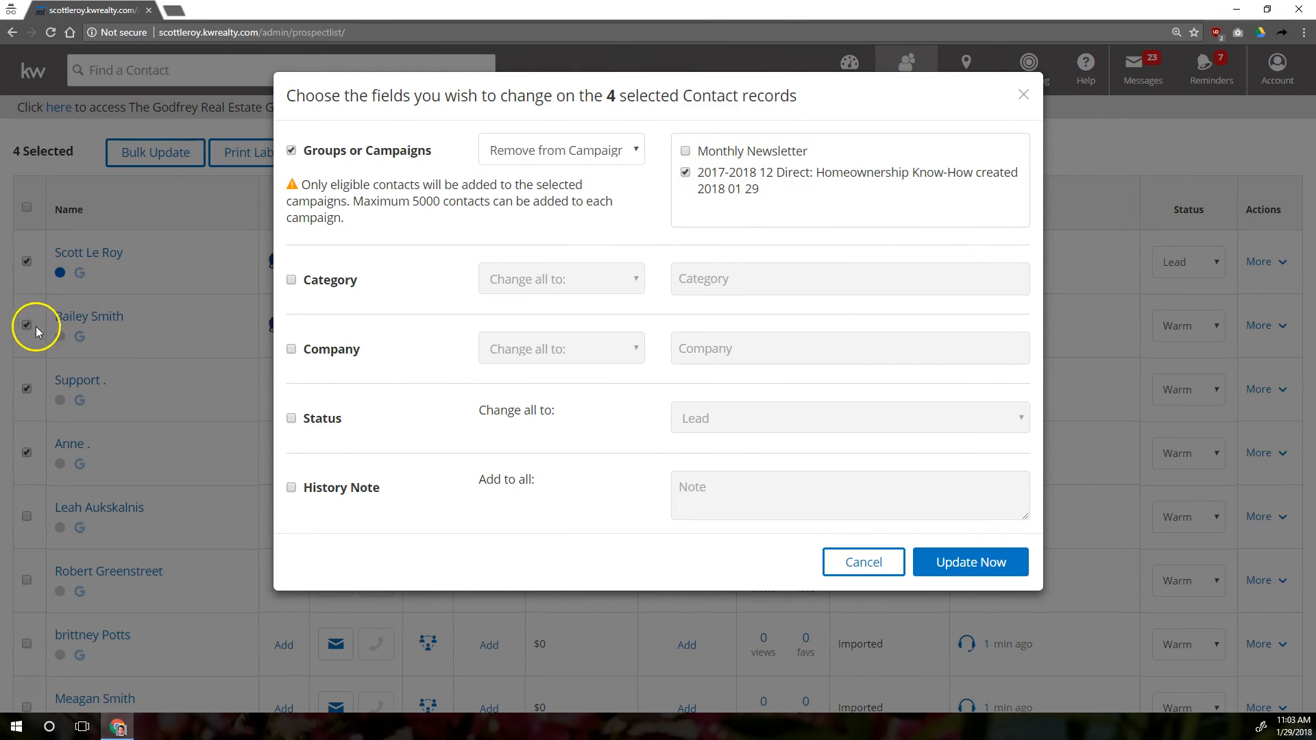
pyautogui.click(953, 561)
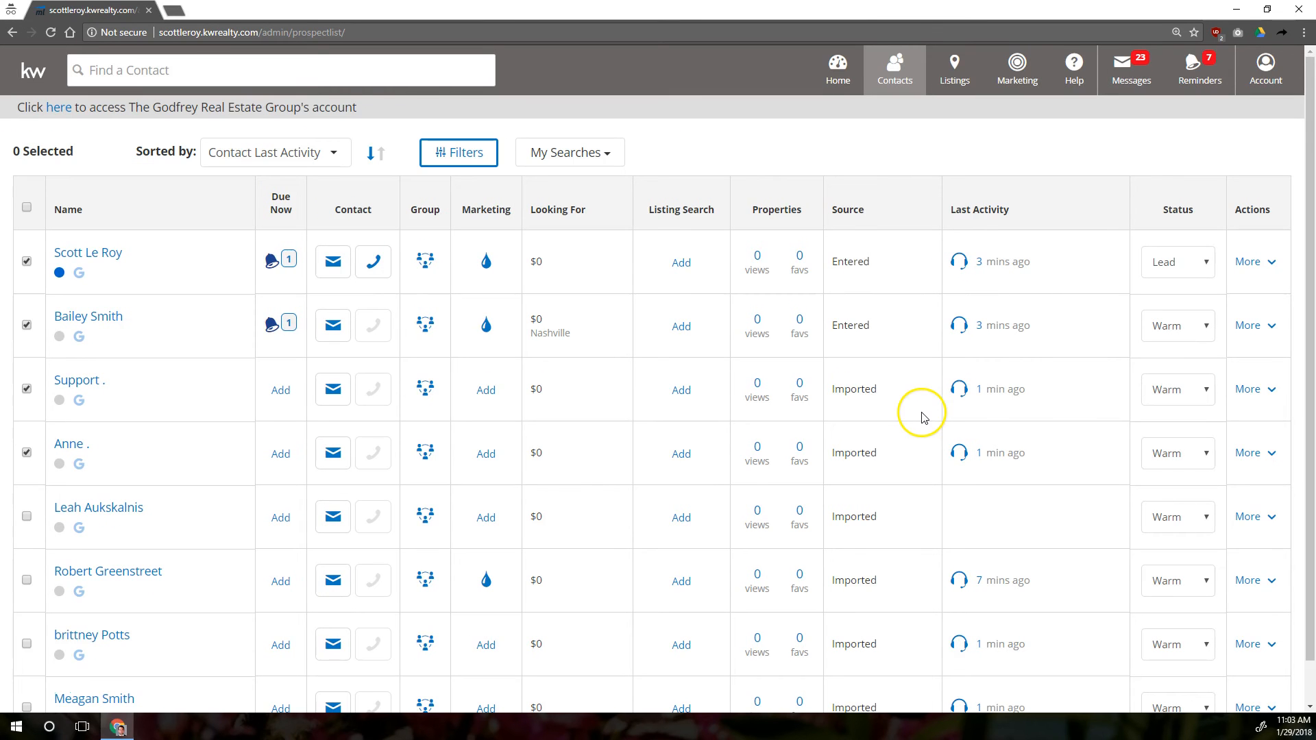
# Open the record of the last listed contact and examine the Campaigns section for assigned campaigns
pyautogui.scroll(-3, 233, 390)
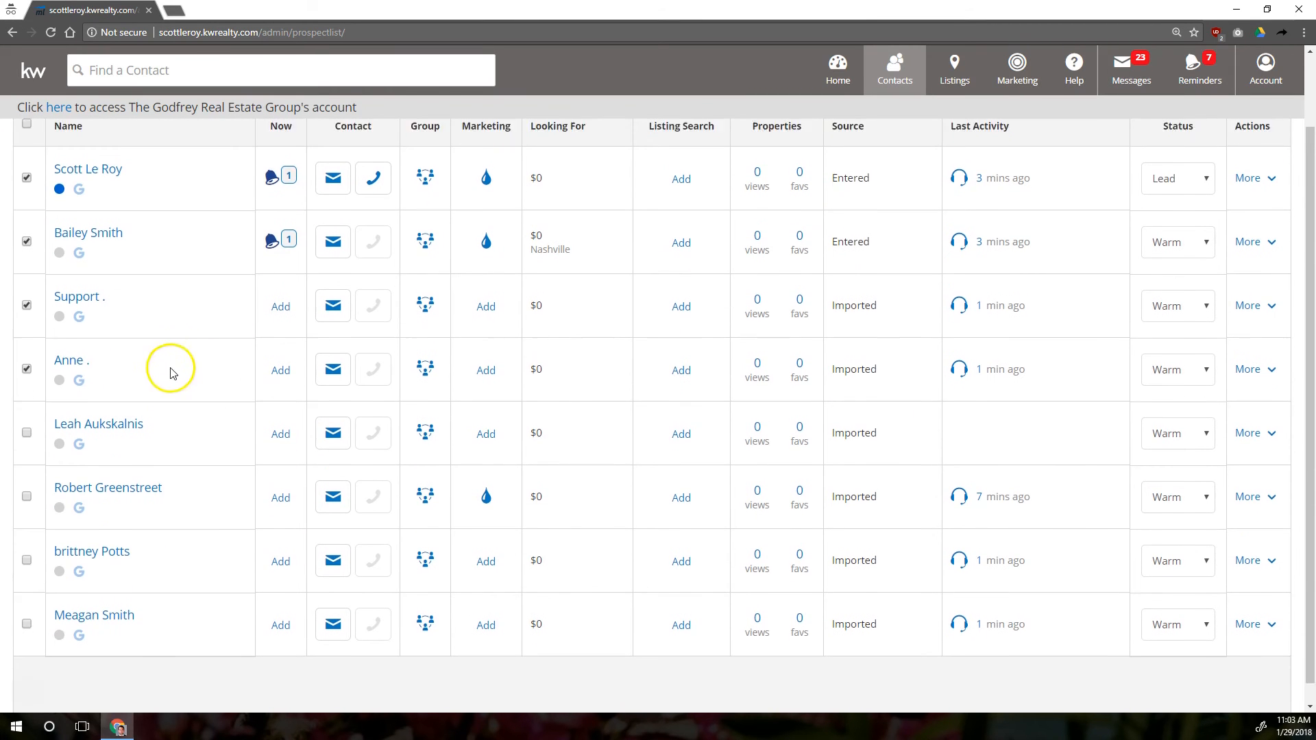
pyautogui.click(85, 597)
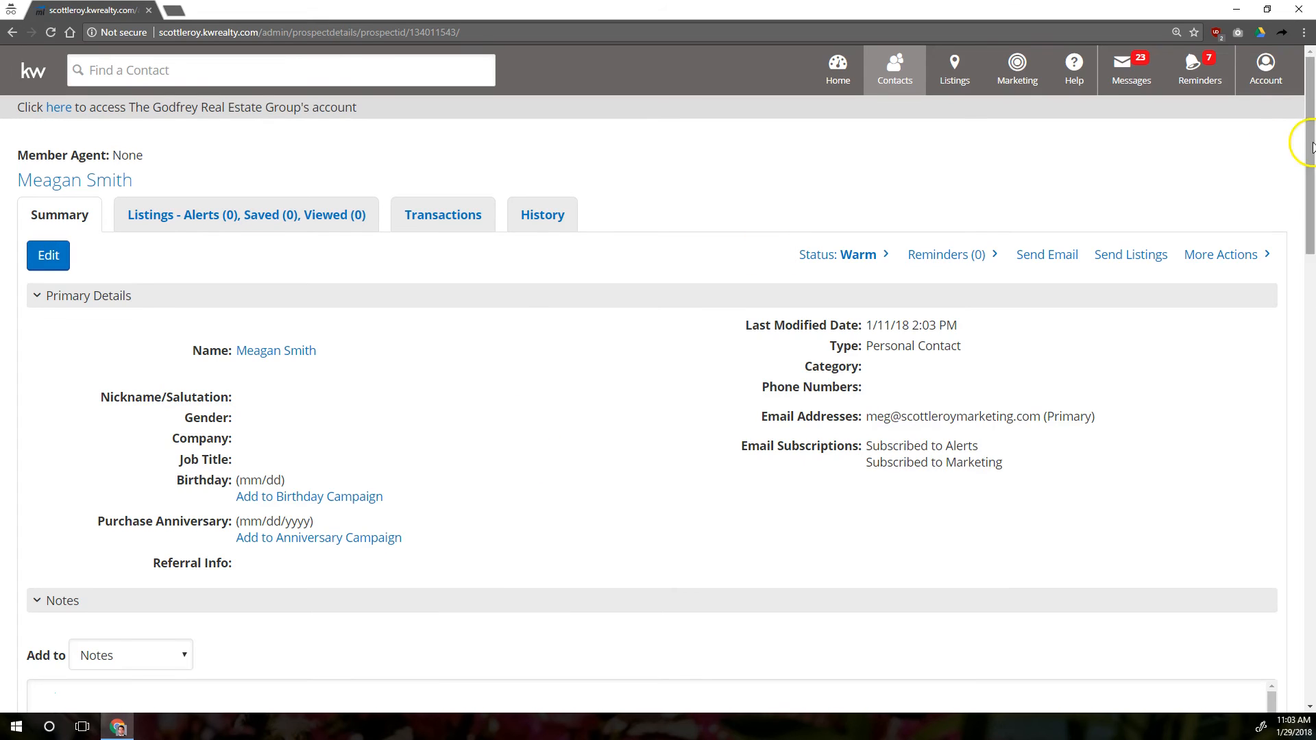
pyautogui.click(1235, 256)
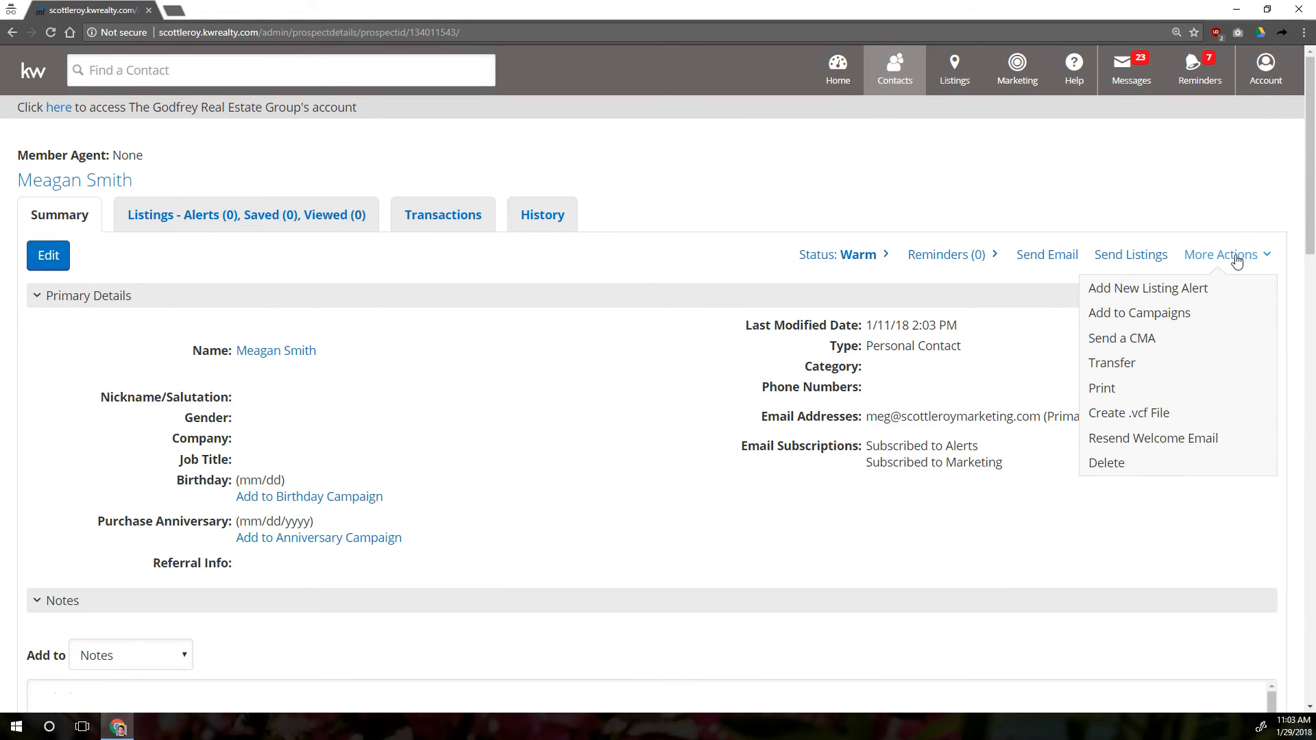
pyautogui.click(1235, 258)
pyautogui.scroll(-10, 290, 391)
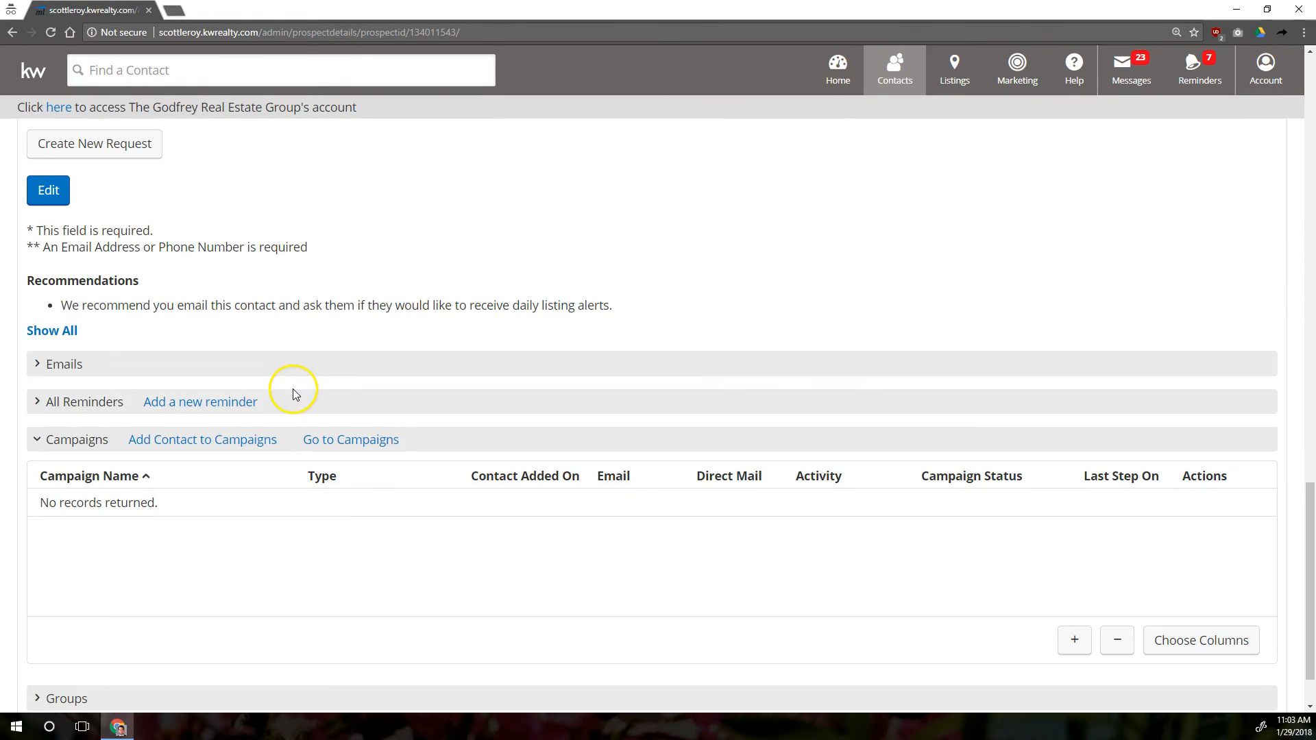
pyautogui.scroll(-1, 137, 459)
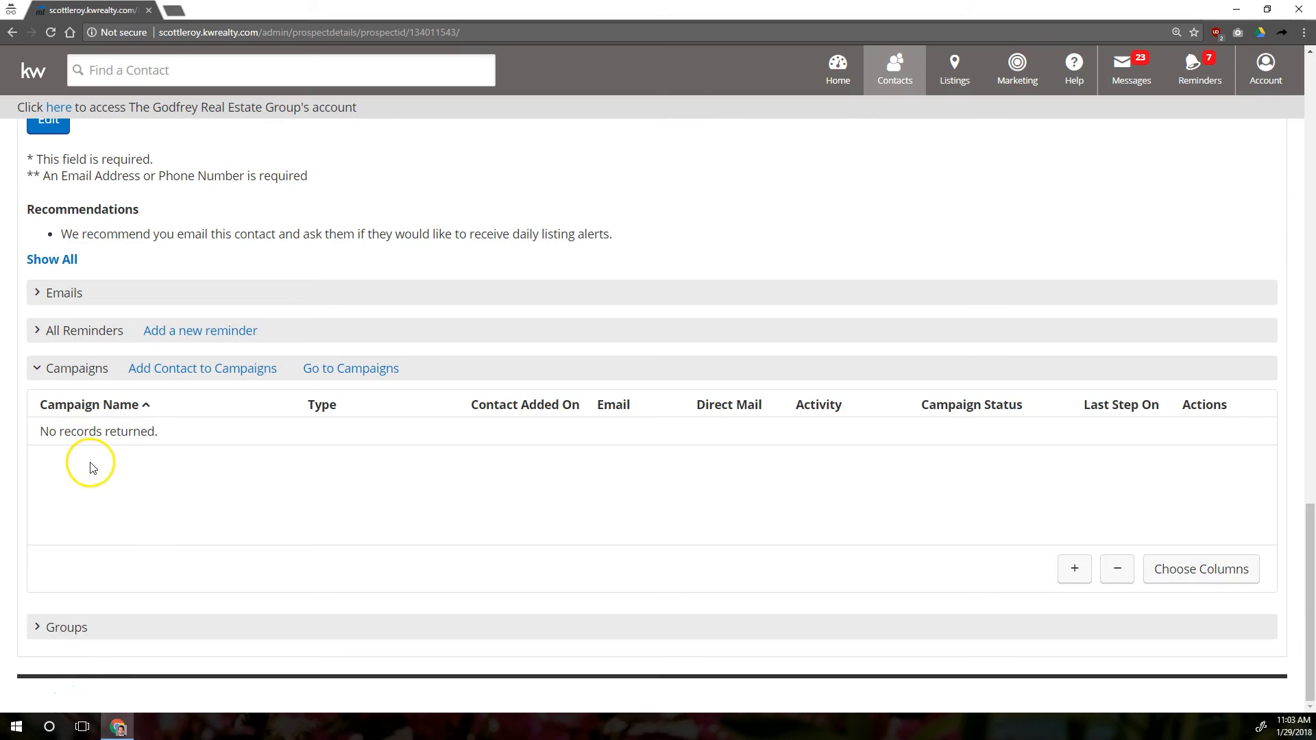
# Add this contact to the Monthly Newsletter campaign from the contact record, and remove the contact from that campaign again
pyautogui.click(206, 368)
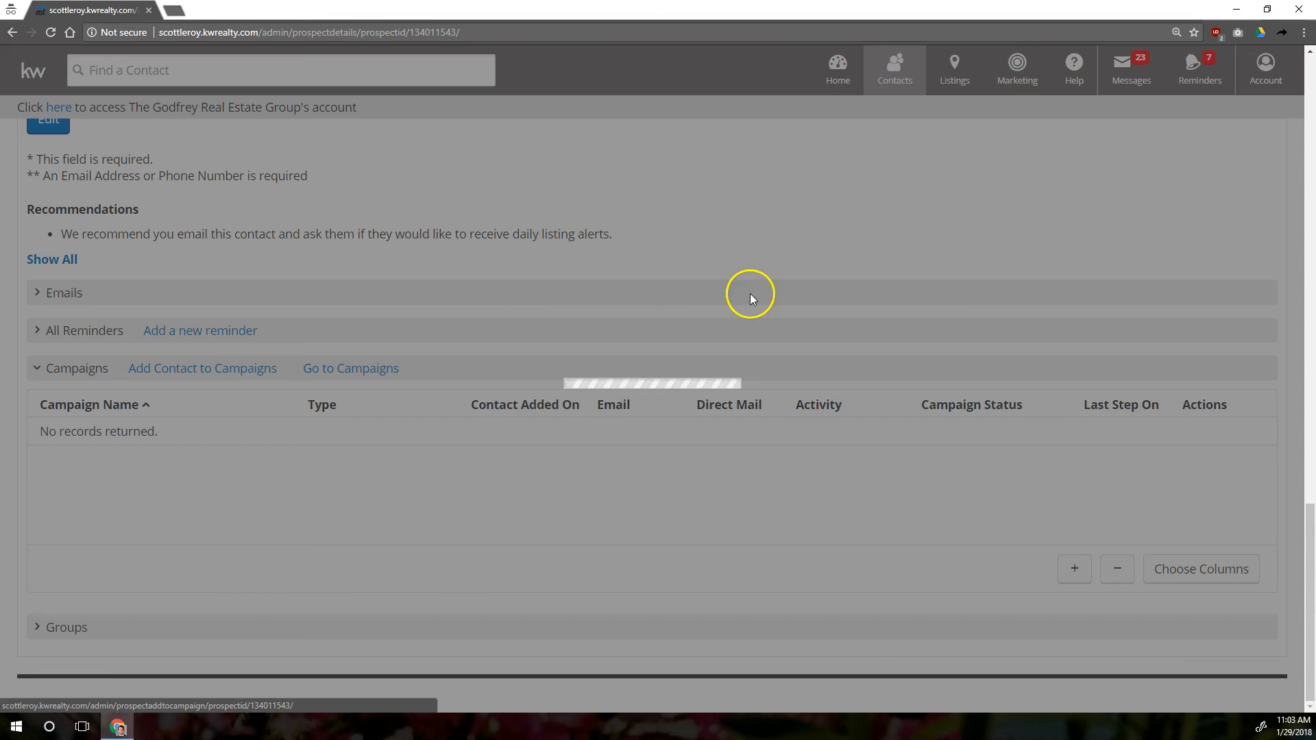
pyautogui.click(826, 384)
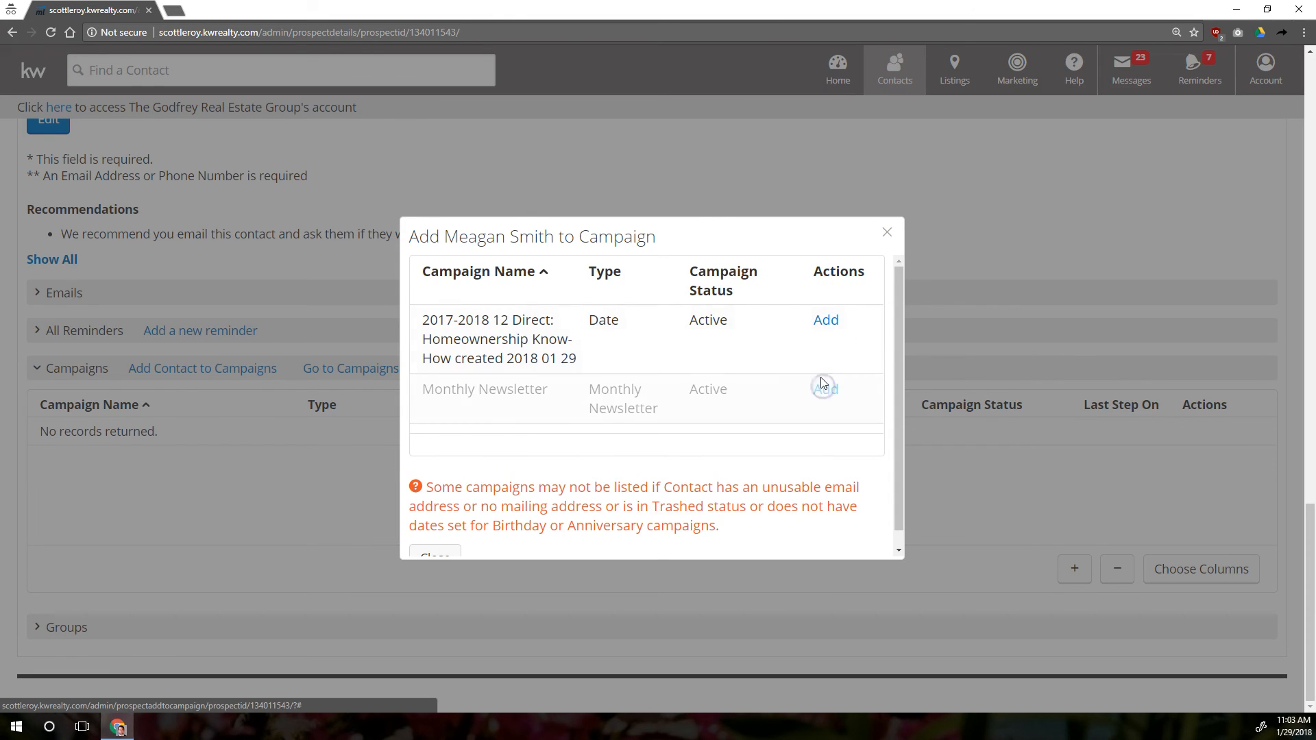
pyautogui.click(886, 231)
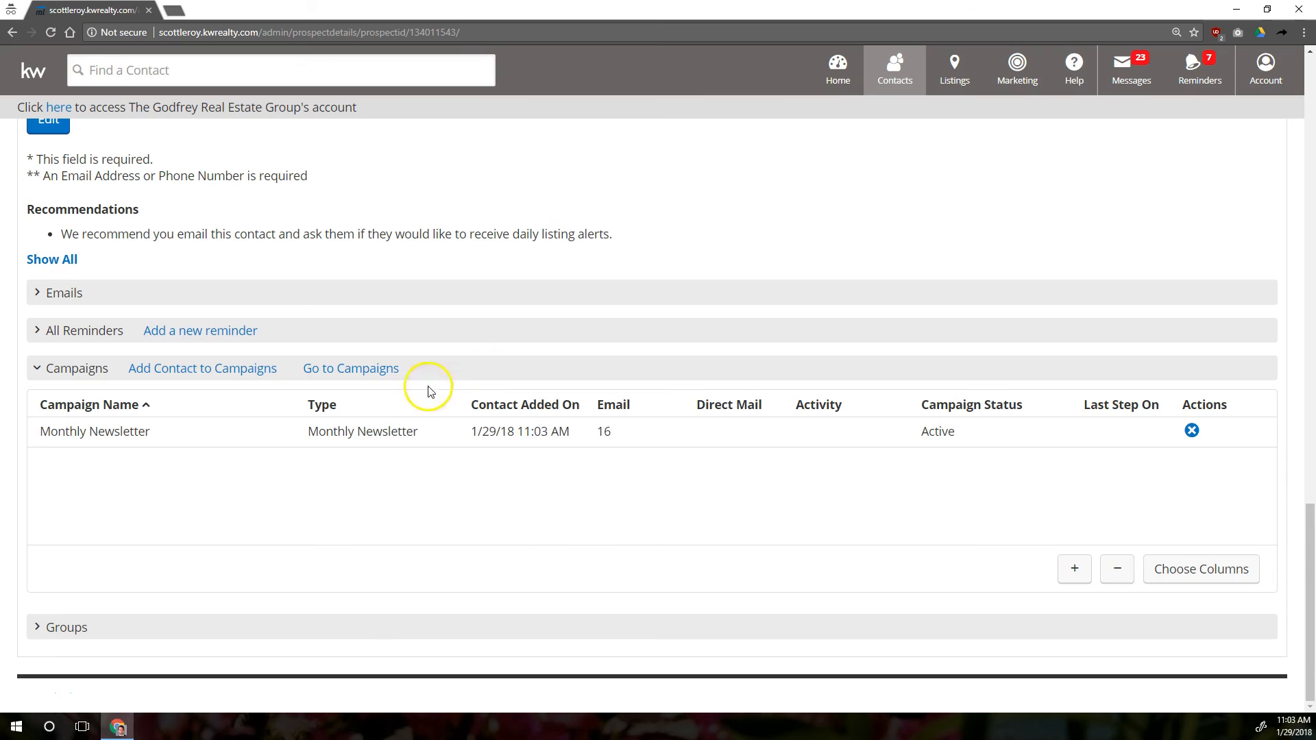
pyautogui.moveTo(43, 431); pyautogui.dragTo(200, 432)
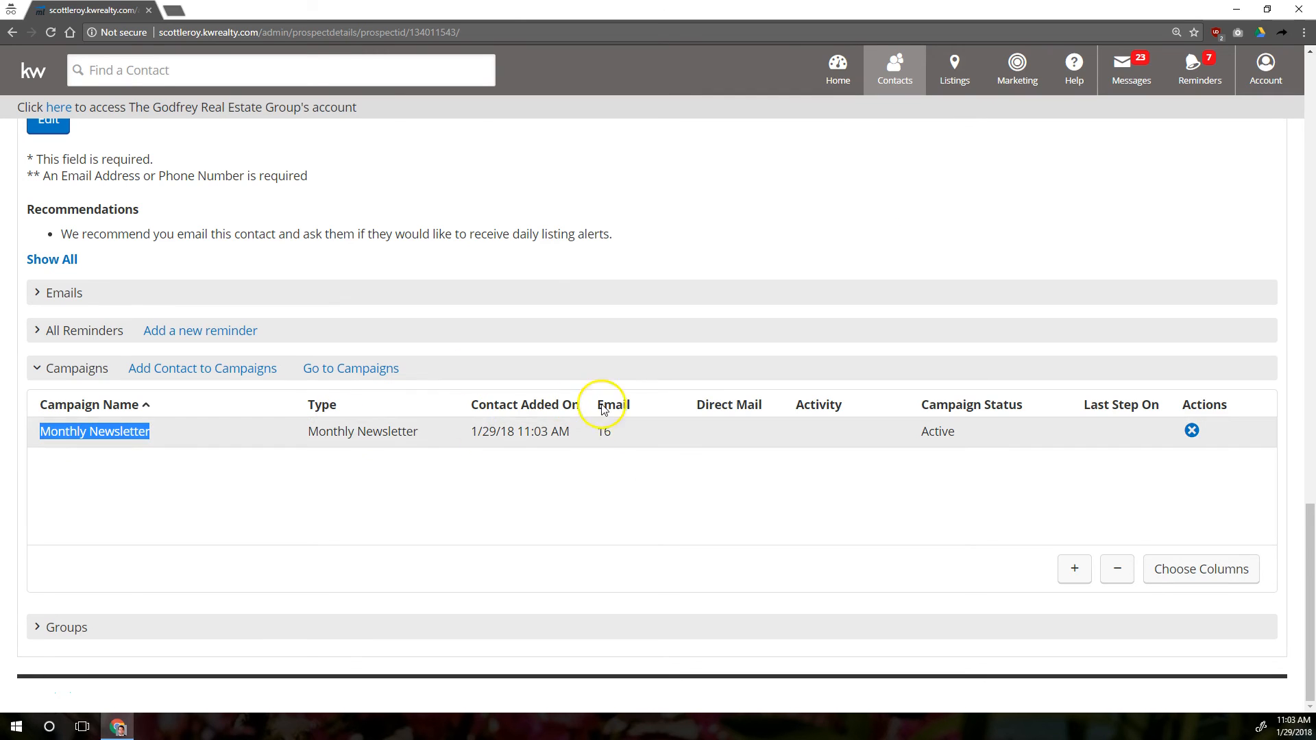
pyautogui.click(1192, 432)
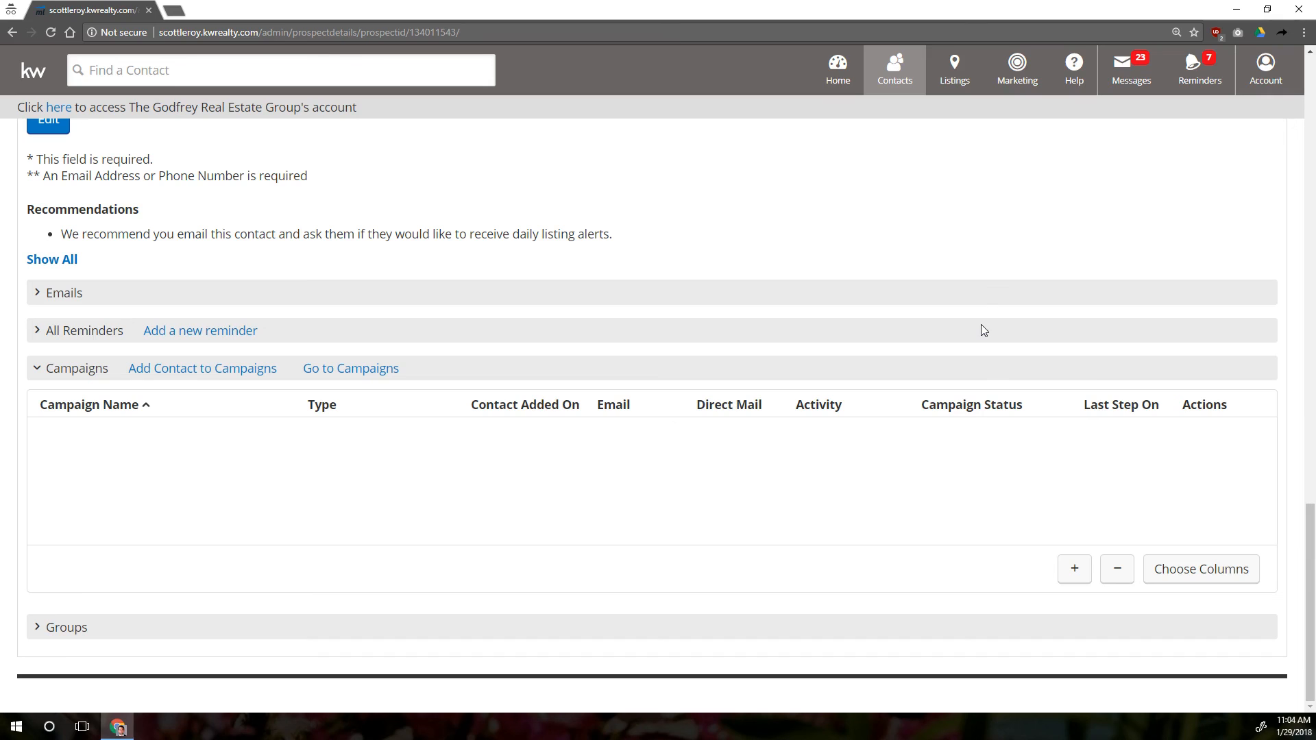
# Return to My Campaigns, open the Homeownership Know-How campaign, and view its steps down to the final activity
pyautogui.click(1010, 85)
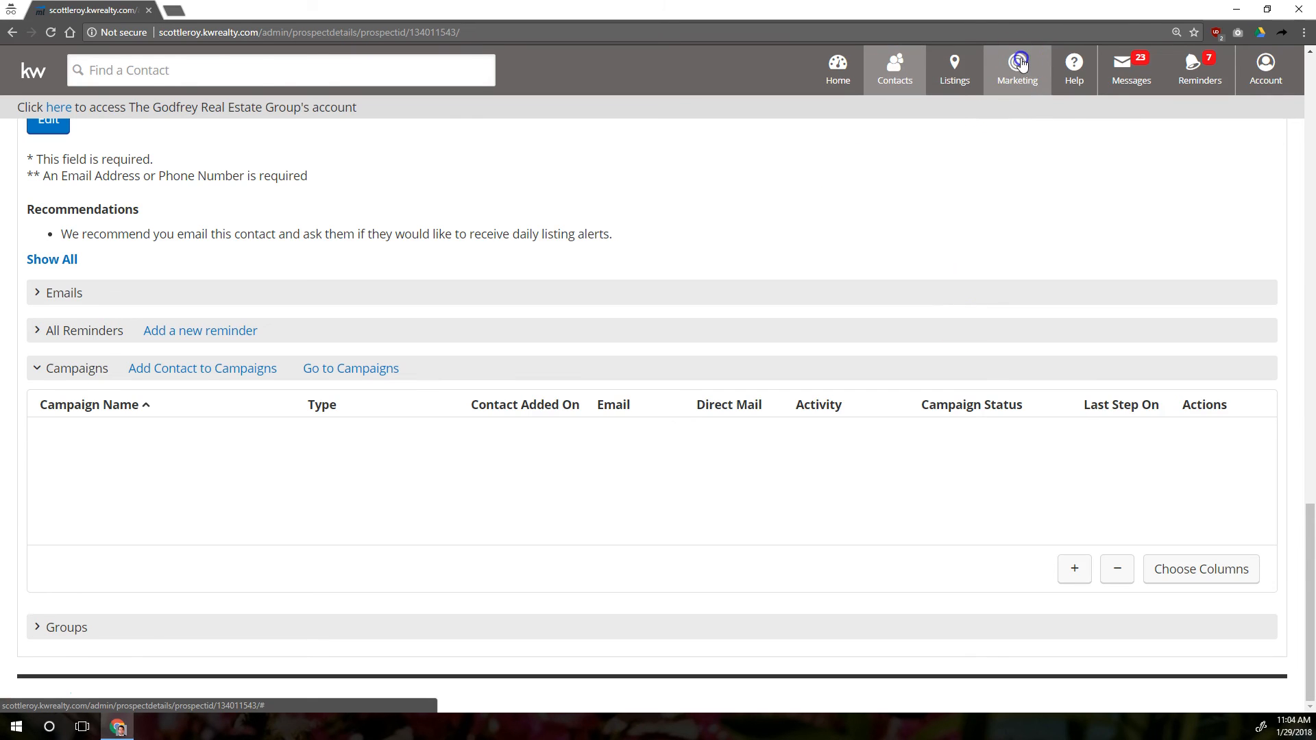
pyautogui.click(1033, 147)
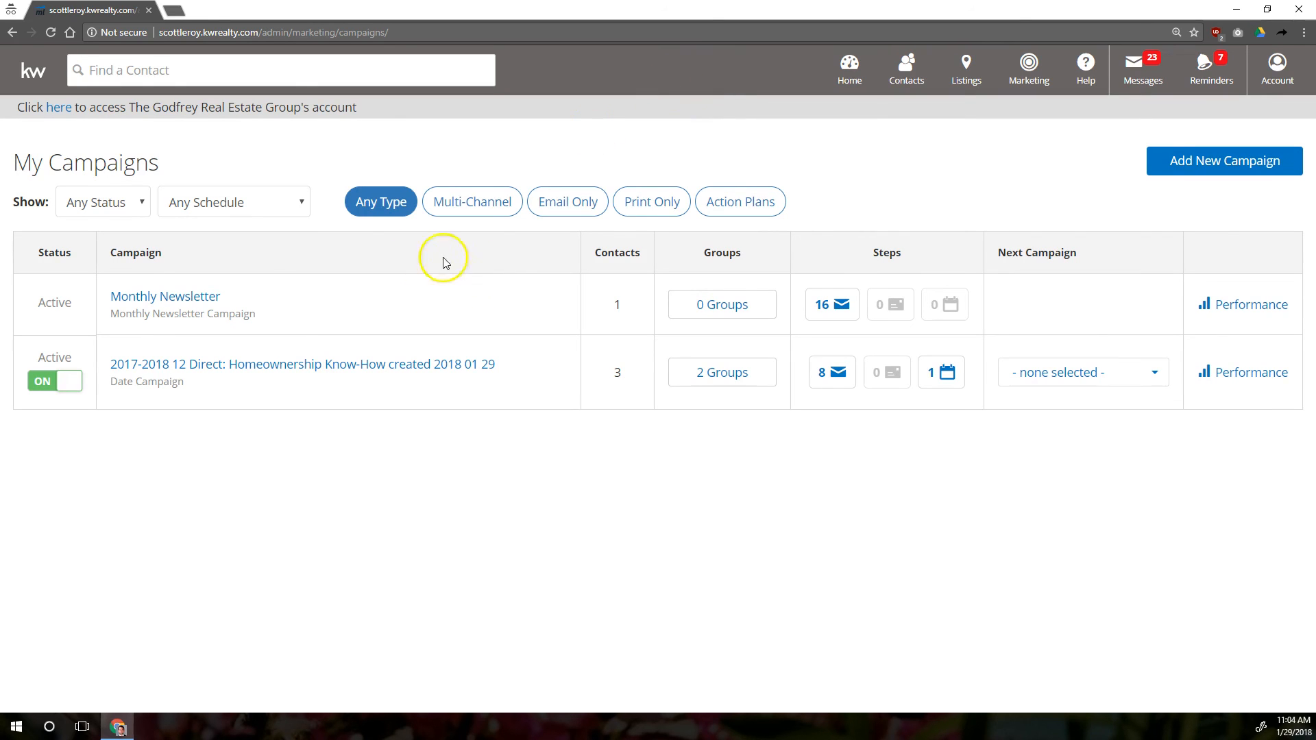
pyautogui.click(152, 364)
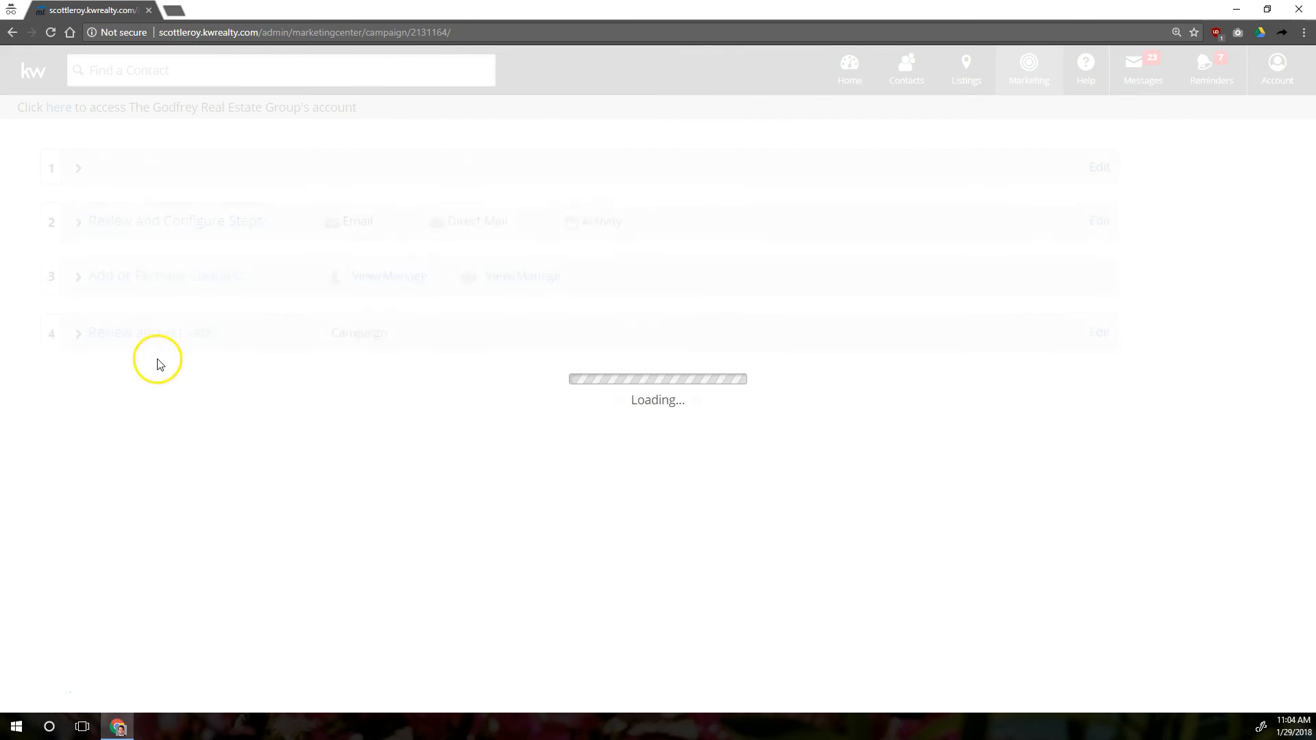
pyautogui.scroll(-20, 882, 411)
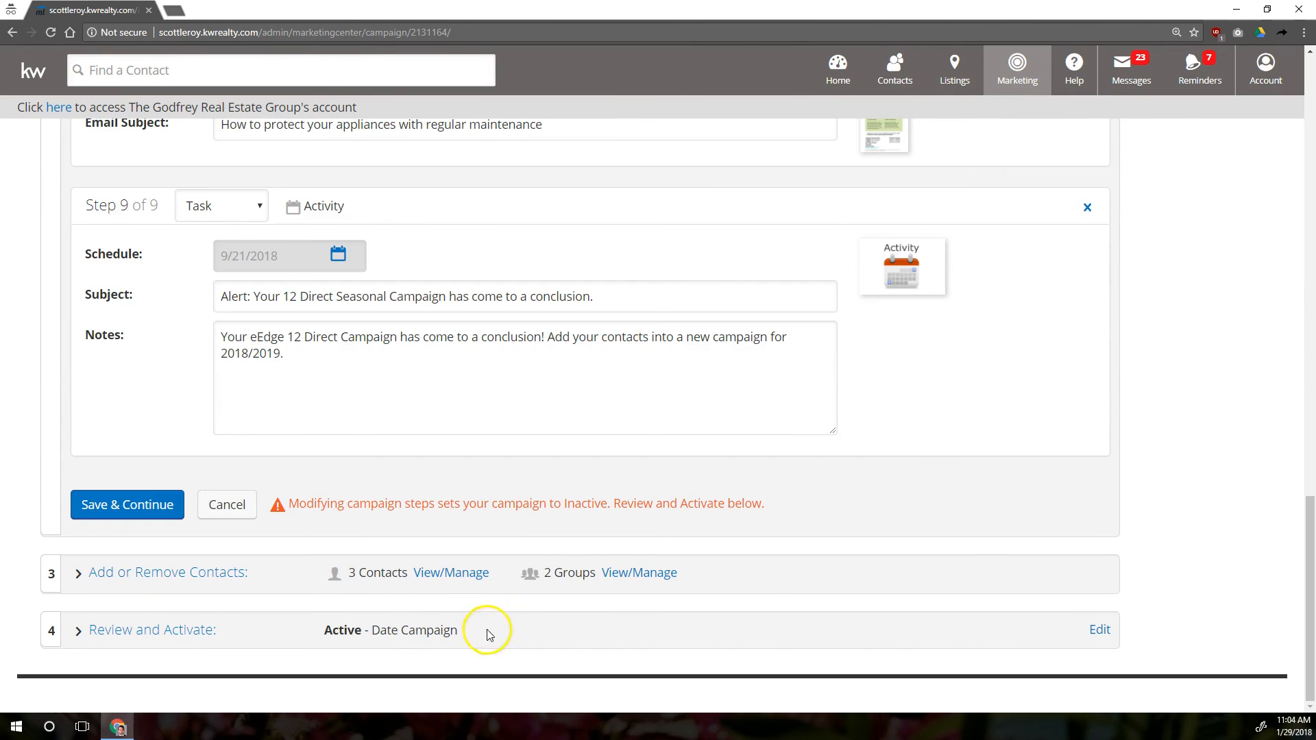
# Accept the recipient opt-in statement under Review and Activate, and expand the campaign's Review and Configure Steps section
pyautogui.click(1099, 631)
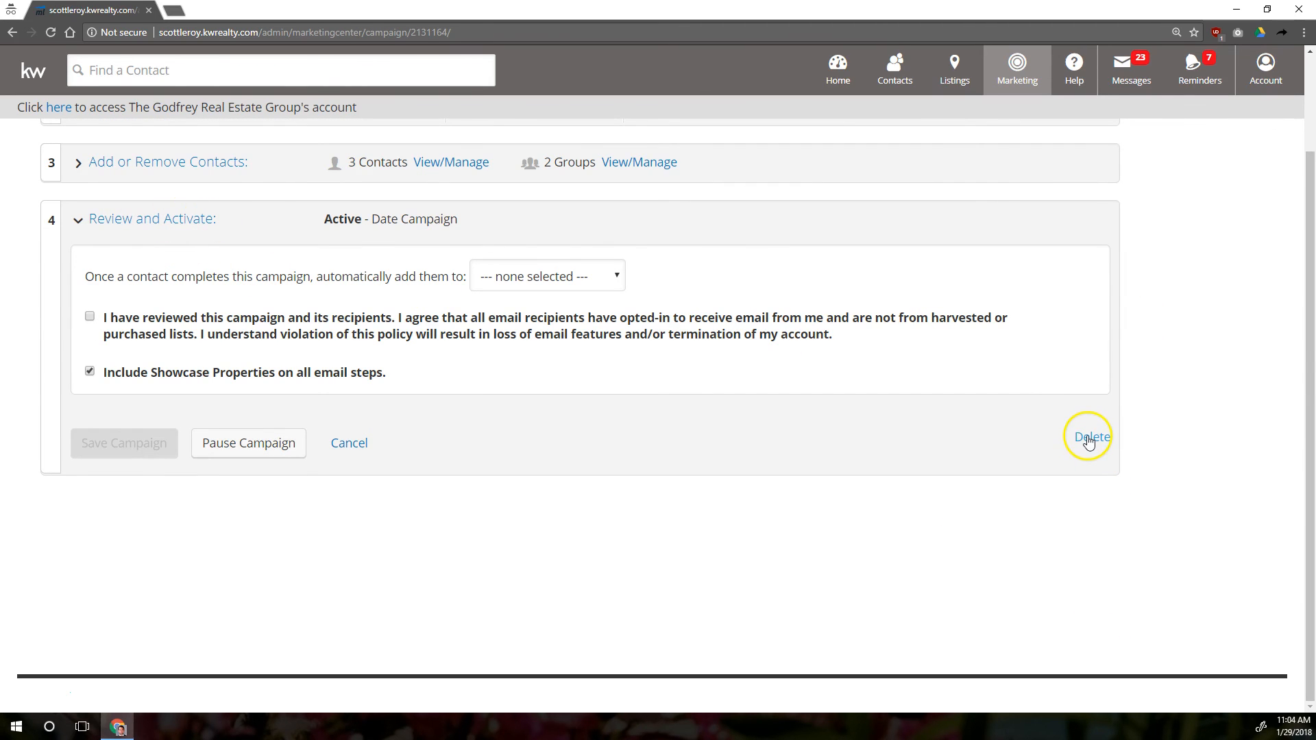
pyautogui.click(956, 324)
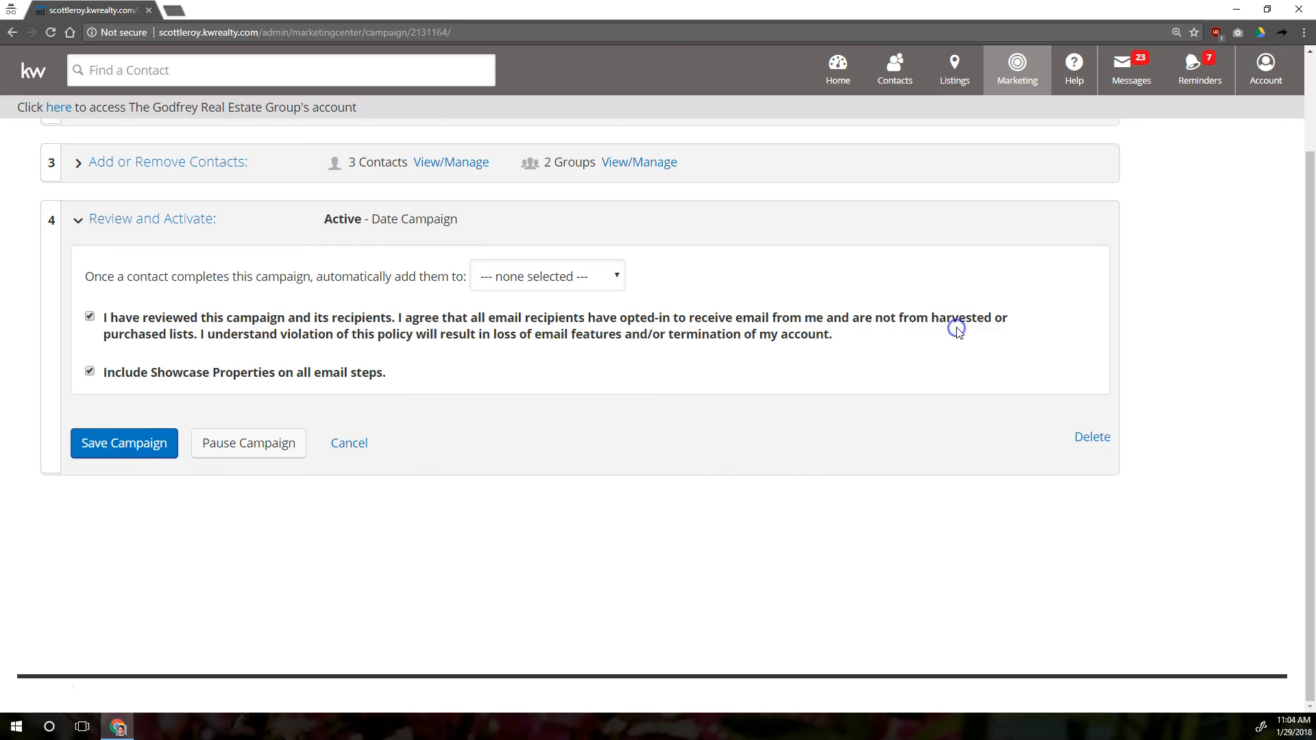
pyautogui.scroll(2, 870, 245)
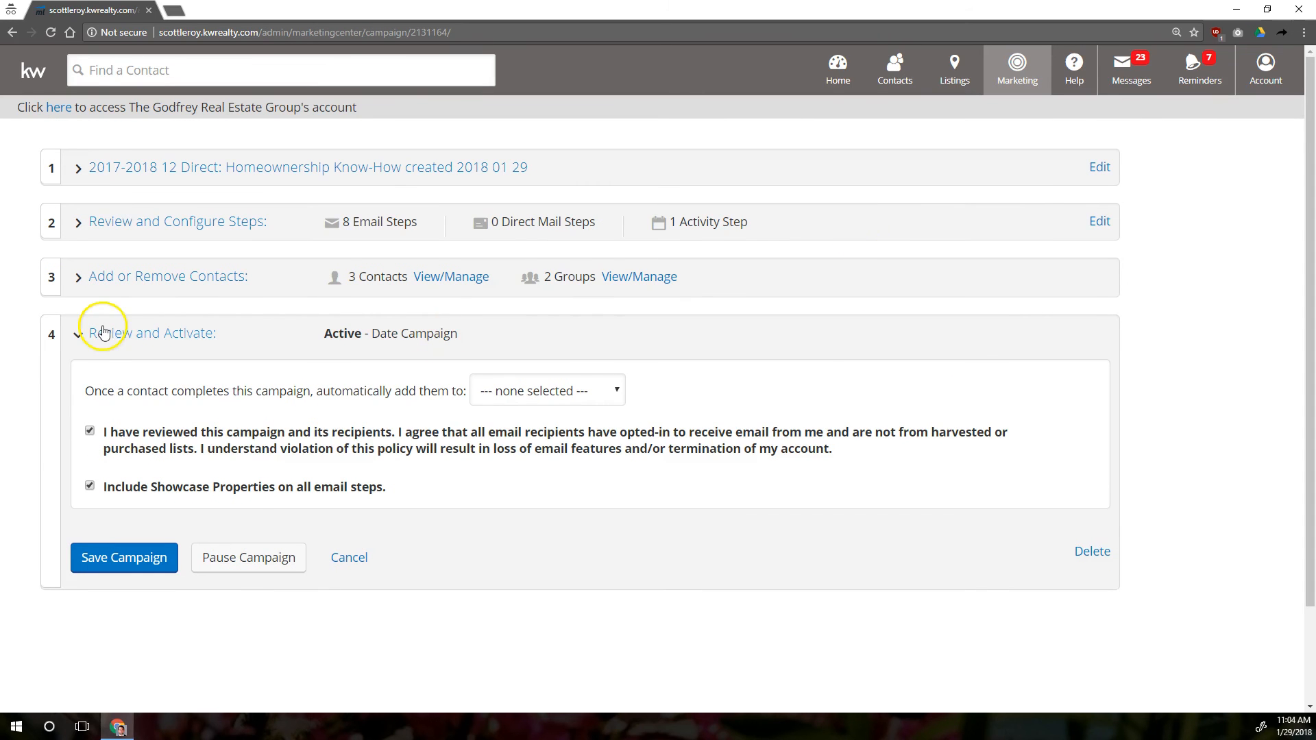
pyautogui.click(144, 220)
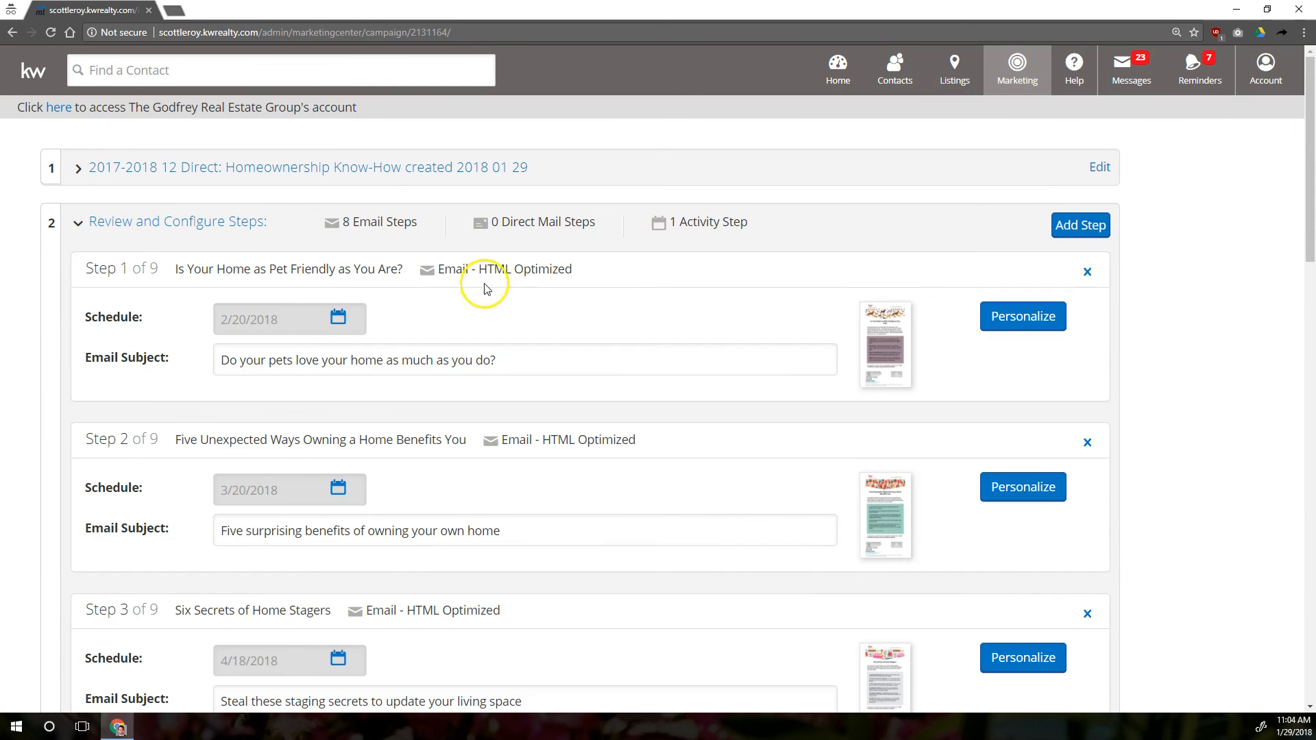
# Change the Step 1 email subject to "Do your pets love your home as much as you?" and save the campaign steps
pyautogui.moveTo(532, 361); pyautogui.dragTo(473, 364)
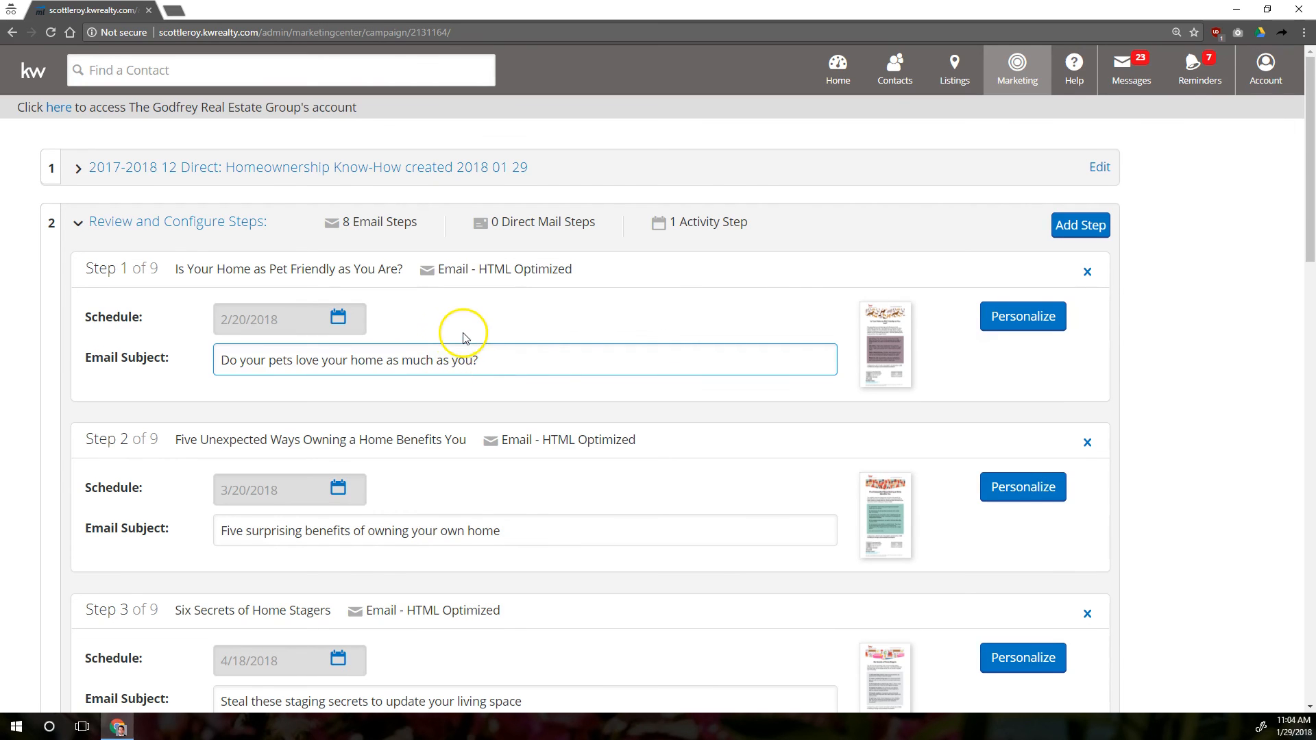
pyautogui.scroll(-20, 241, 505)
pyautogui.click(144, 512)
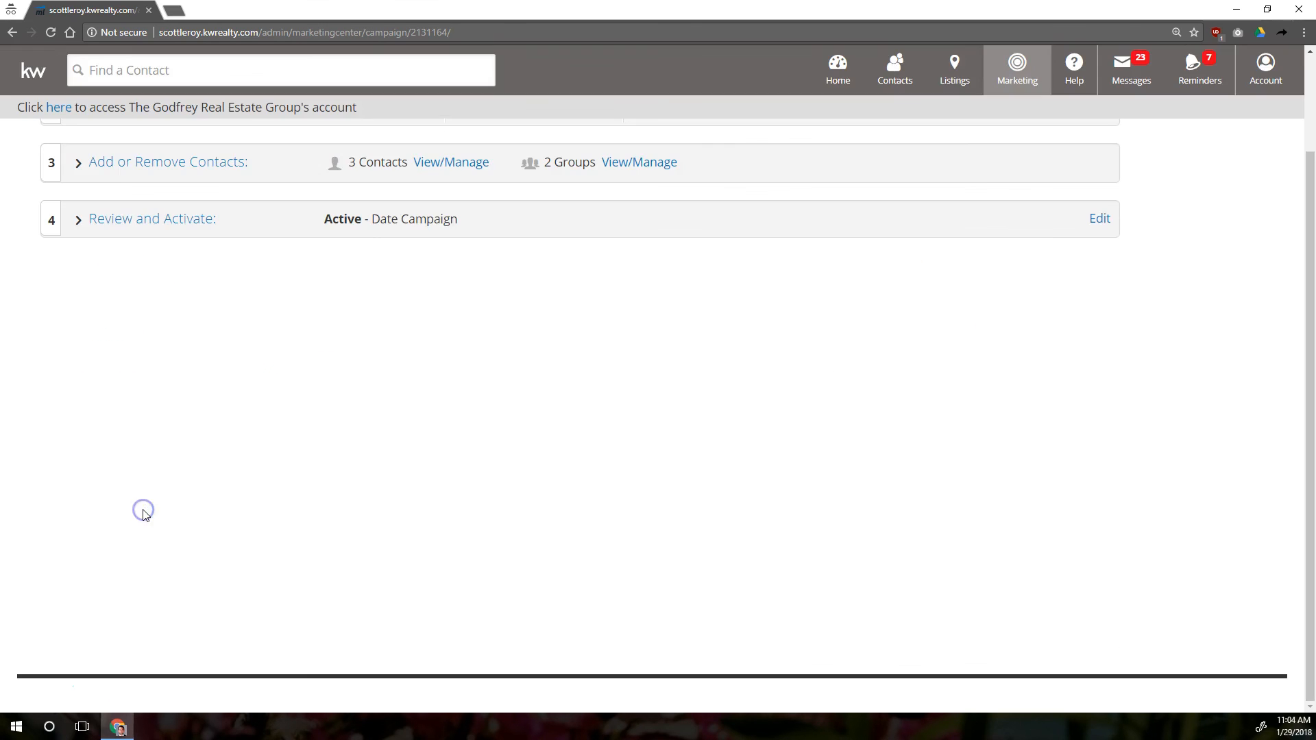
# View the campaign's Review and Activate section, and return to My Campaigns to check the Homeownership Know-How campaign's status
pyautogui.click(158, 218)
pyautogui.click(669, 429)
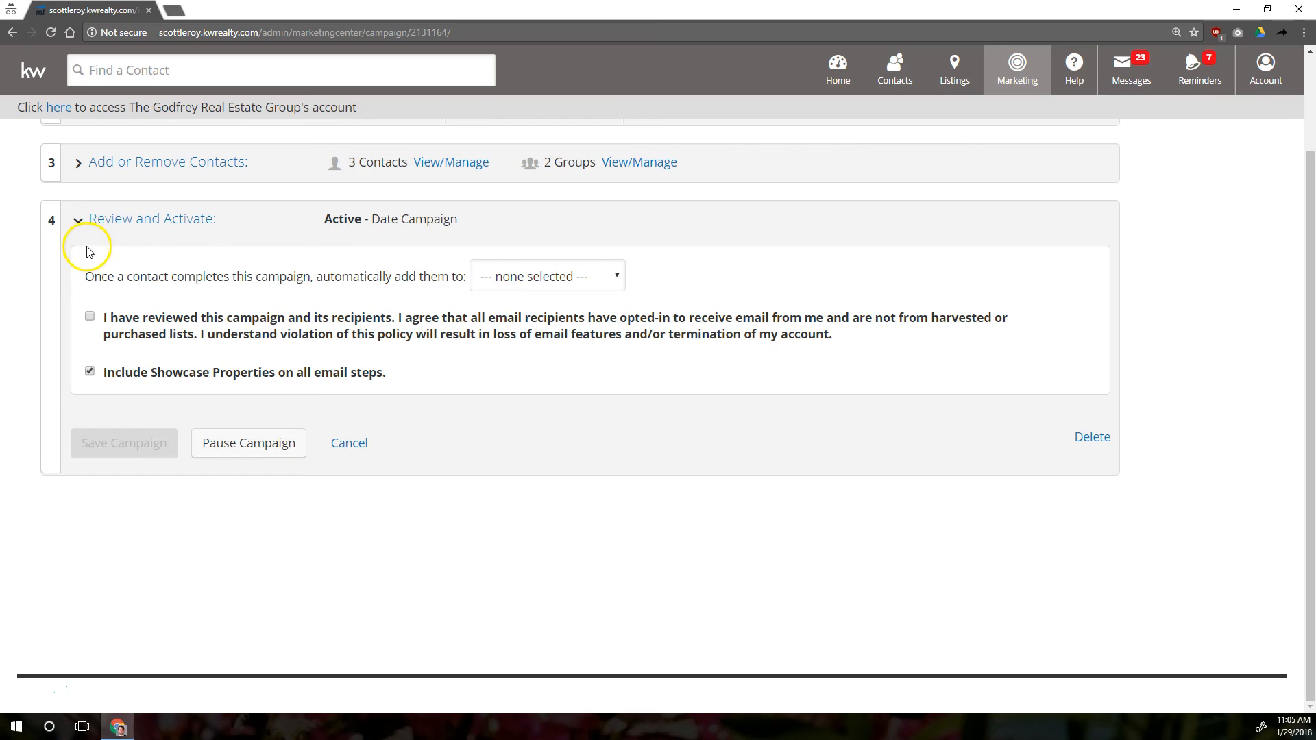
pyautogui.scroll(2, 181, 257)
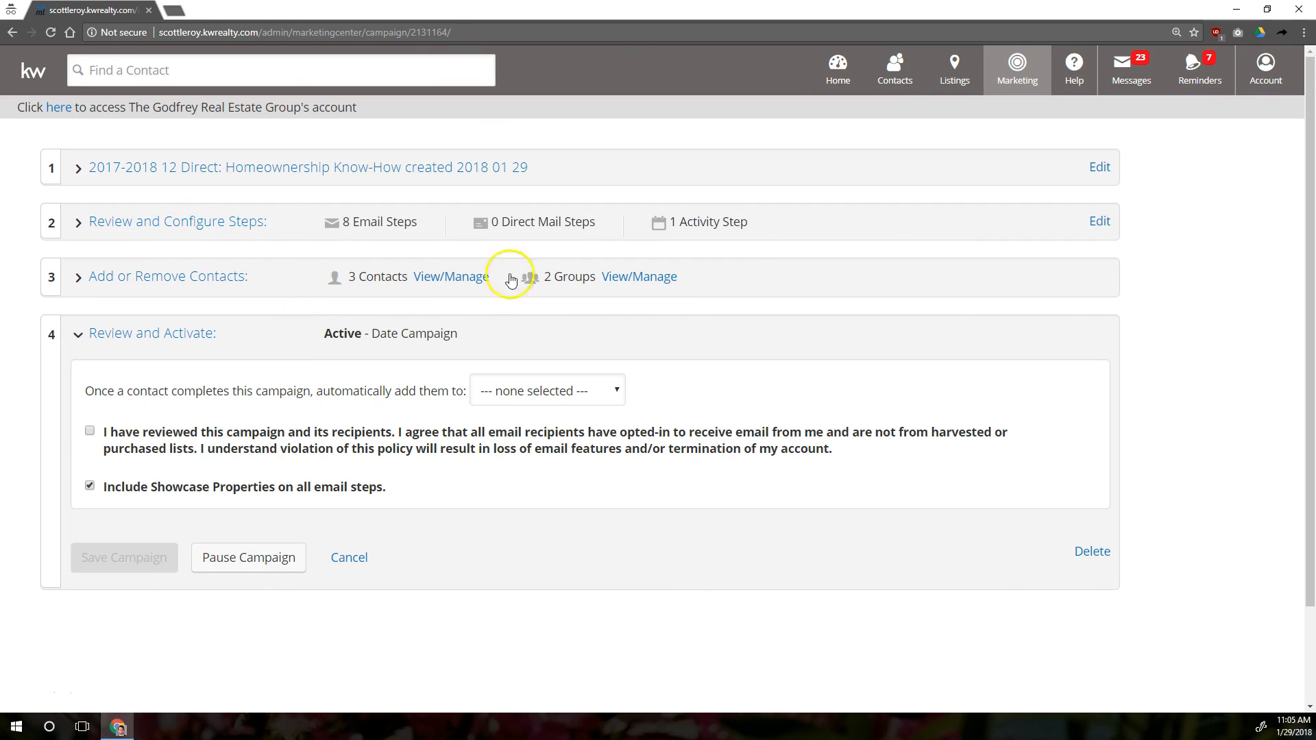
pyautogui.moveTo(1026, 76)
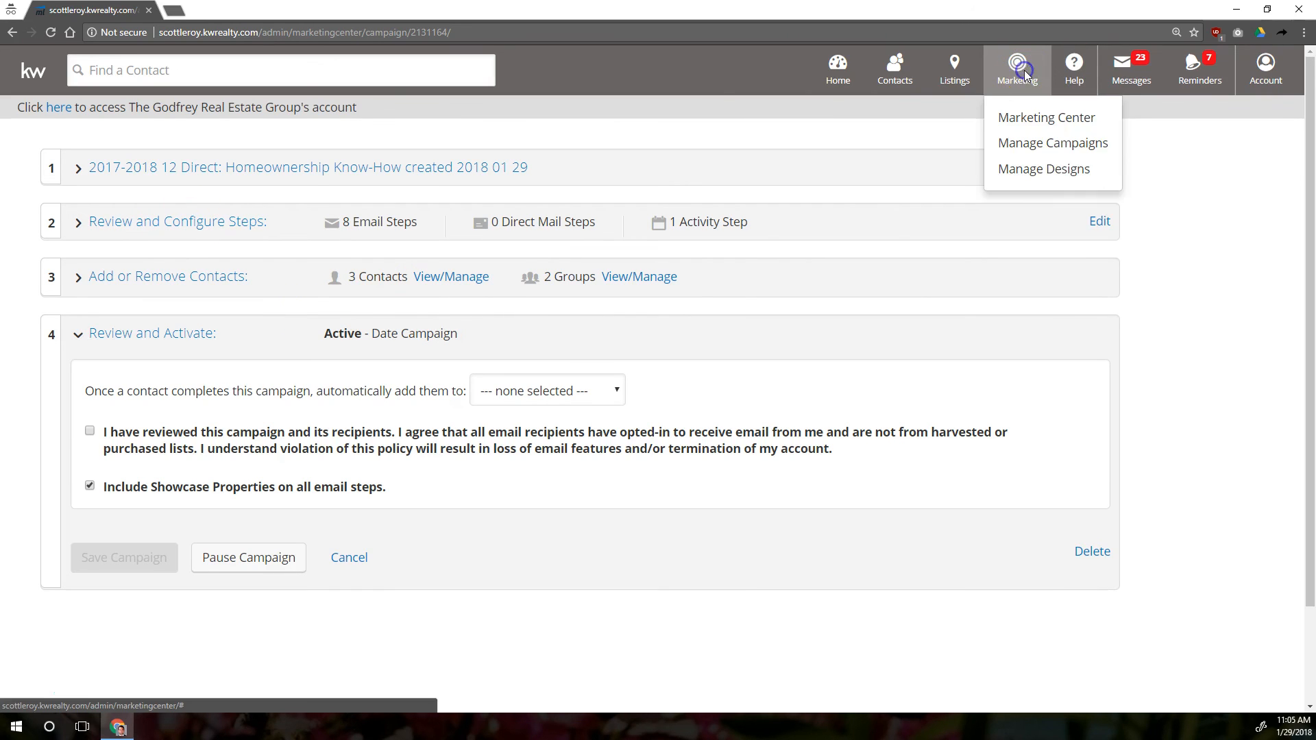
pyautogui.click(1015, 139)
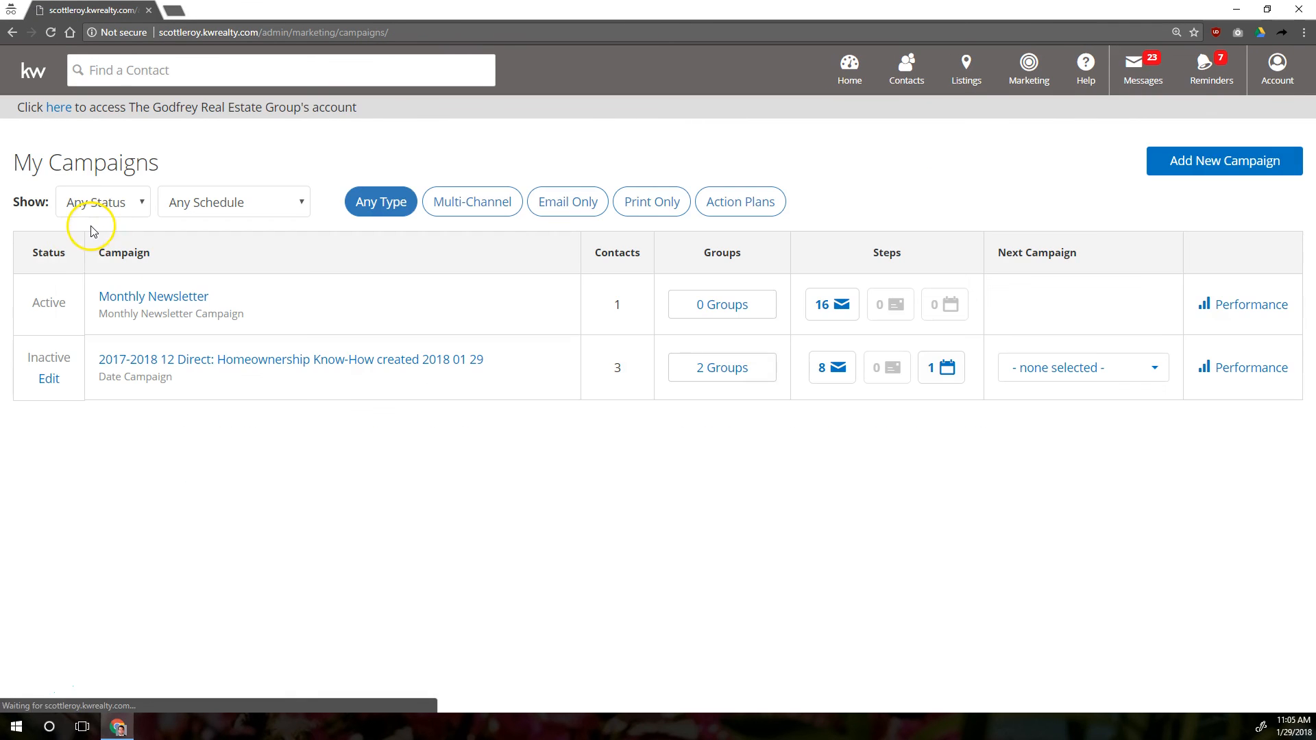
pyautogui.moveTo(28, 357); pyautogui.dragTo(49, 358)
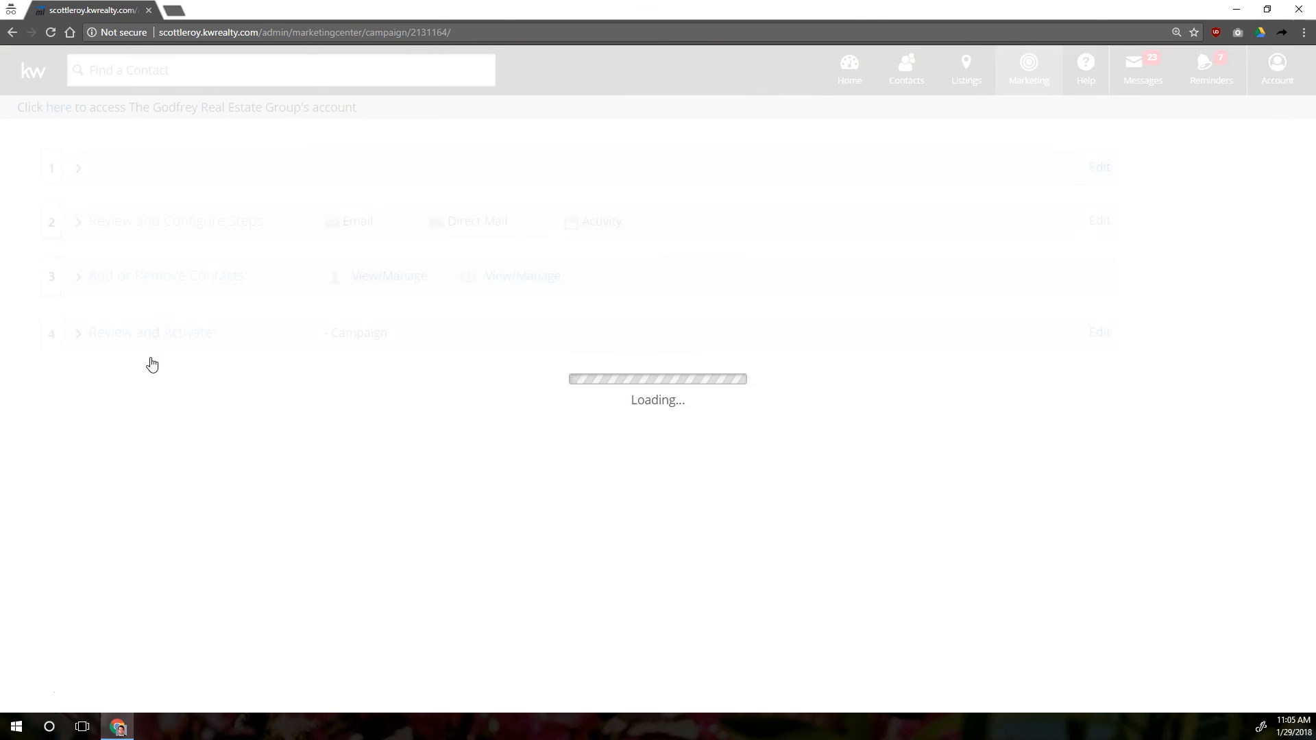
# In the Homeownership Know-How campaign's Review and Activate section, accept the recipient opt-in statement and activate the campaign
pyautogui.scroll(-20, 117, 367)
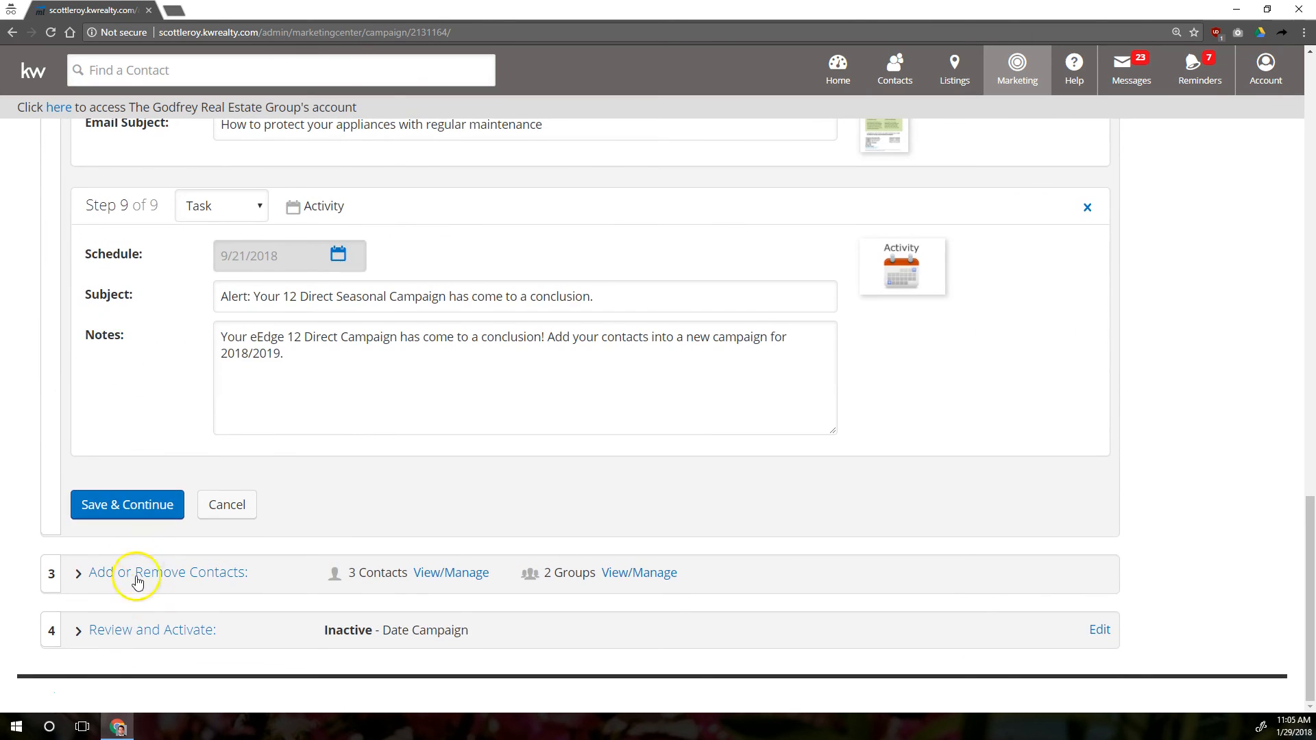
pyautogui.click(121, 637)
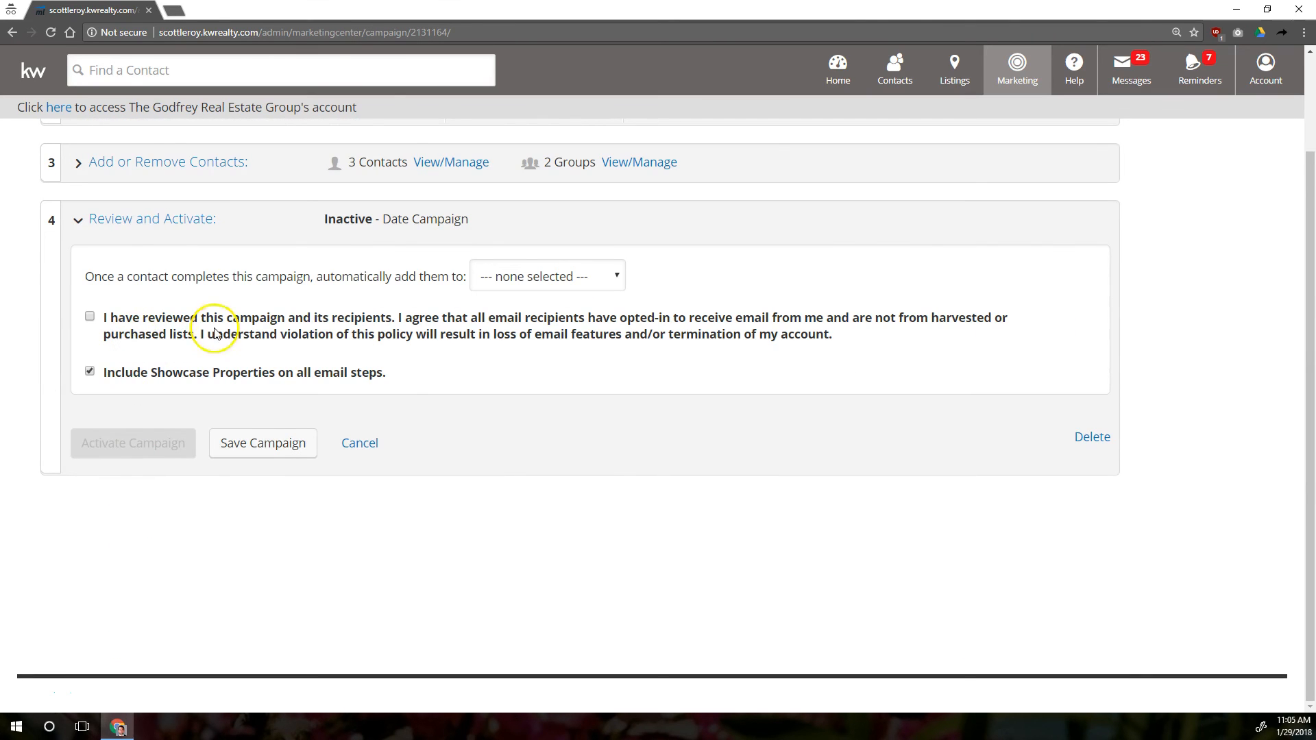
pyautogui.click(89, 319)
pyautogui.moveTo(103, 317); pyautogui.dragTo(369, 312)
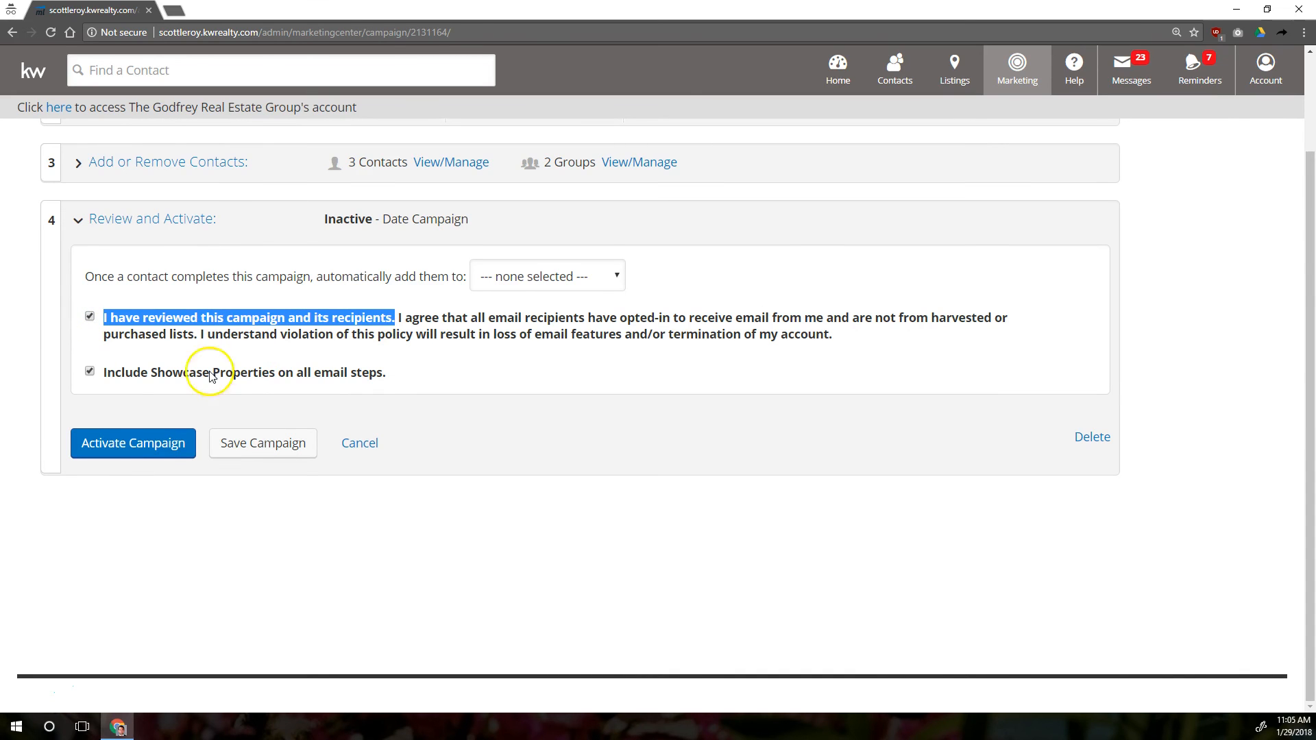
pyautogui.click(156, 443)
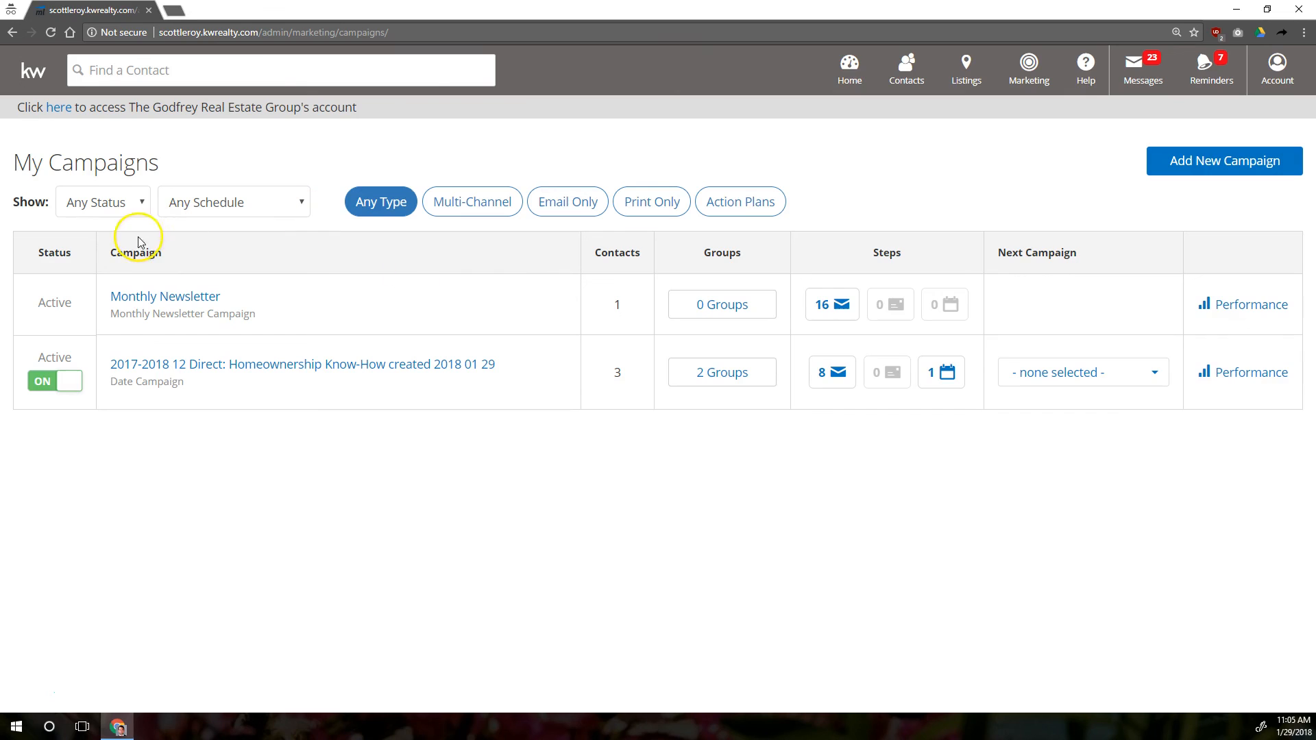
# Pause the Homeownership Know-How campaign from My Campaigns, and reactivate it by accepting the recipient opt-in statement
pyautogui.moveTo(42, 359); pyautogui.dragTo(69, 357)
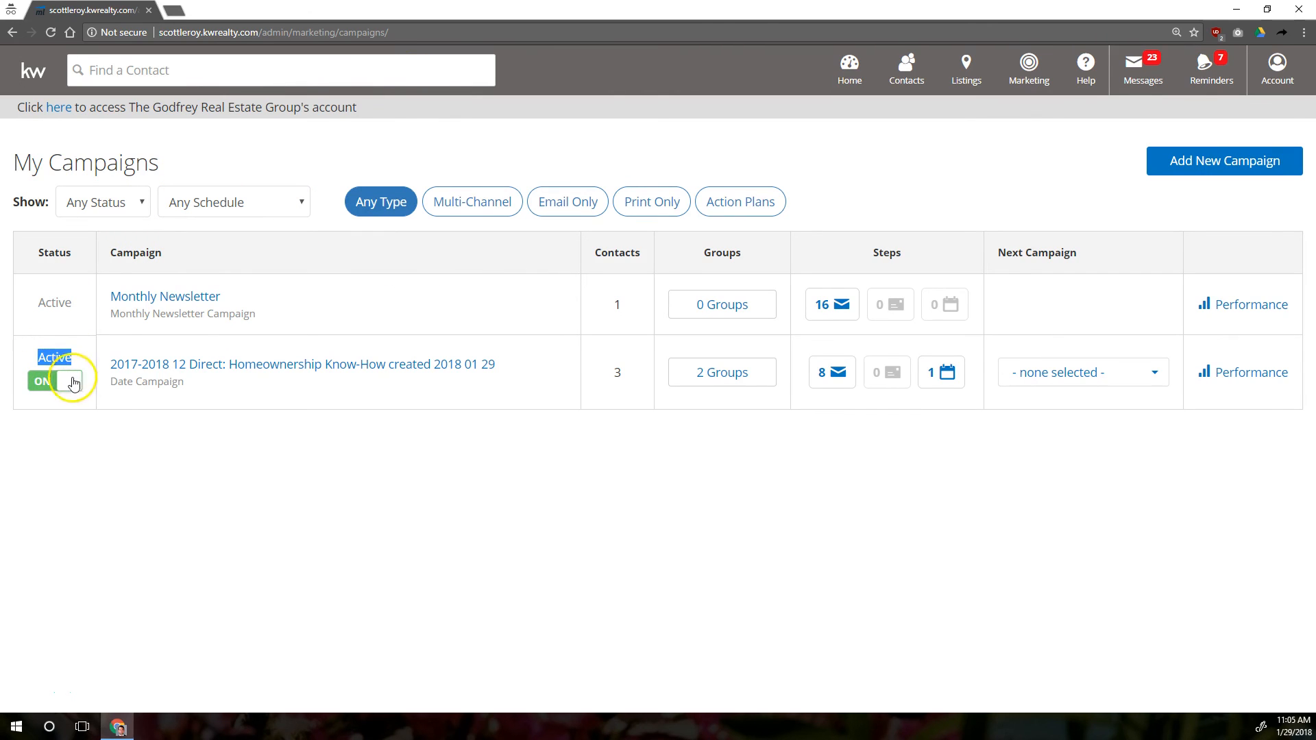
pyautogui.click(73, 382)
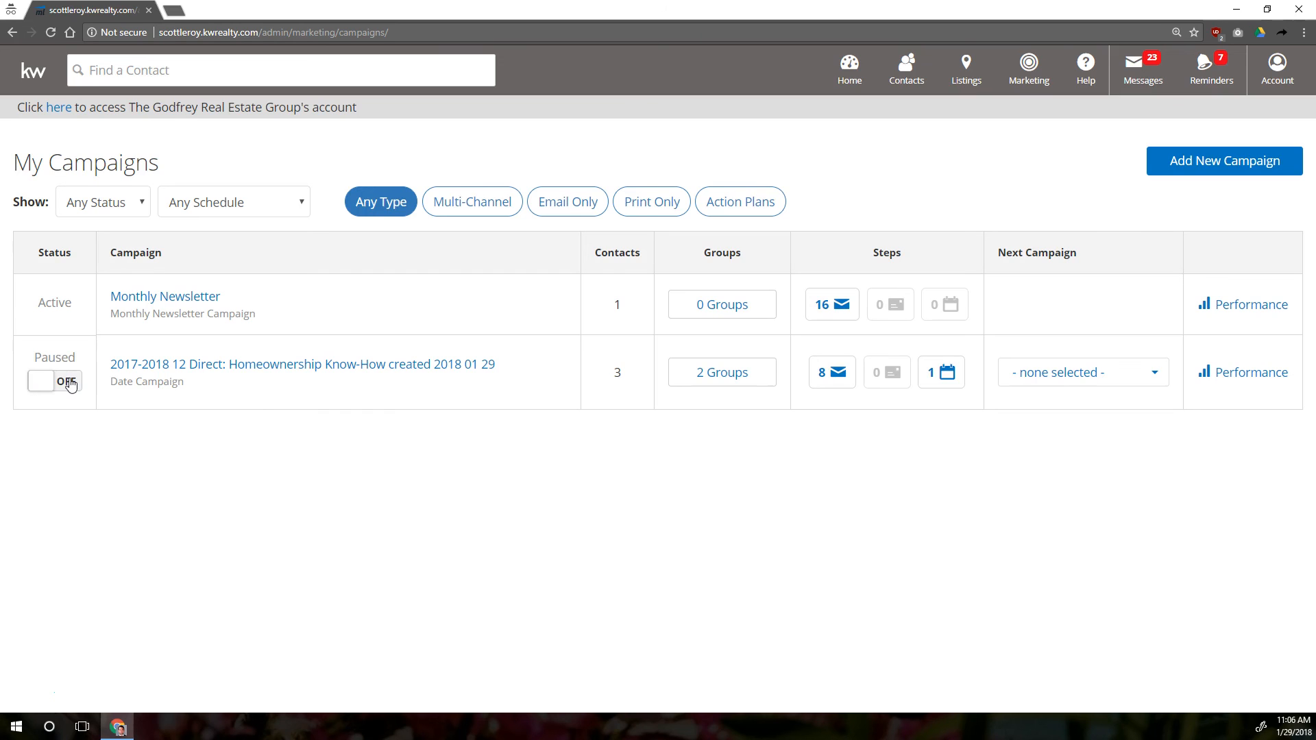
pyautogui.click(52, 377)
pyautogui.click(50, 385)
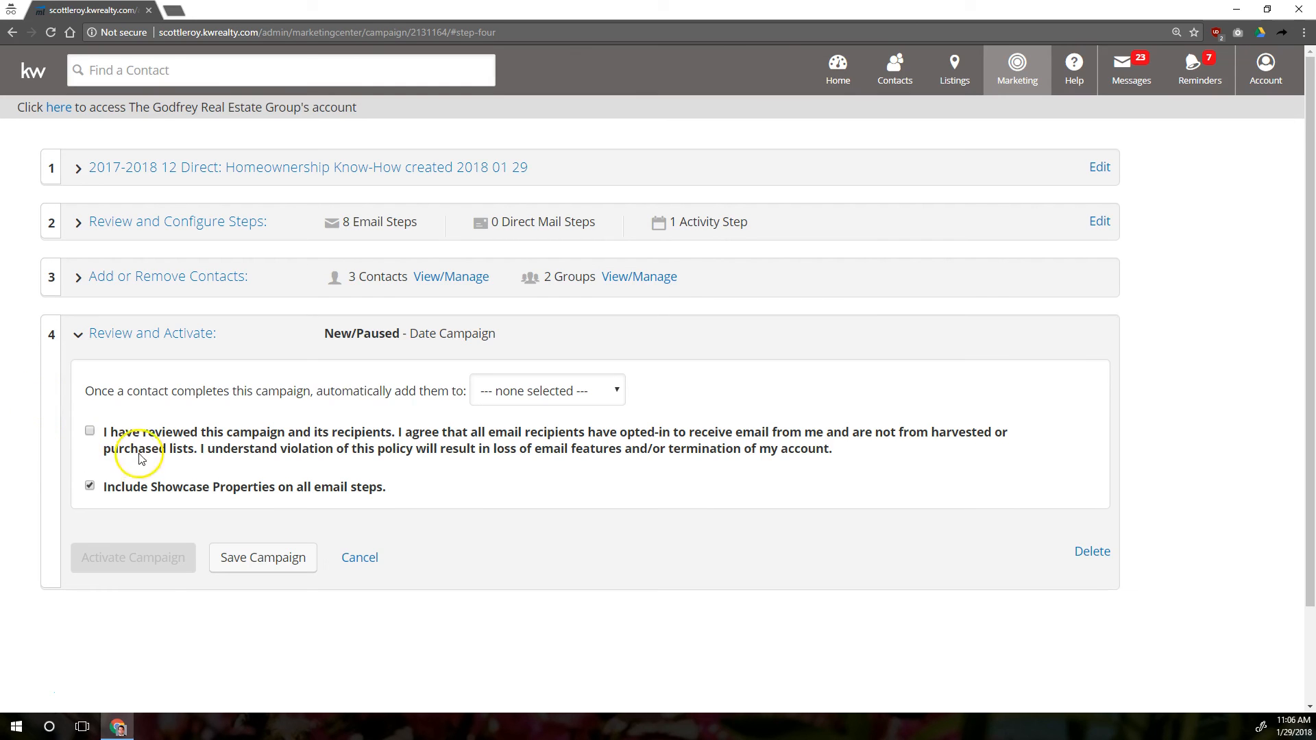
pyautogui.click(89, 431)
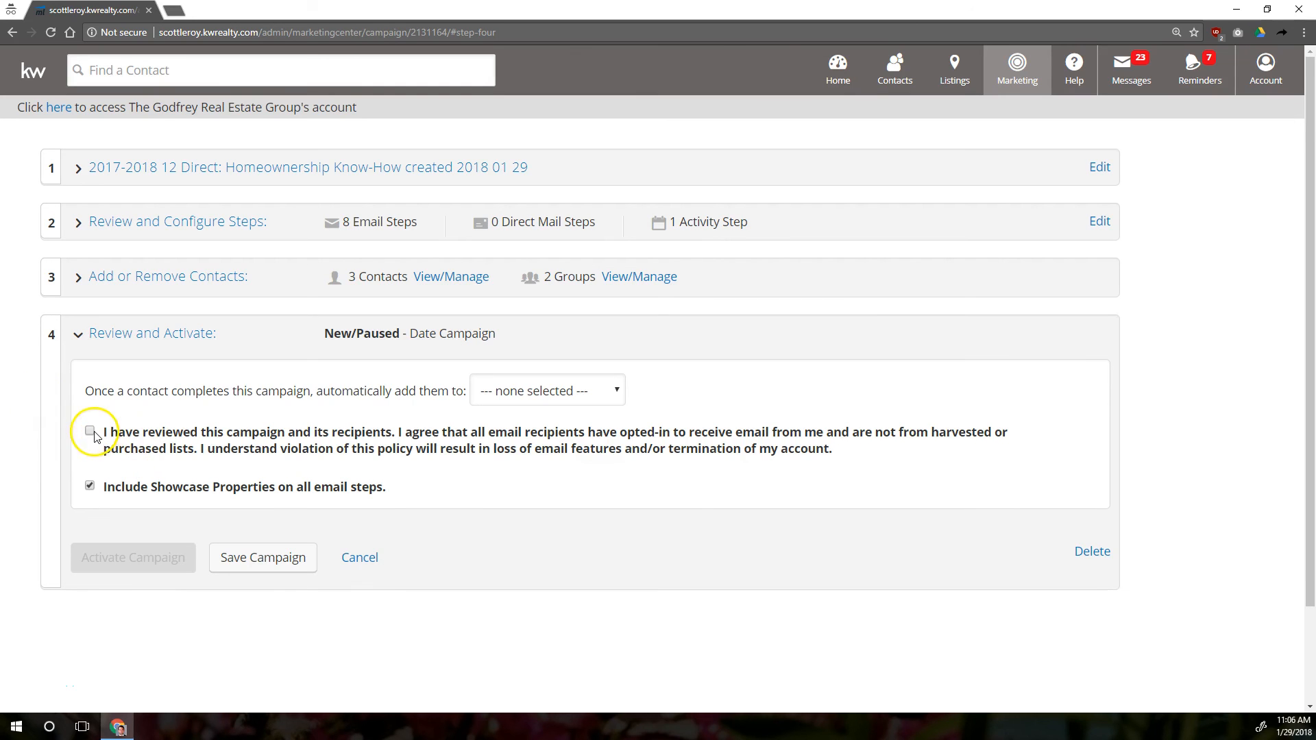
pyautogui.click(125, 561)
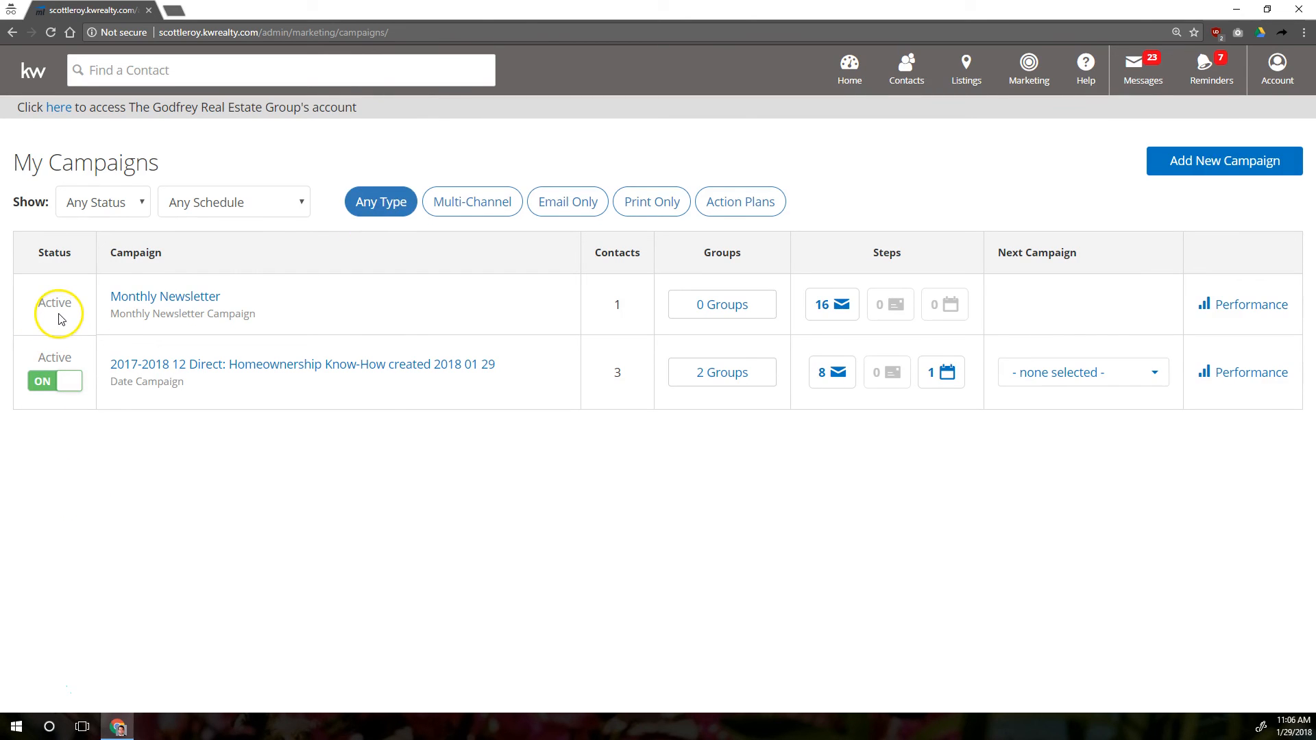
# Open the Homeownership Know-How campaign and delete it from its Review and Activate section
pyautogui.click(155, 365)
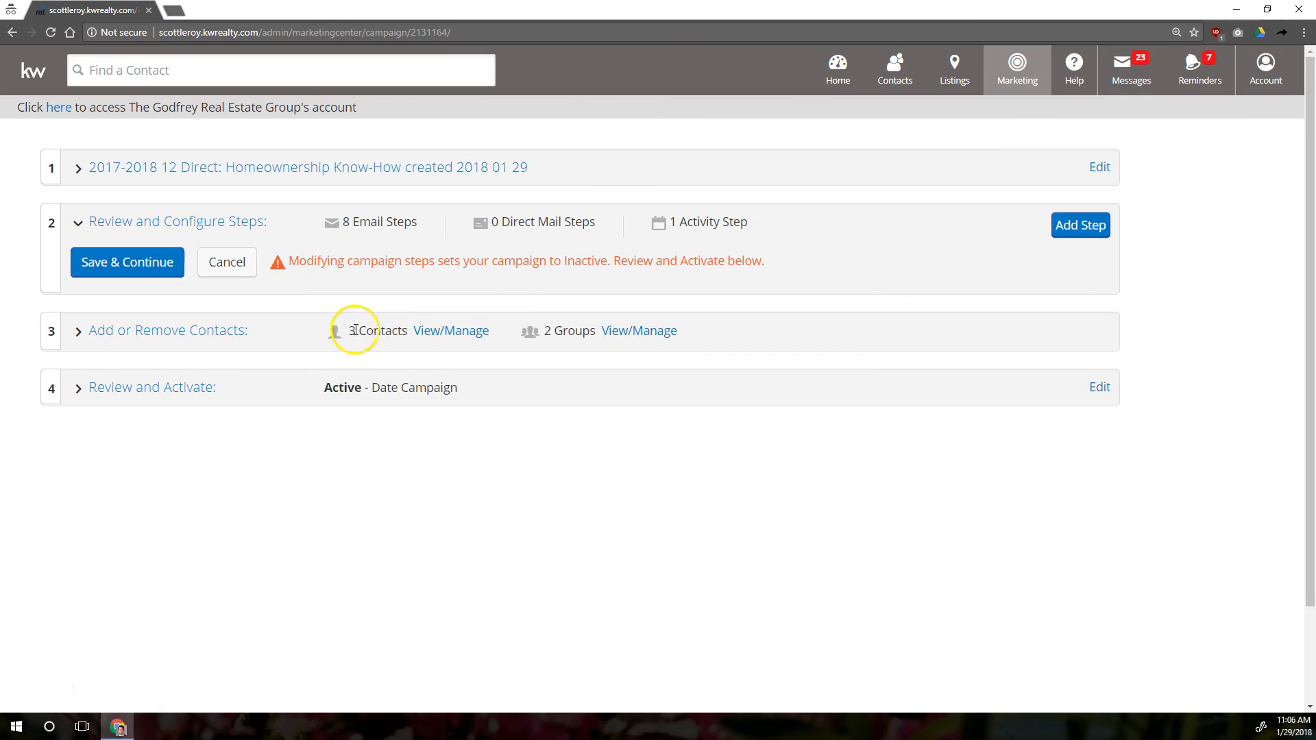
pyautogui.scroll(-20, 742, 289)
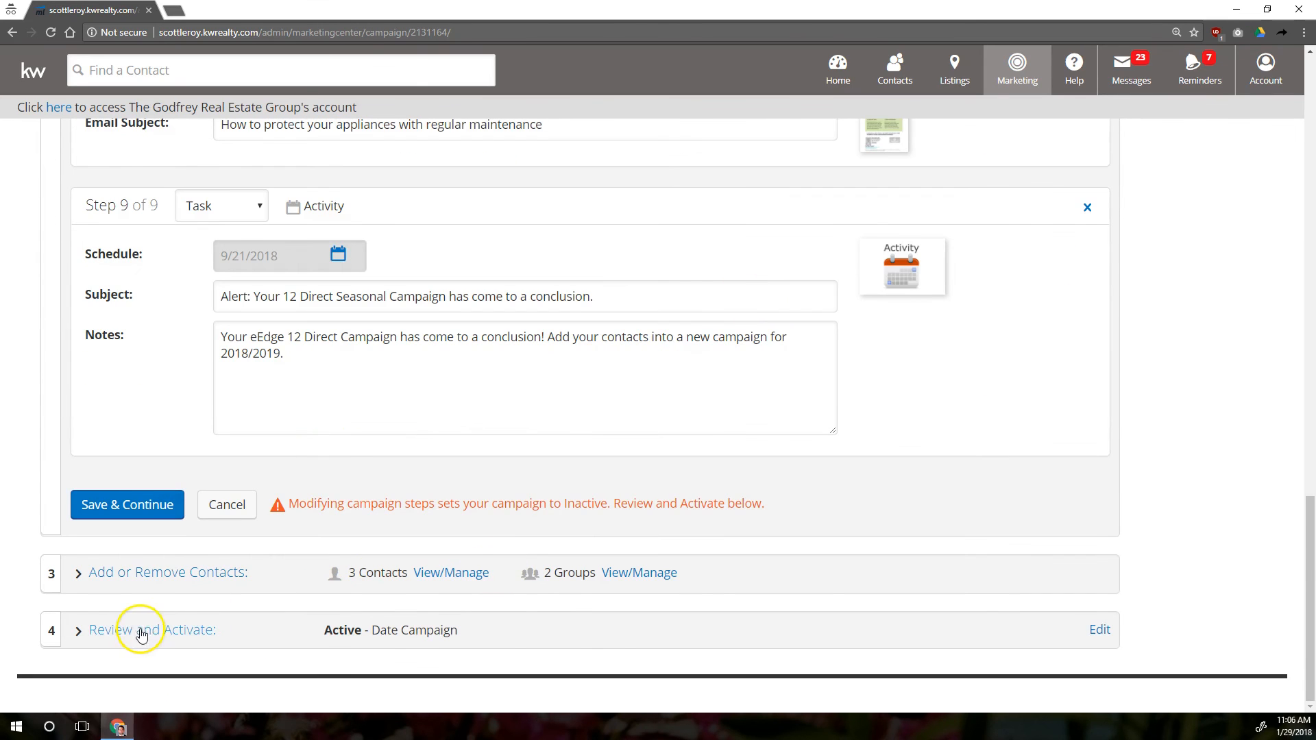
pyautogui.click(1100, 629)
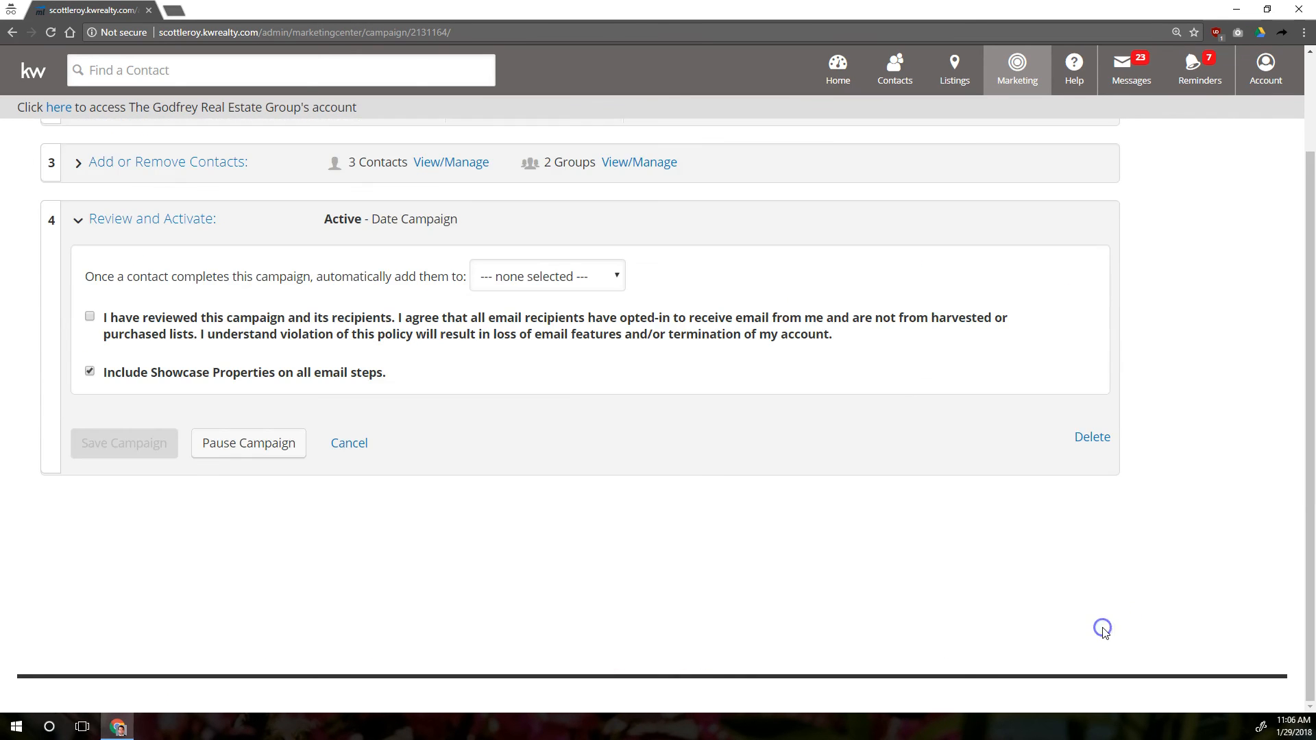
pyautogui.click(1086, 438)
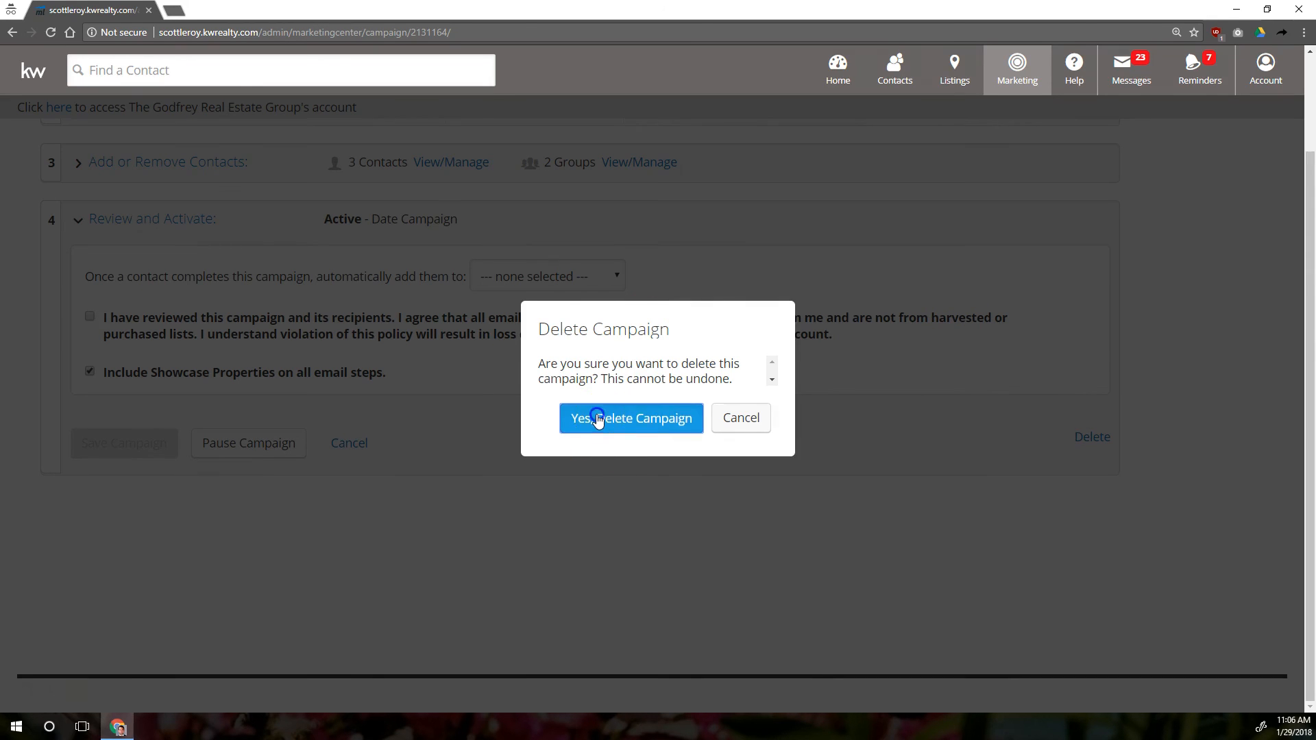
pyautogui.click(597, 420)
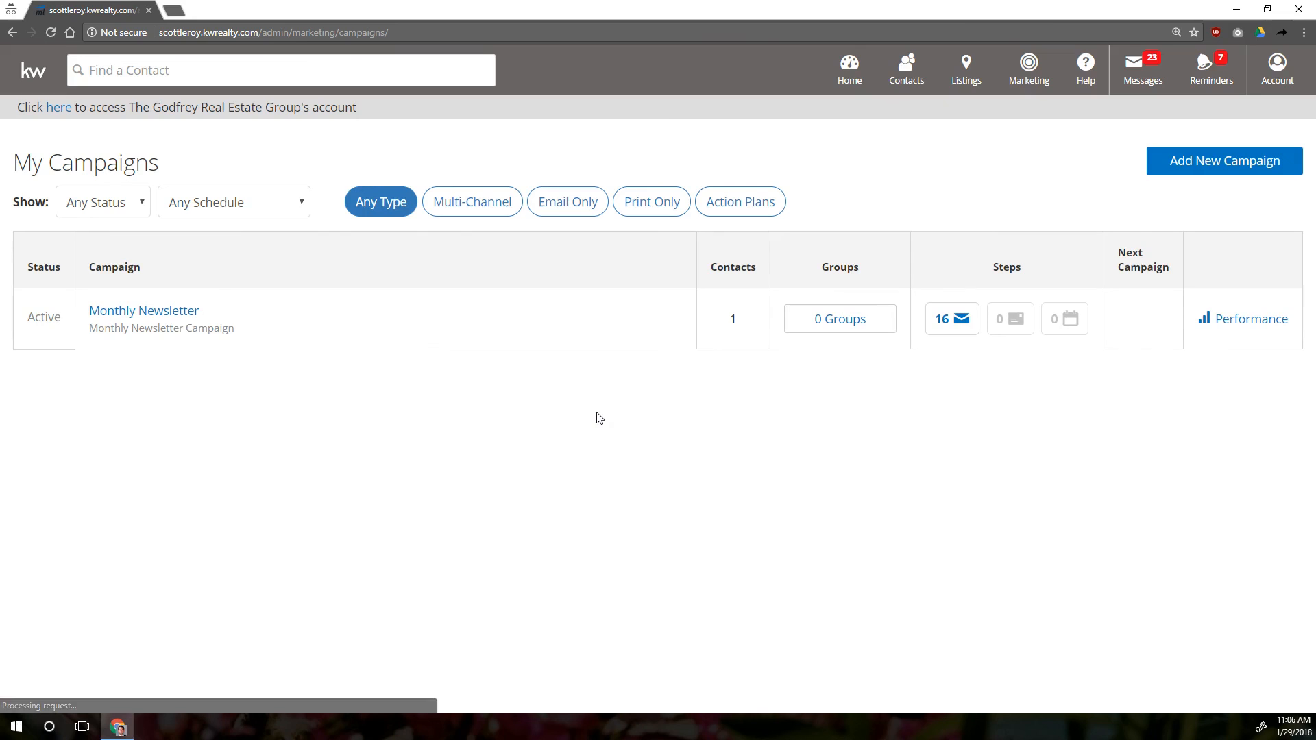